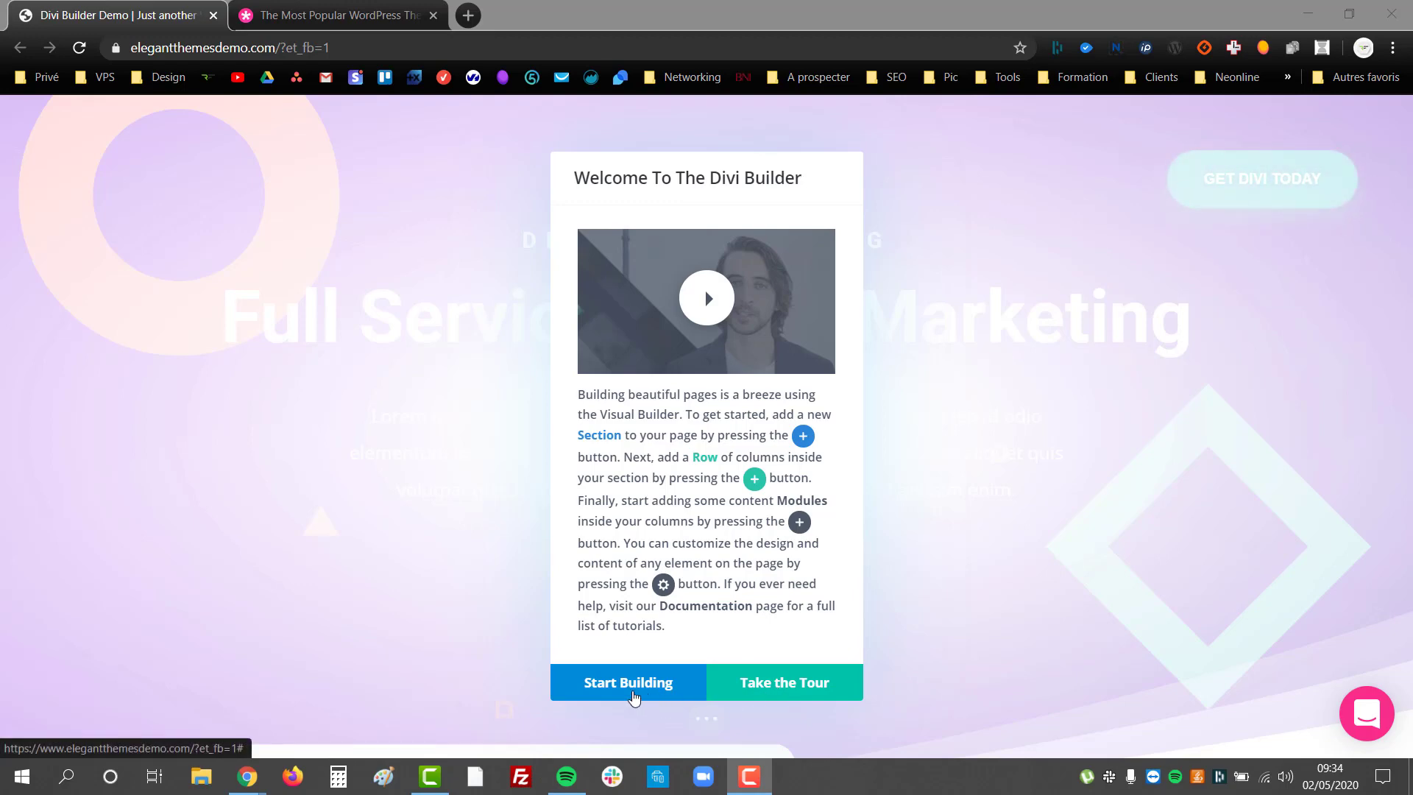
Start building on the demo page and view the text settings of the "Full Service Digital Marketing" heading, then close them.
{"action": "left_click", "coordinate": [629, 682]}
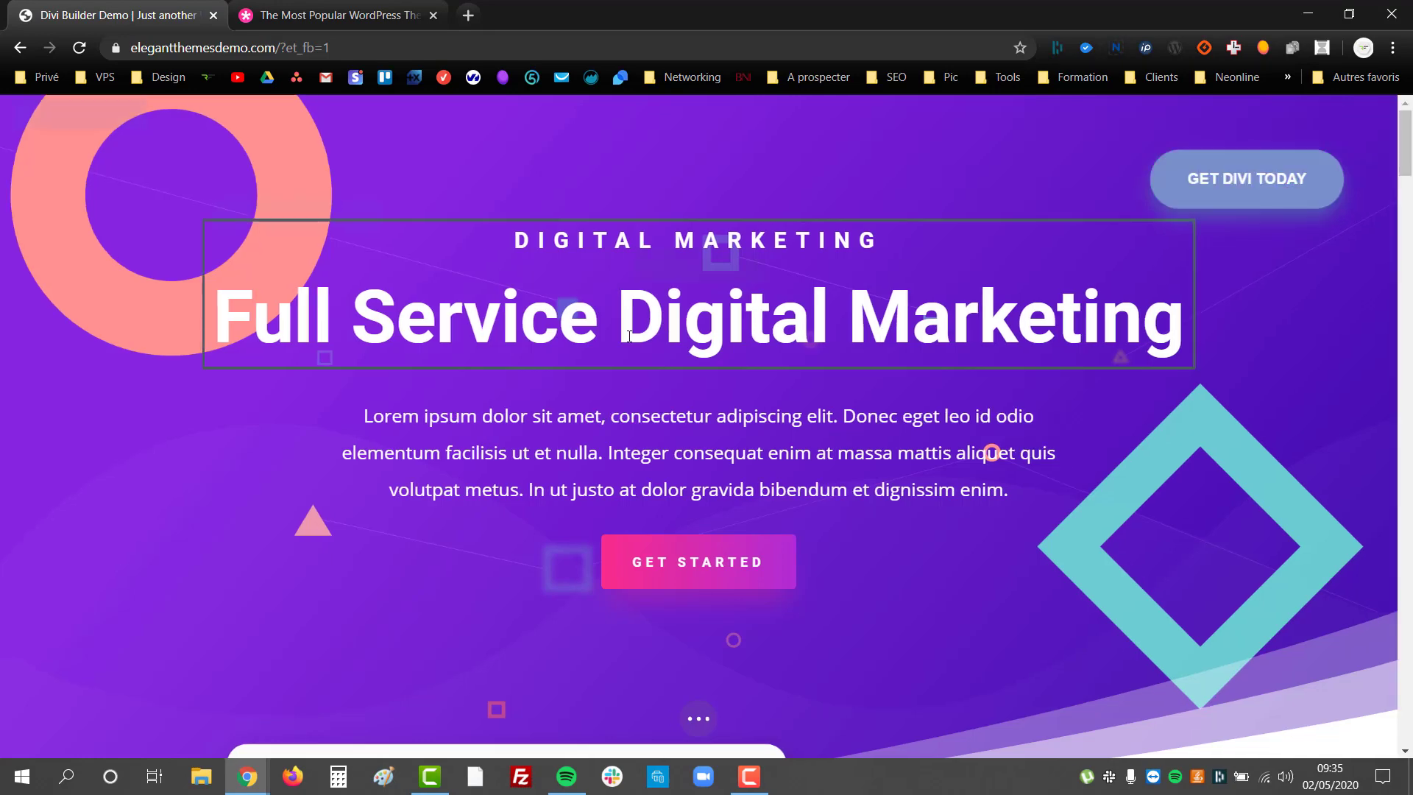
{"action": "mouse_move", "coordinate": [600, 363]}
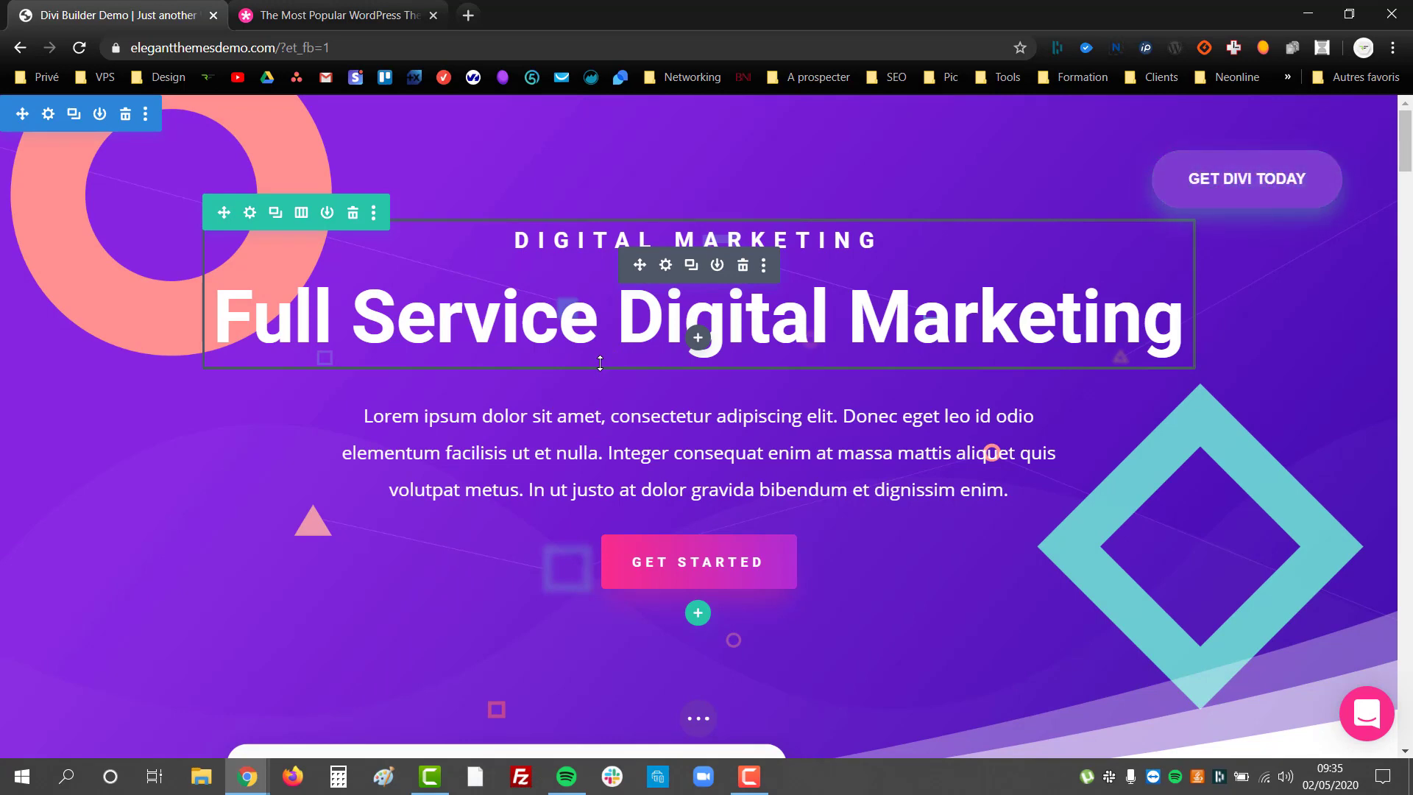
{"action": "left_click", "coordinate": [664, 265]}
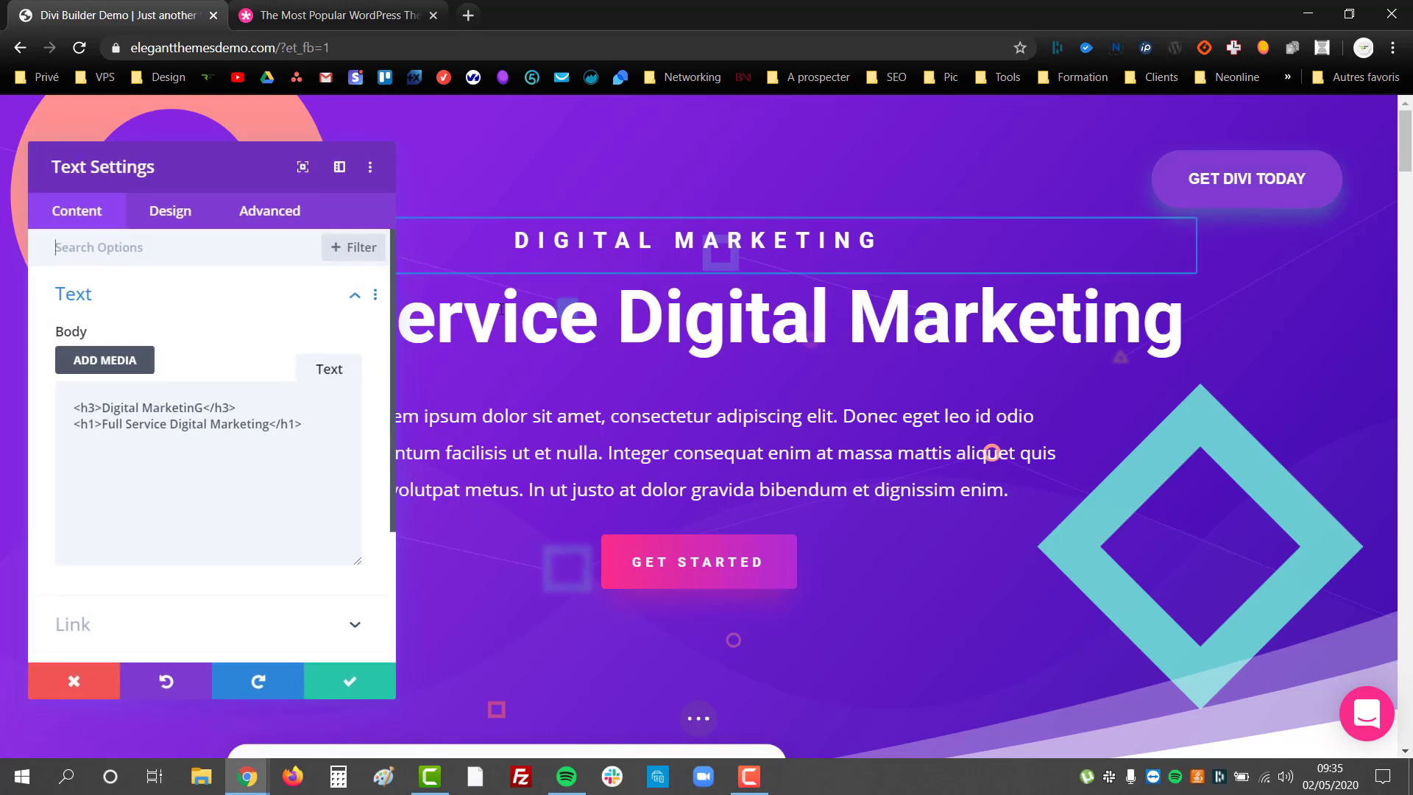
{"action": "left_click", "coordinate": [337, 676]}
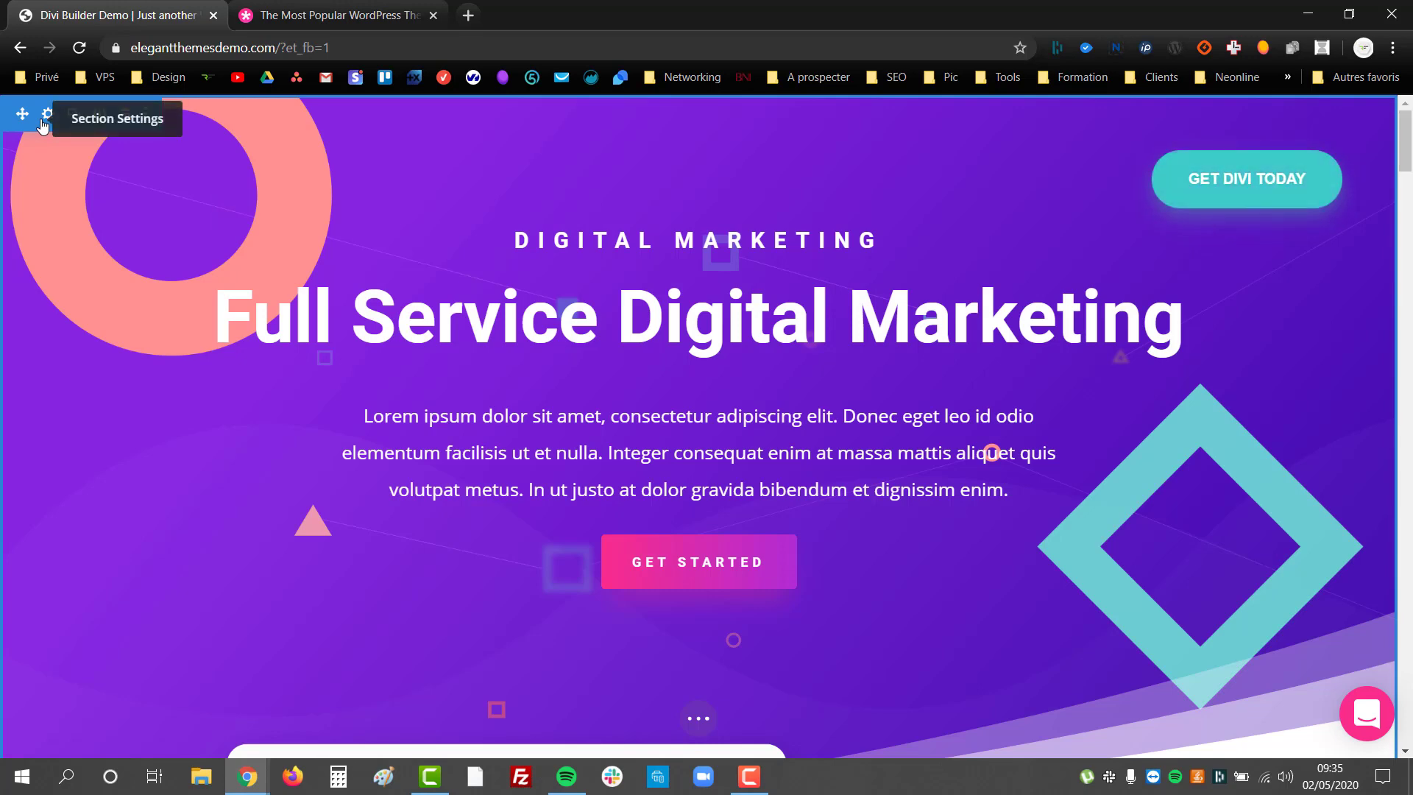
View the available column layouts for the "Get Started For Free!" row without choosing another one.
{"action": "scroll", "coordinate": [467, 401], "scroll_direction": "down", "scroll_amount": 3}
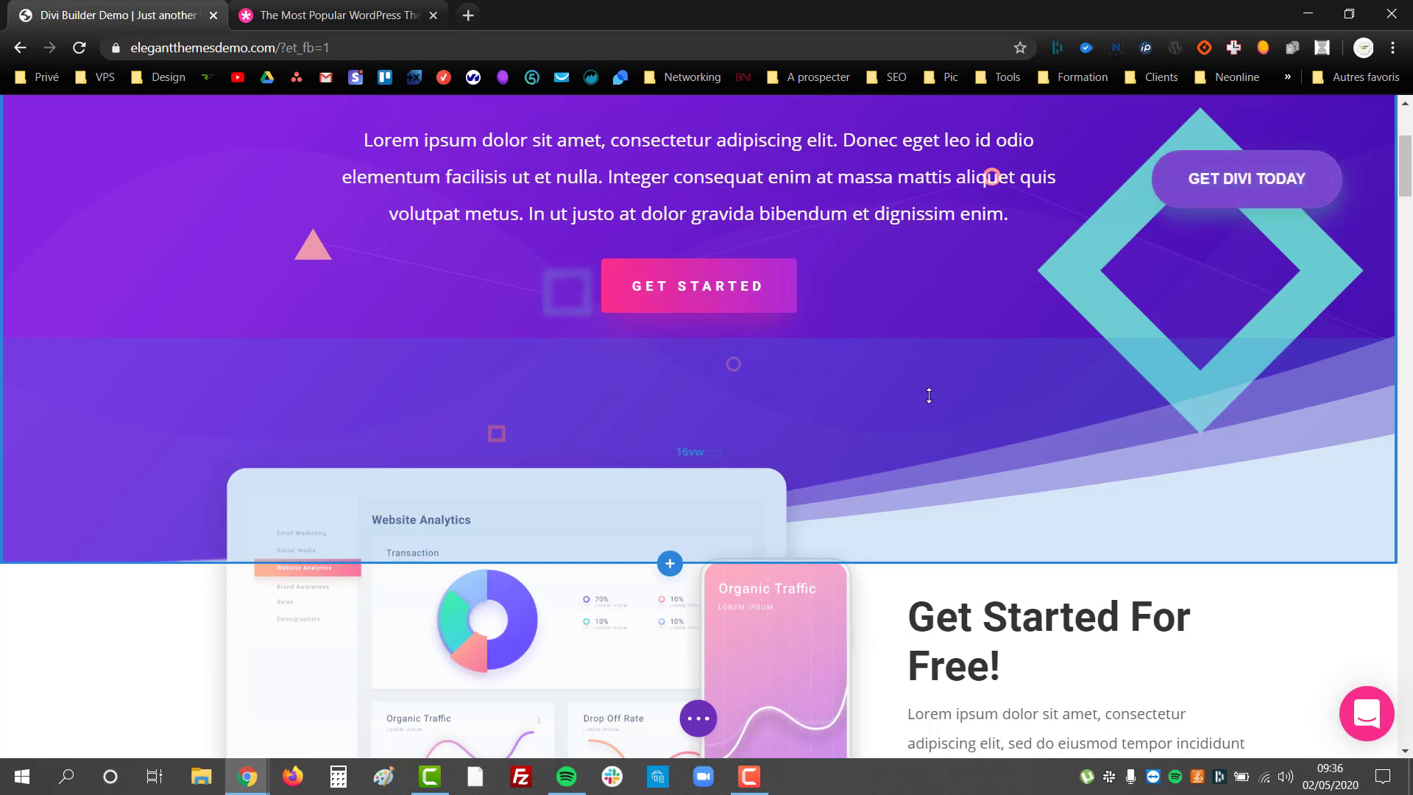
{"action": "mouse_move", "coordinate": [928, 395]}
{"action": "left_mouse_down"}
{"action": "mouse_move", "coordinate": [933, 365]}
{"action": "mouse_move", "coordinate": [914, 549]}
{"action": "mouse_move", "coordinate": [949, 380]}
{"action": "left_mouse_up"}
{"action": "scroll", "coordinate": [900, 516], "scroll_direction": "down", "scroll_amount": 2}
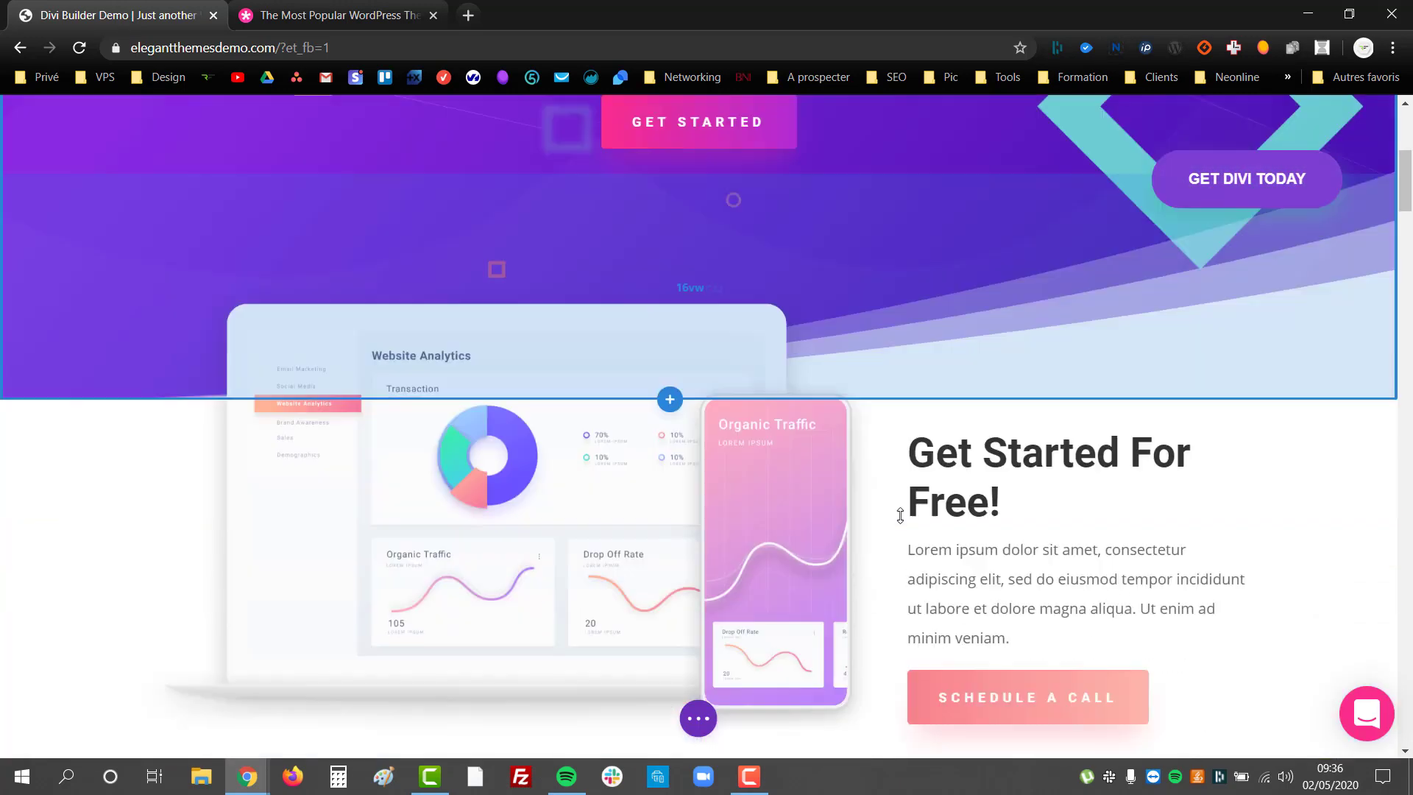
{"action": "scroll", "coordinate": [900, 515], "scroll_direction": "down", "scroll_amount": 1}
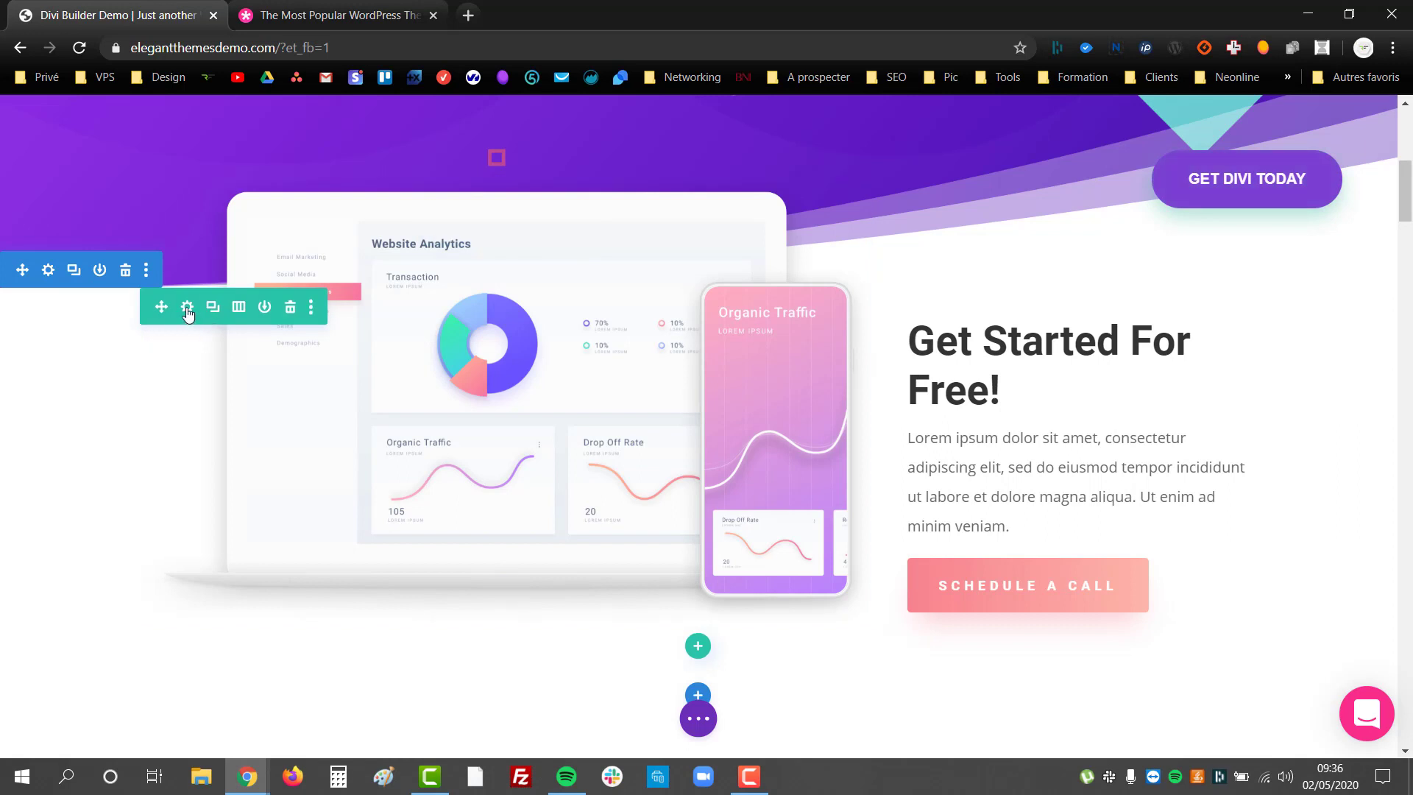
{"action": "left_click", "coordinate": [239, 308]}
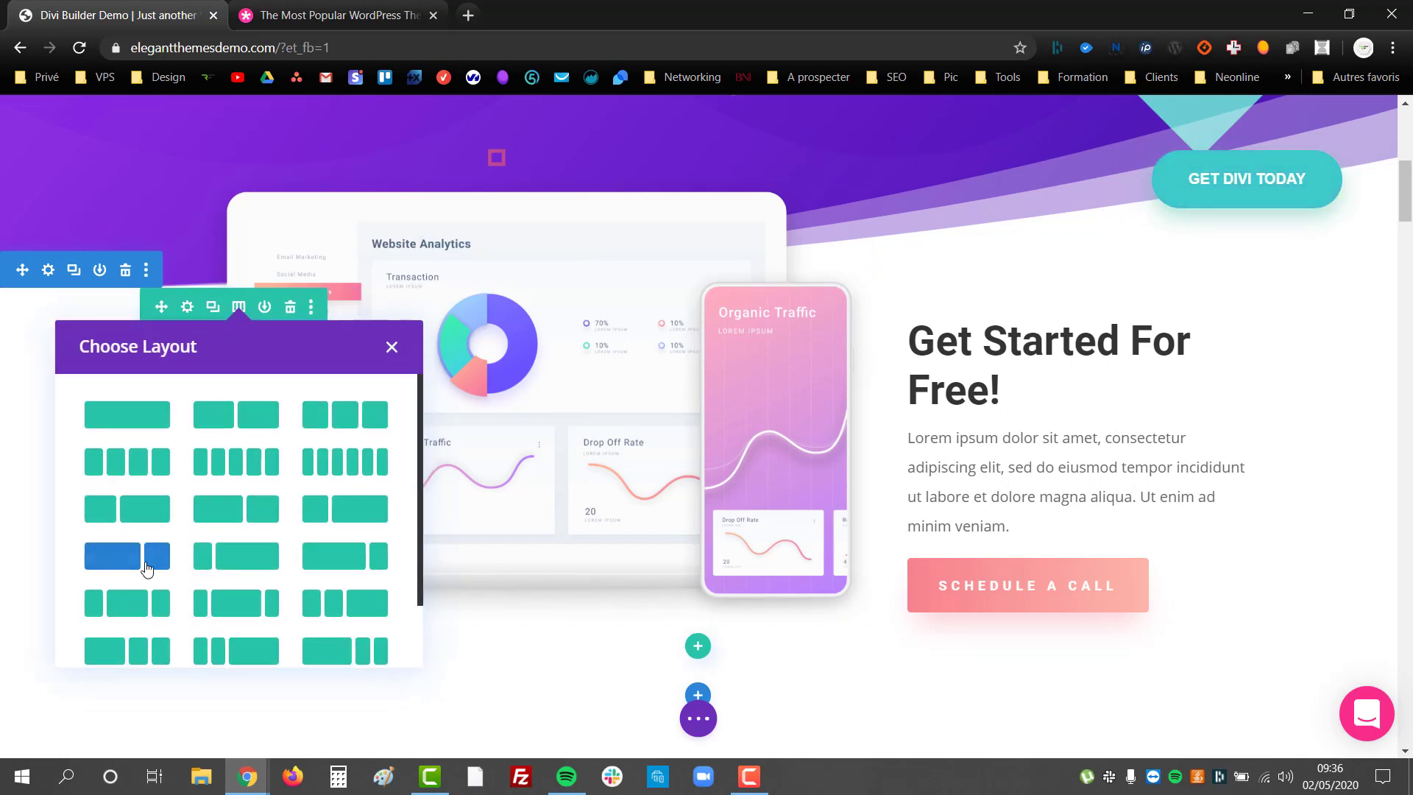
{"action": "left_click", "coordinate": [391, 349]}
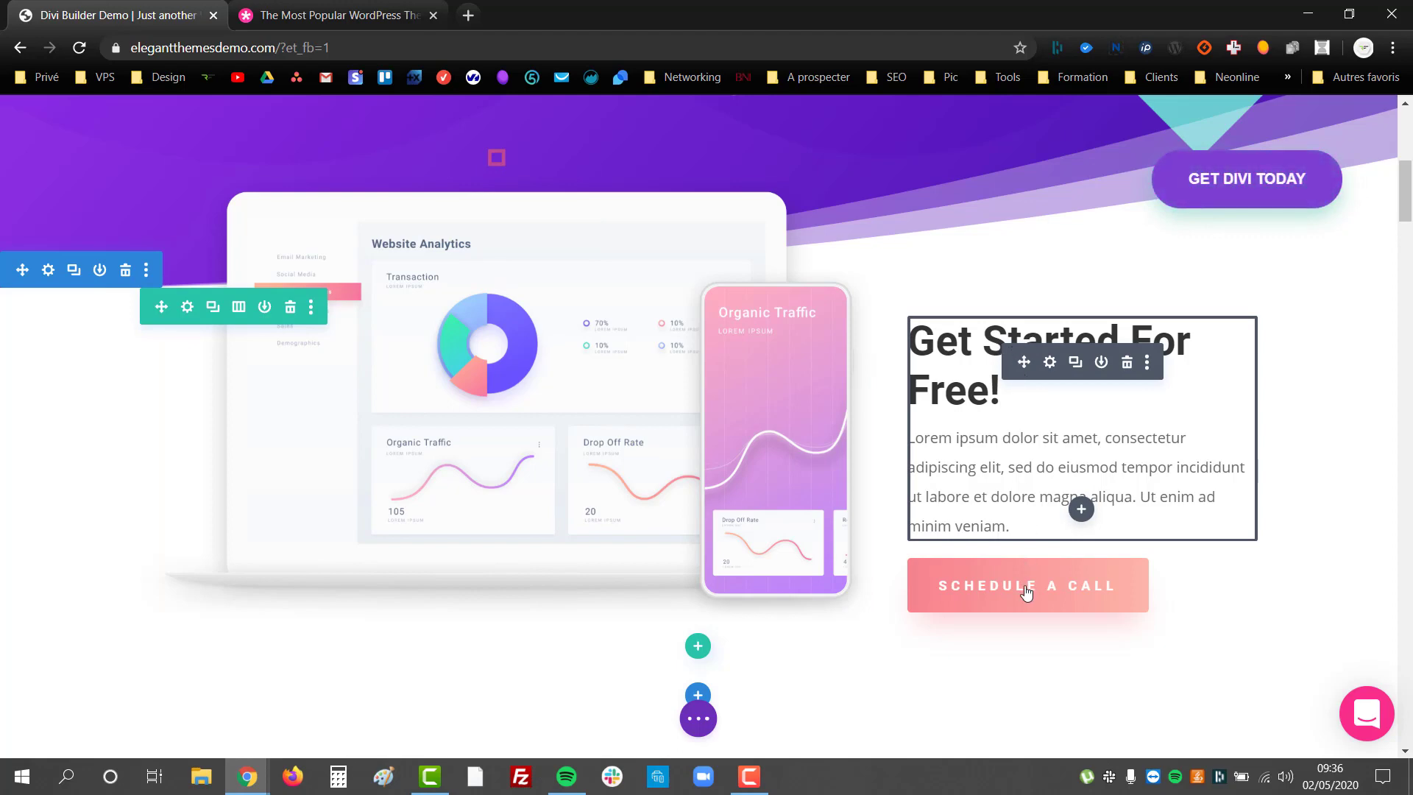
View the column layout options of the first row of service cards under "We've Got You Covered".
{"action": "scroll", "coordinate": [1024, 589], "scroll_direction": "down", "scroll_amount": 4}
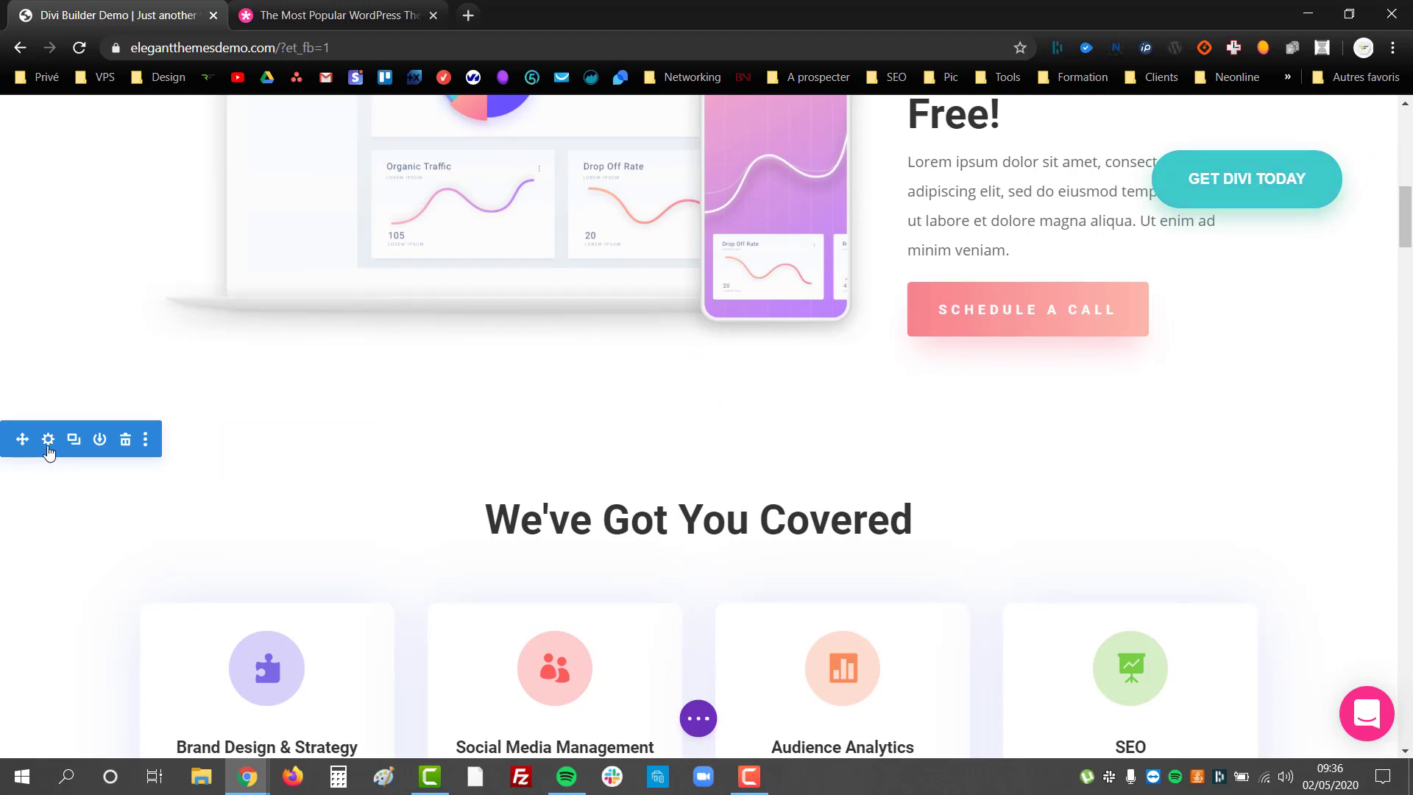
{"action": "scroll", "coordinate": [353, 332], "scroll_direction": "down", "scroll_amount": 4}
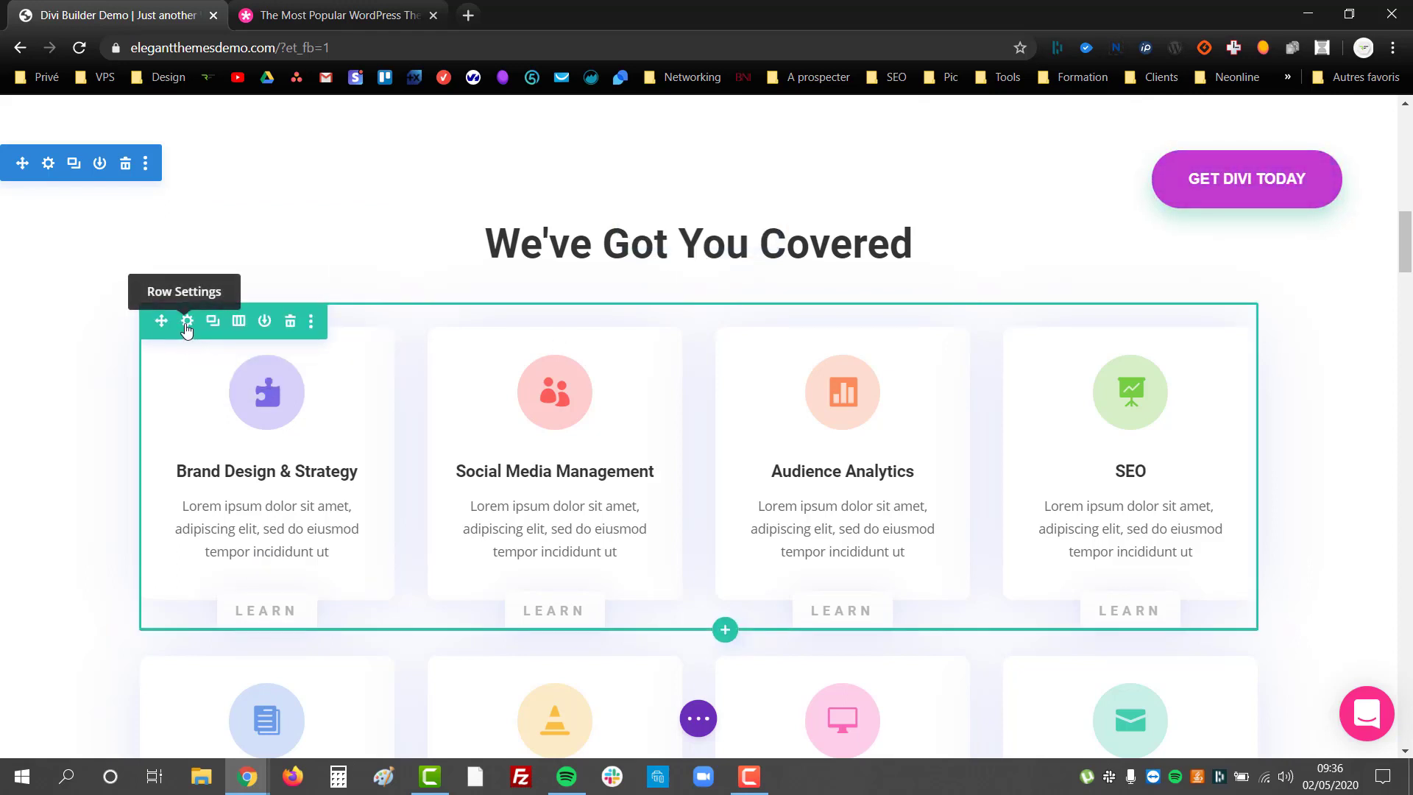
{"action": "left_click", "coordinate": [239, 323]}
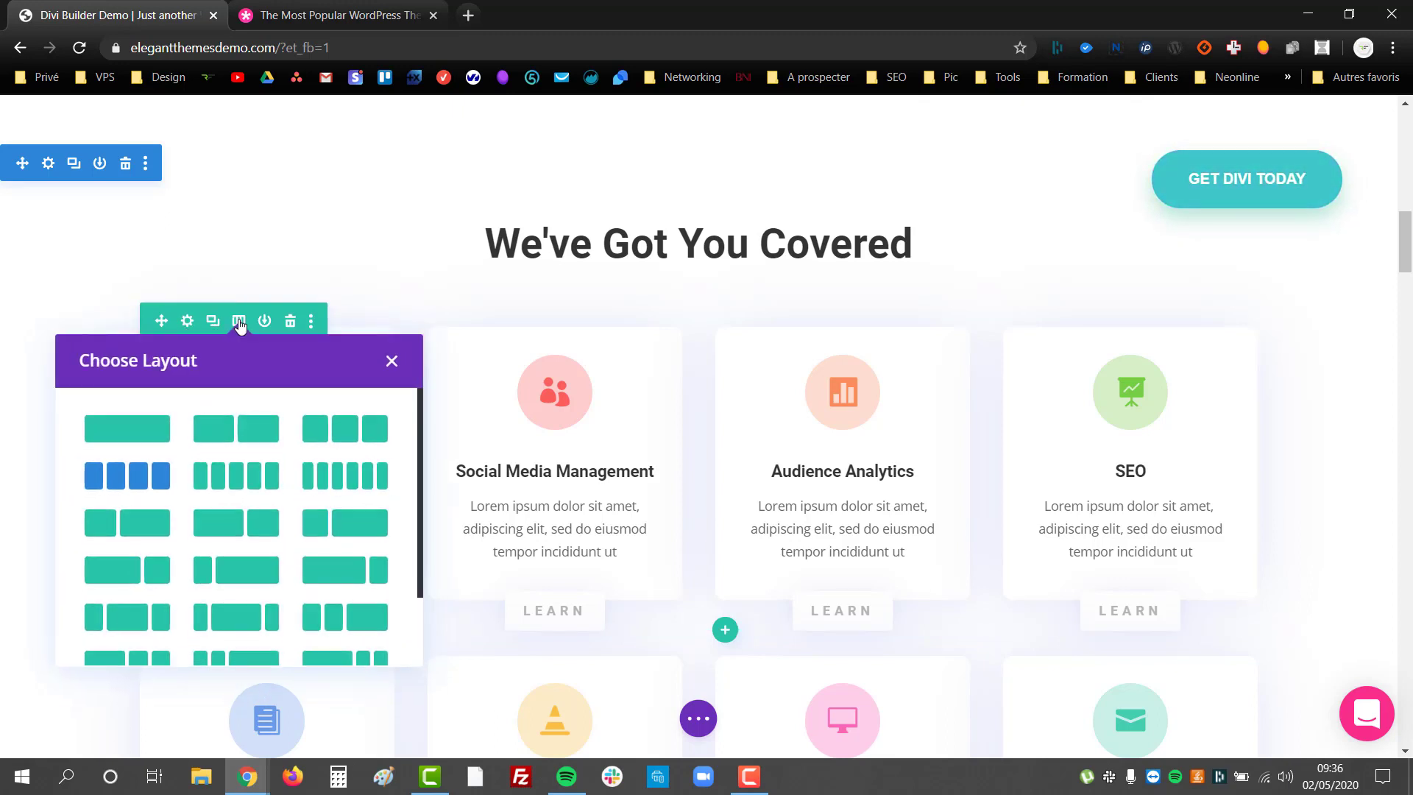
{"action": "left_click", "coordinate": [392, 361]}
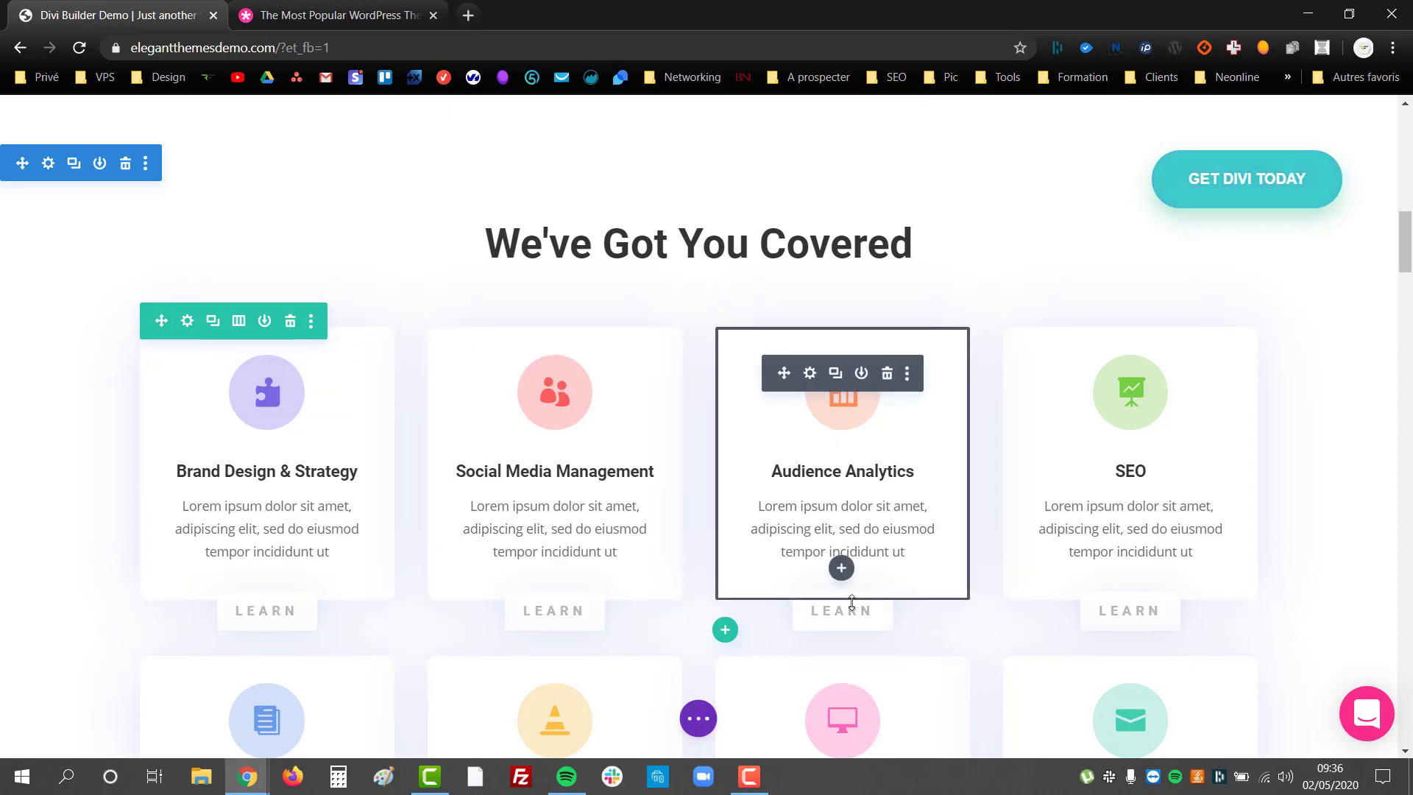
Examine the page structure from the service cards through the video and social platform sections to "Recent Work".
{"action": "scroll", "coordinate": [1126, 497], "scroll_direction": "down", "scroll_amount": 3}
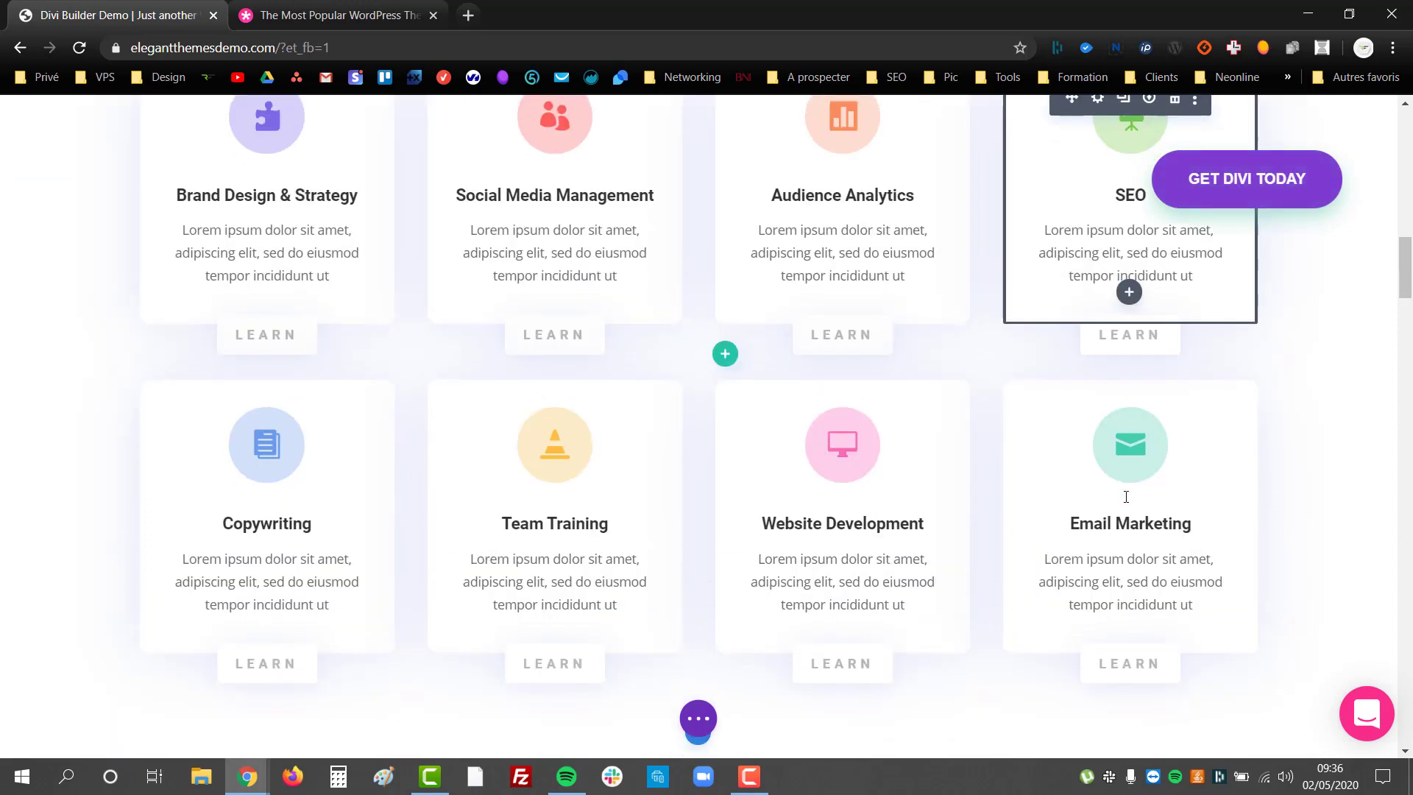
{"action": "scroll", "coordinate": [199, 394], "scroll_direction": "down", "scroll_amount": 3}
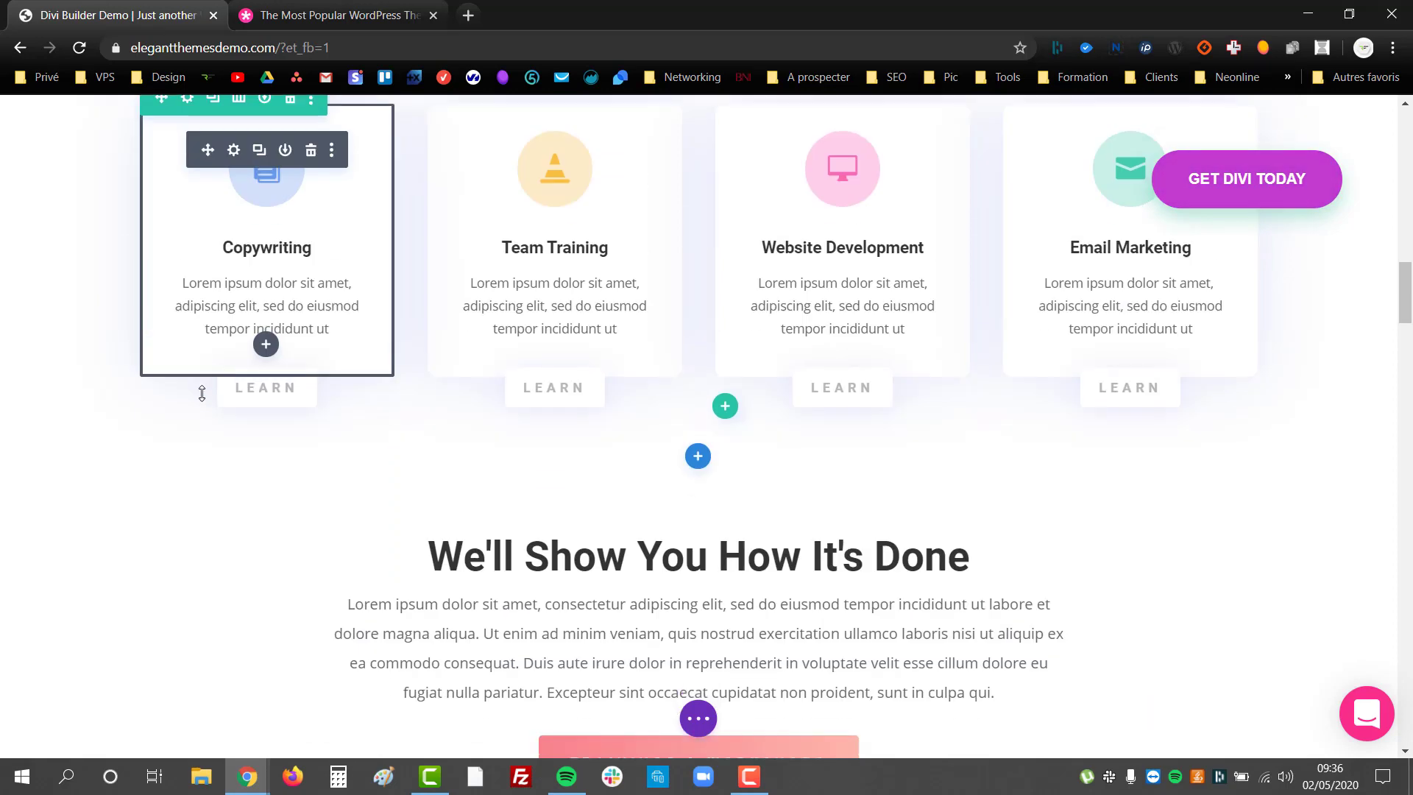
{"action": "scroll", "coordinate": [201, 394], "scroll_direction": "down", "scroll_amount": 3}
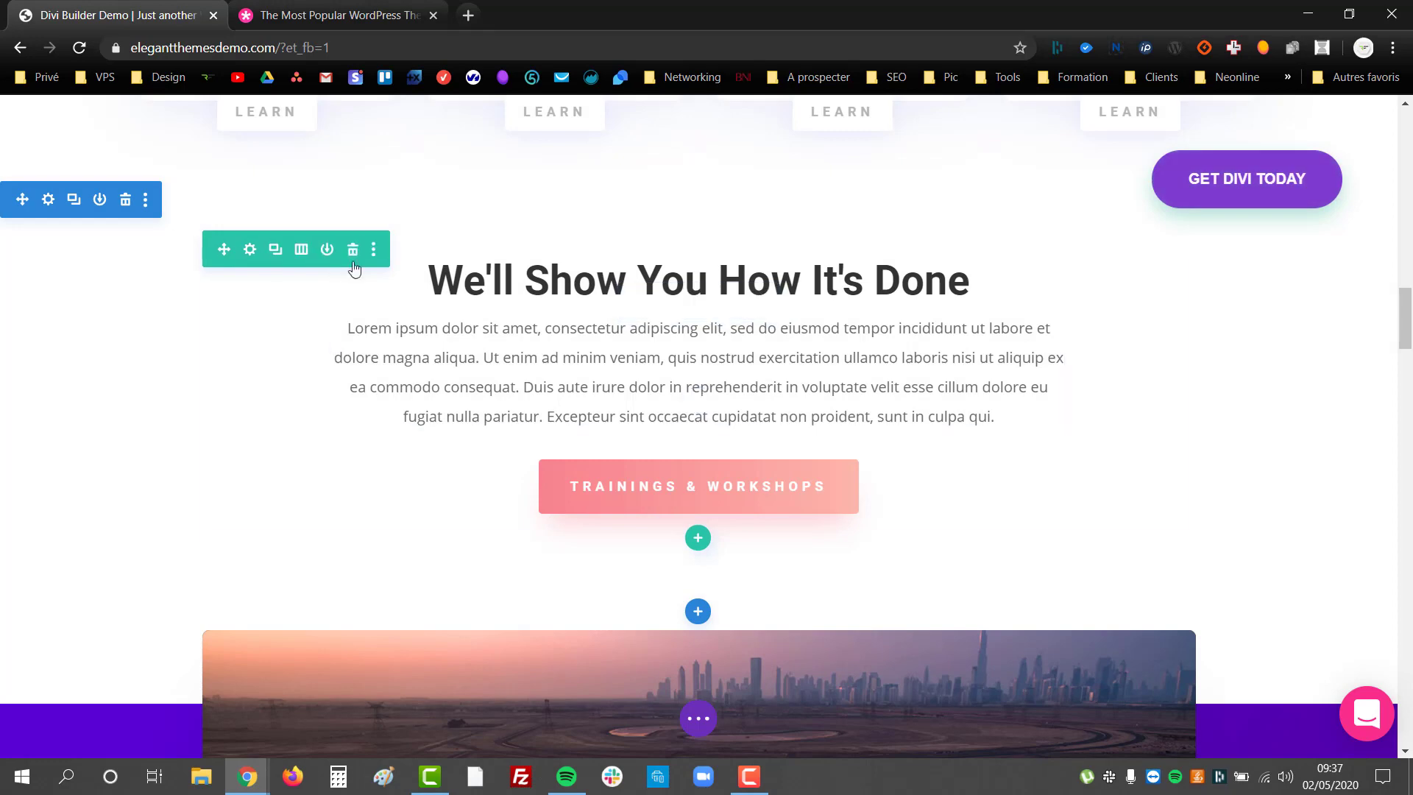
{"action": "scroll", "coordinate": [734, 492], "scroll_direction": "down", "scroll_amount": 2}
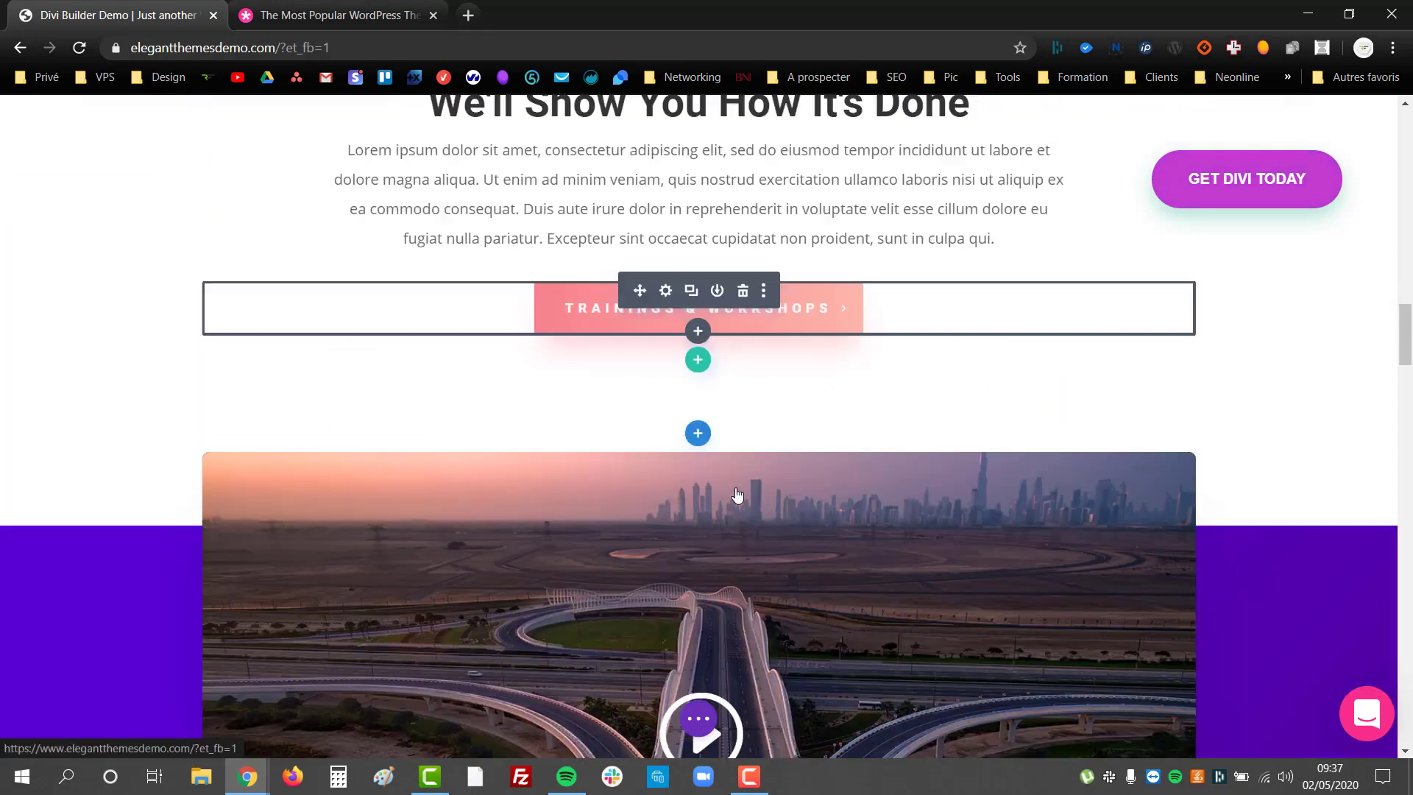
{"action": "scroll", "coordinate": [738, 494], "scroll_direction": "down", "scroll_amount": 1}
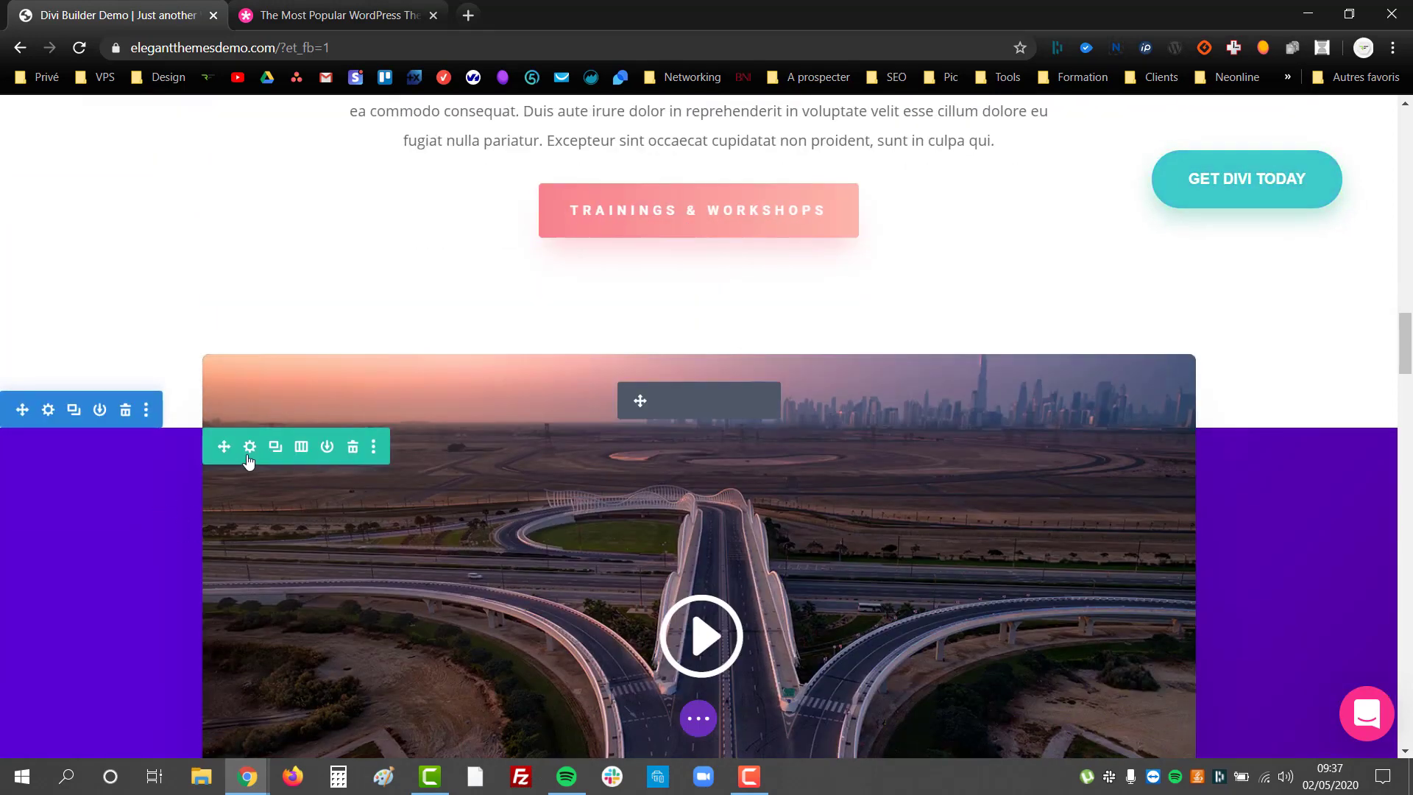
{"action": "scroll", "coordinate": [707, 480], "scroll_direction": "down", "scroll_amount": 3}
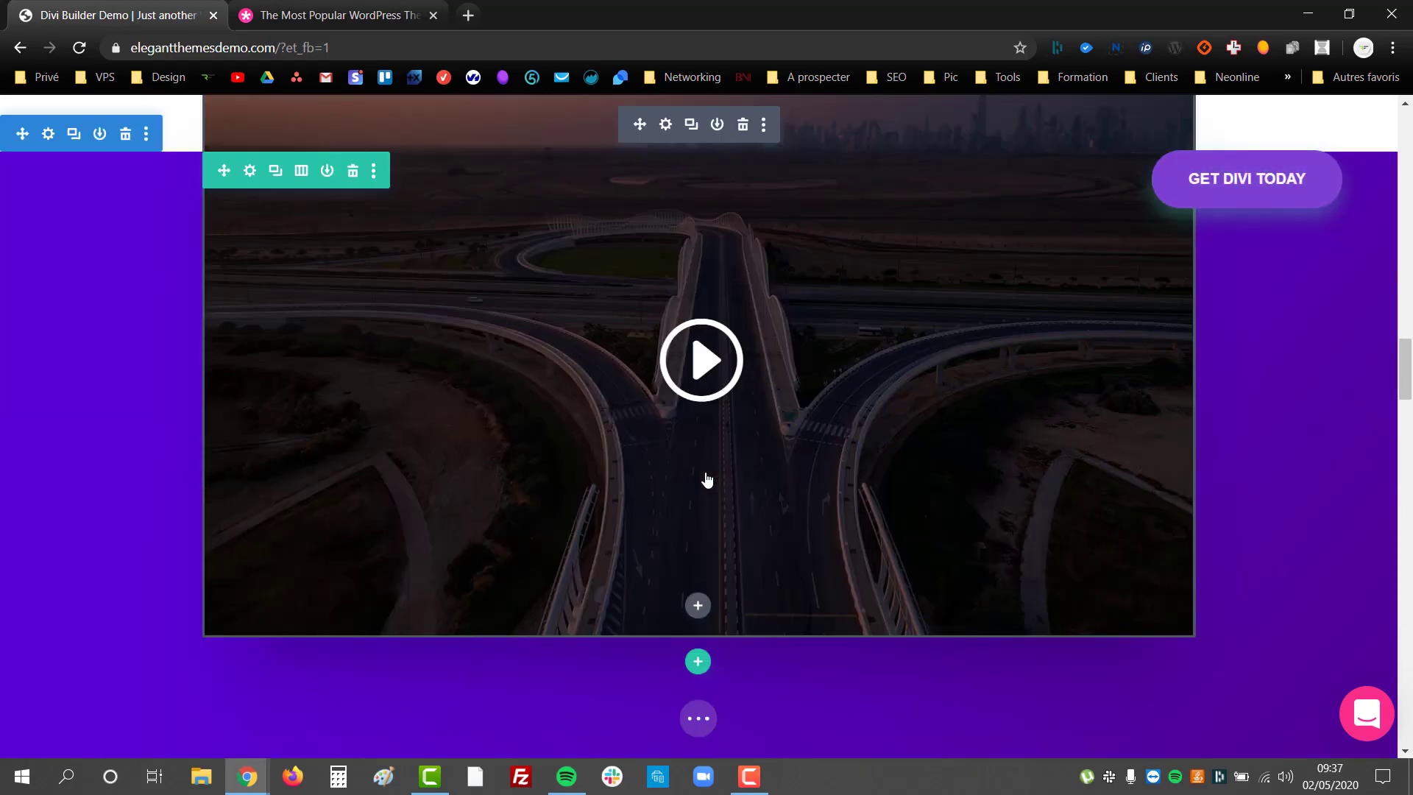
{"action": "scroll", "coordinate": [707, 479], "scroll_direction": "down", "scroll_amount": 3}
{"action": "scroll", "coordinate": [703, 472], "scroll_direction": "down", "scroll_amount": 3}
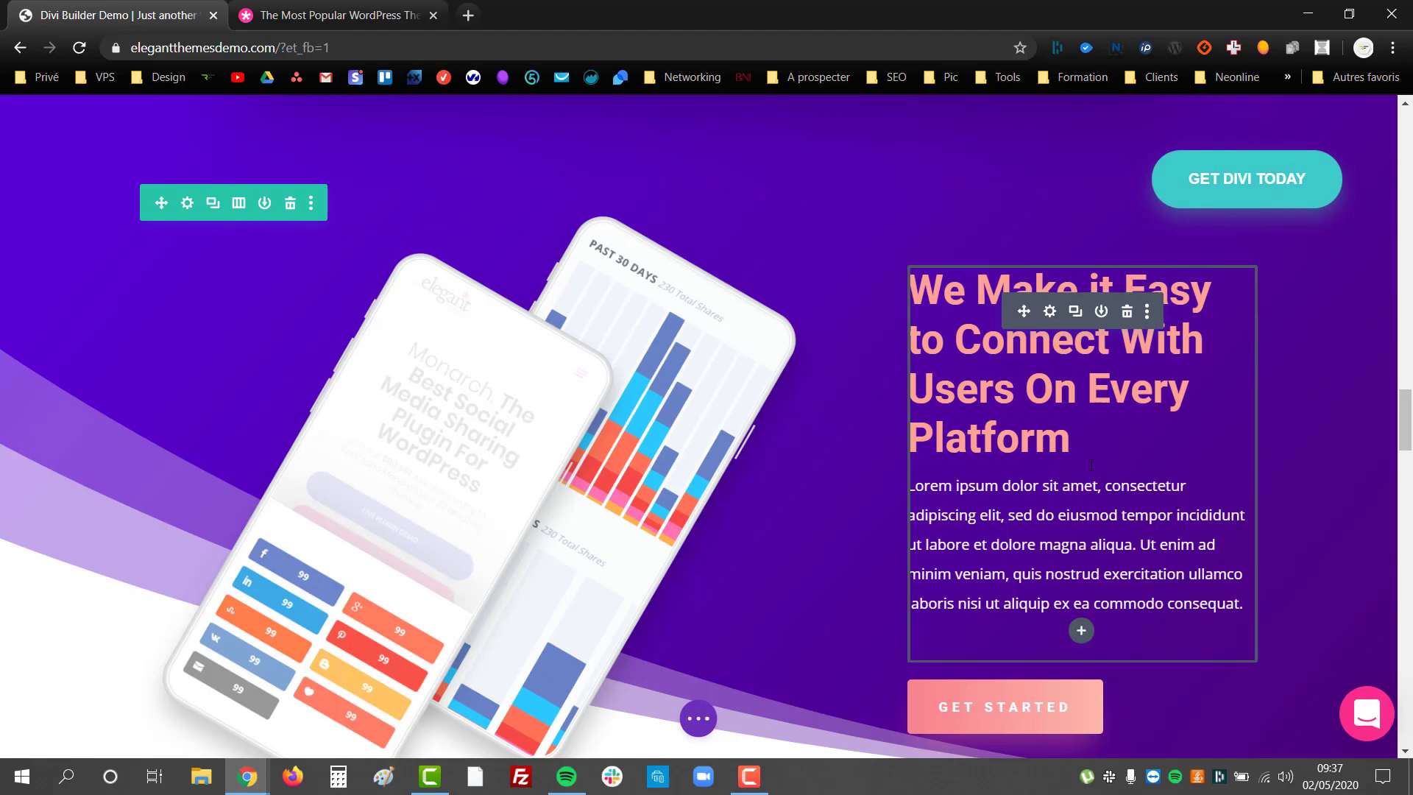
{"action": "scroll", "coordinate": [1089, 464], "scroll_direction": "down", "scroll_amount": 4}
{"action": "scroll", "coordinate": [1061, 446], "scroll_direction": "down", "scroll_amount": 2}
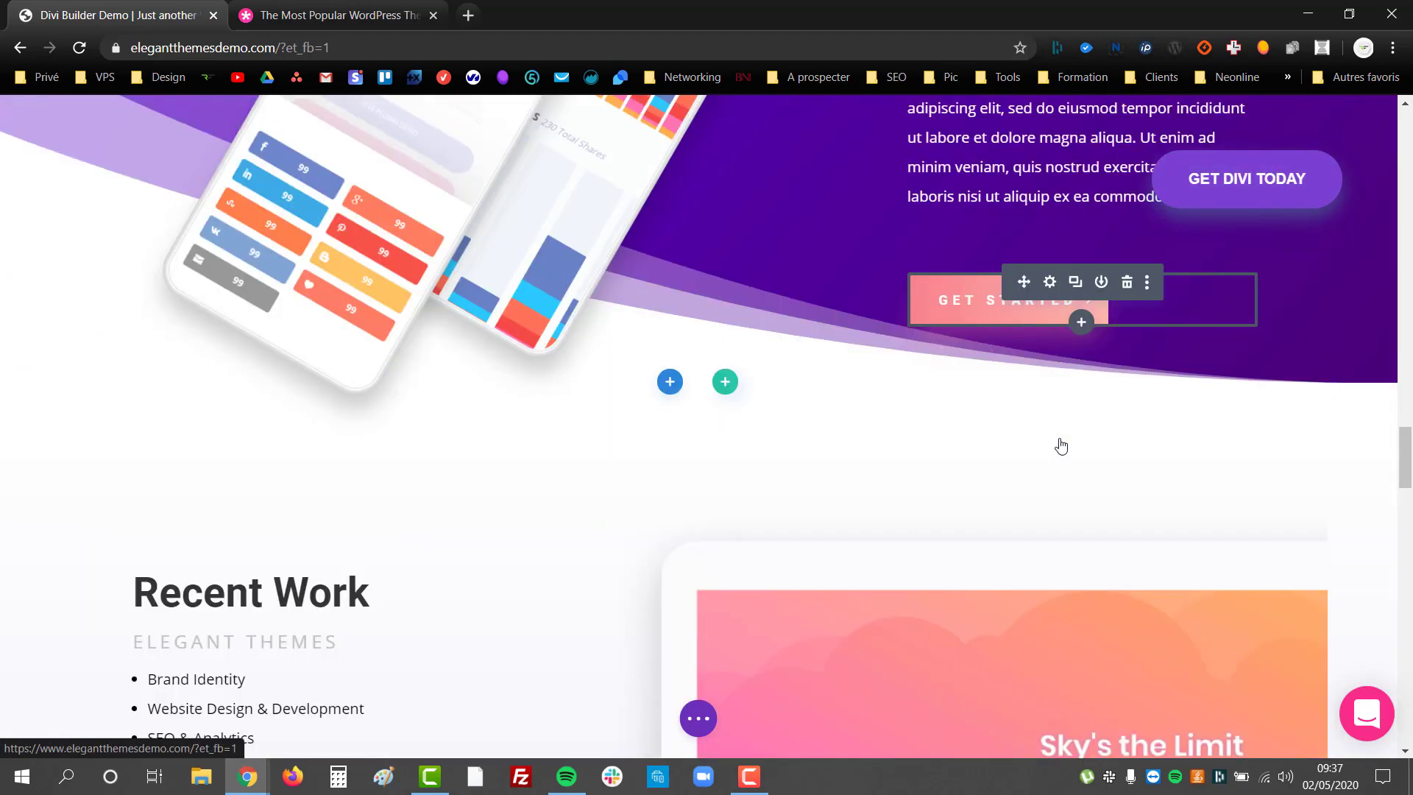
Examine the "Success Stories" testimonials, the subscription form and the closing call to action, and return to the hero section.
{"action": "scroll", "coordinate": [1061, 446], "scroll_direction": "down", "scroll_amount": 12}
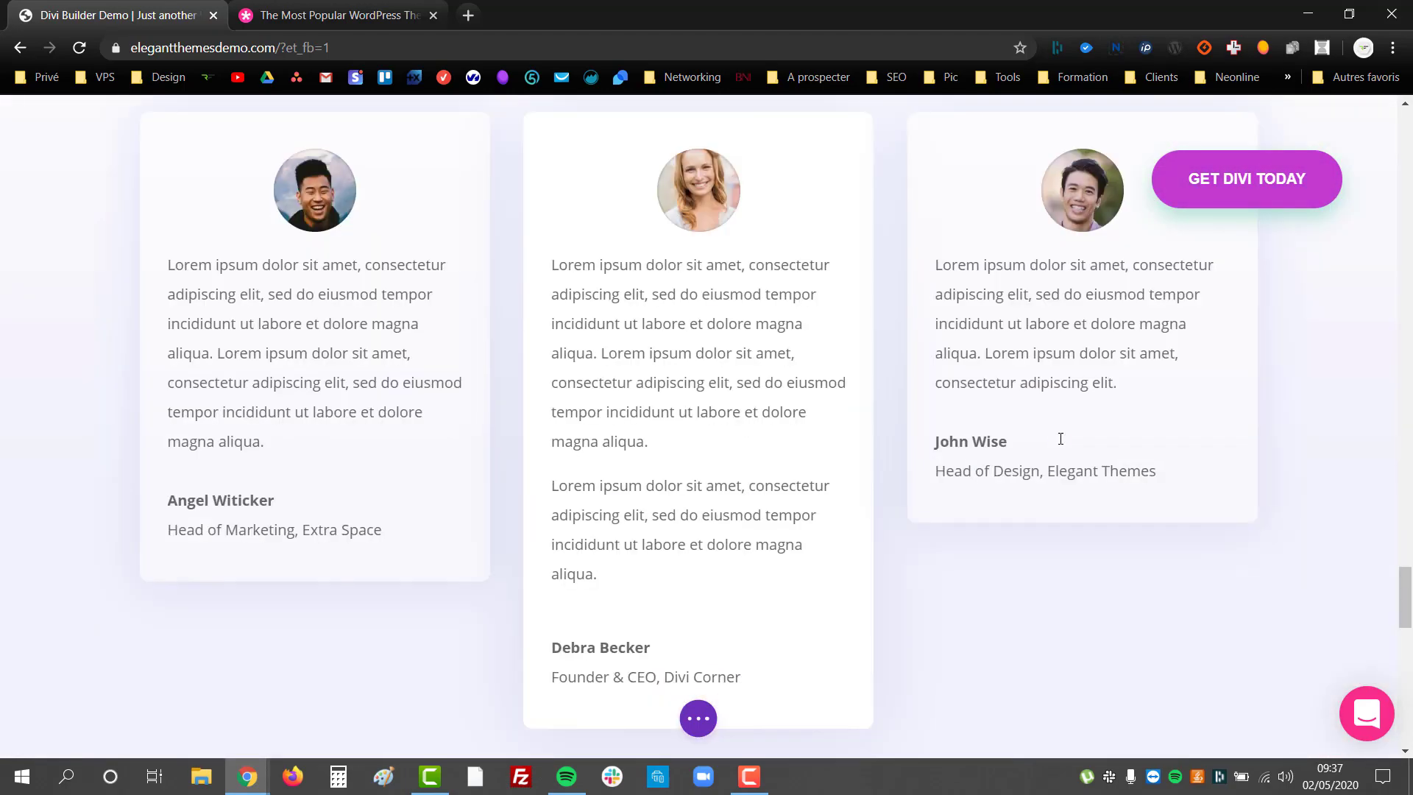
{"action": "scroll", "coordinate": [1060, 438], "scroll_direction": "up", "scroll_amount": 4}
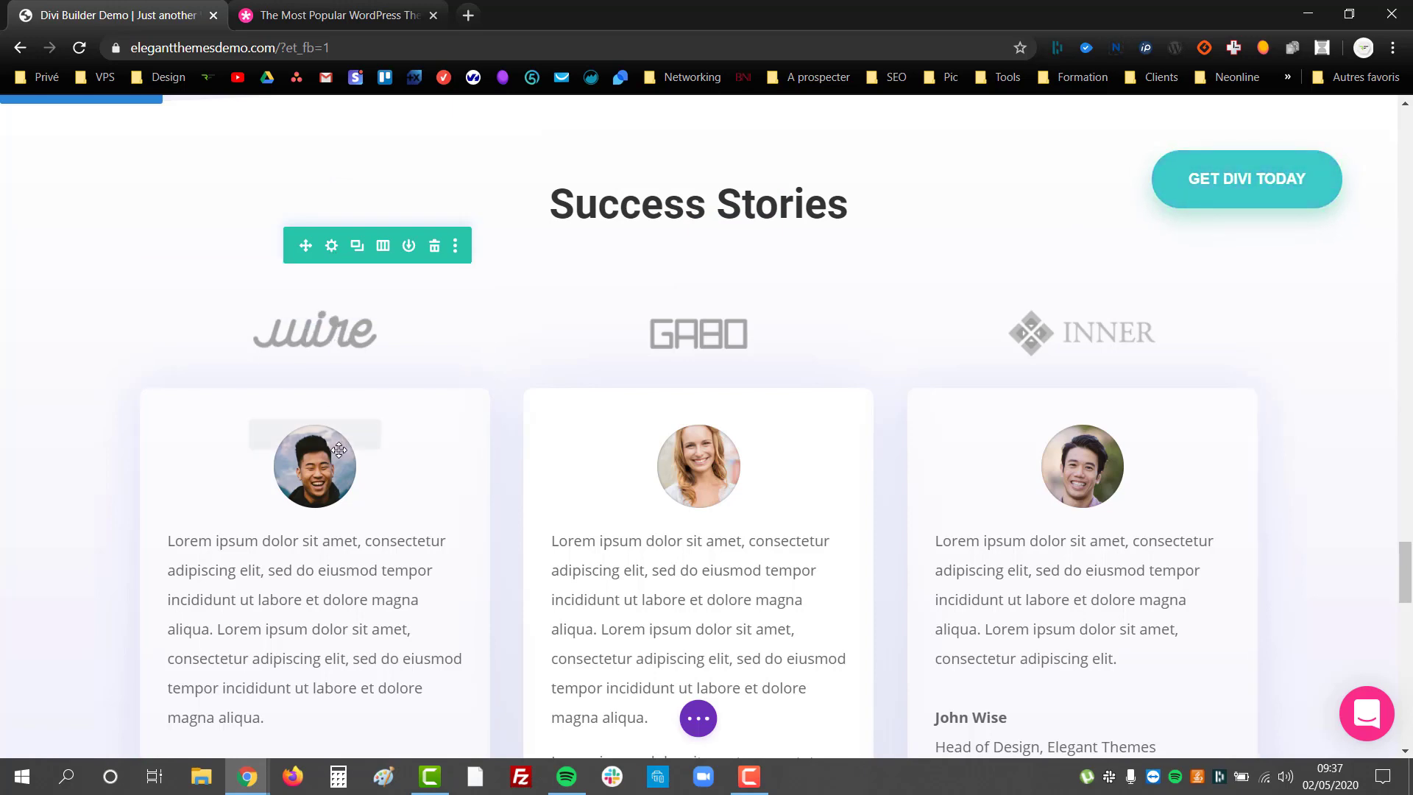
{"action": "scroll", "coordinate": [338, 450], "scroll_direction": "down", "scroll_amount": 3}
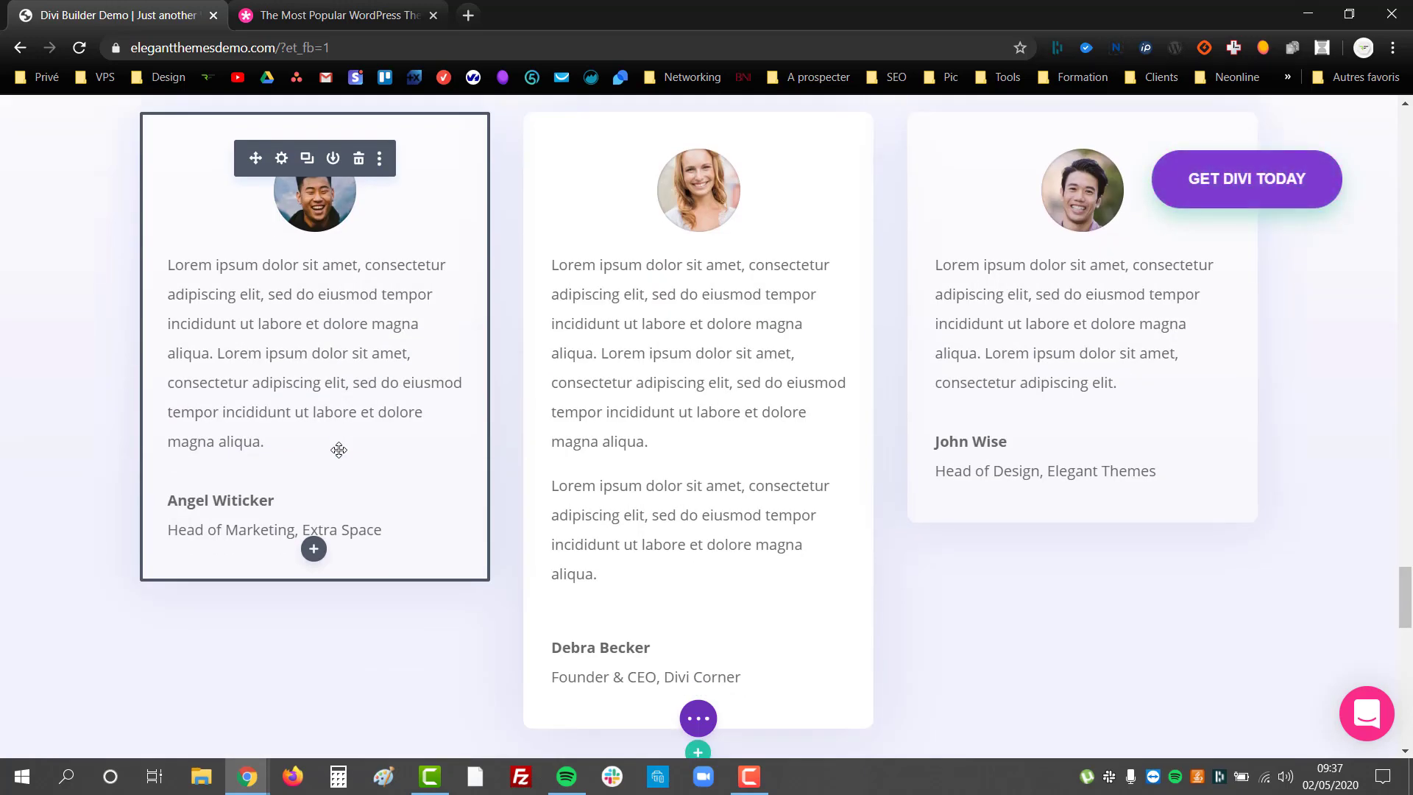
{"action": "scroll", "coordinate": [339, 449], "scroll_direction": "up", "scroll_amount": 3}
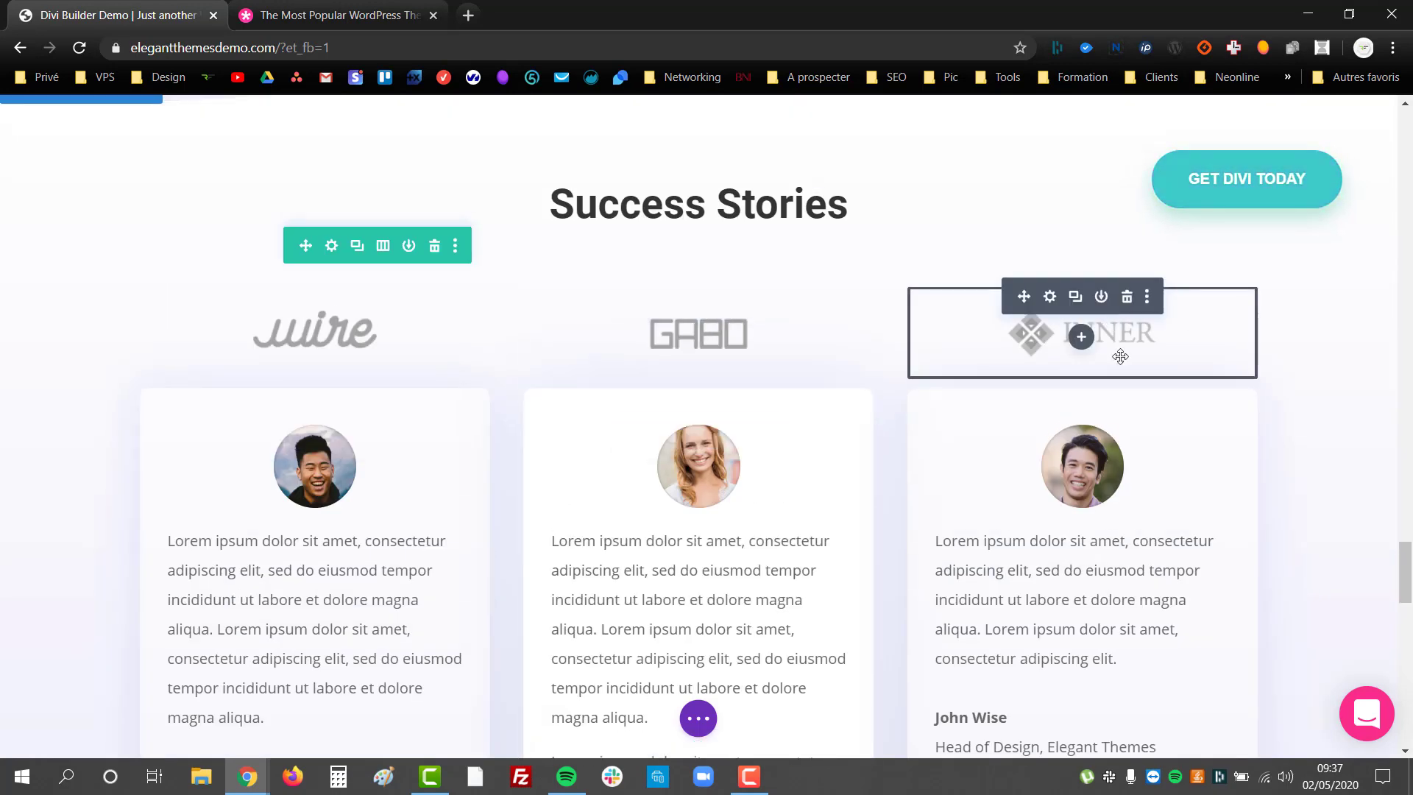
{"action": "scroll", "coordinate": [766, 524], "scroll_direction": "down", "scroll_amount": 9}
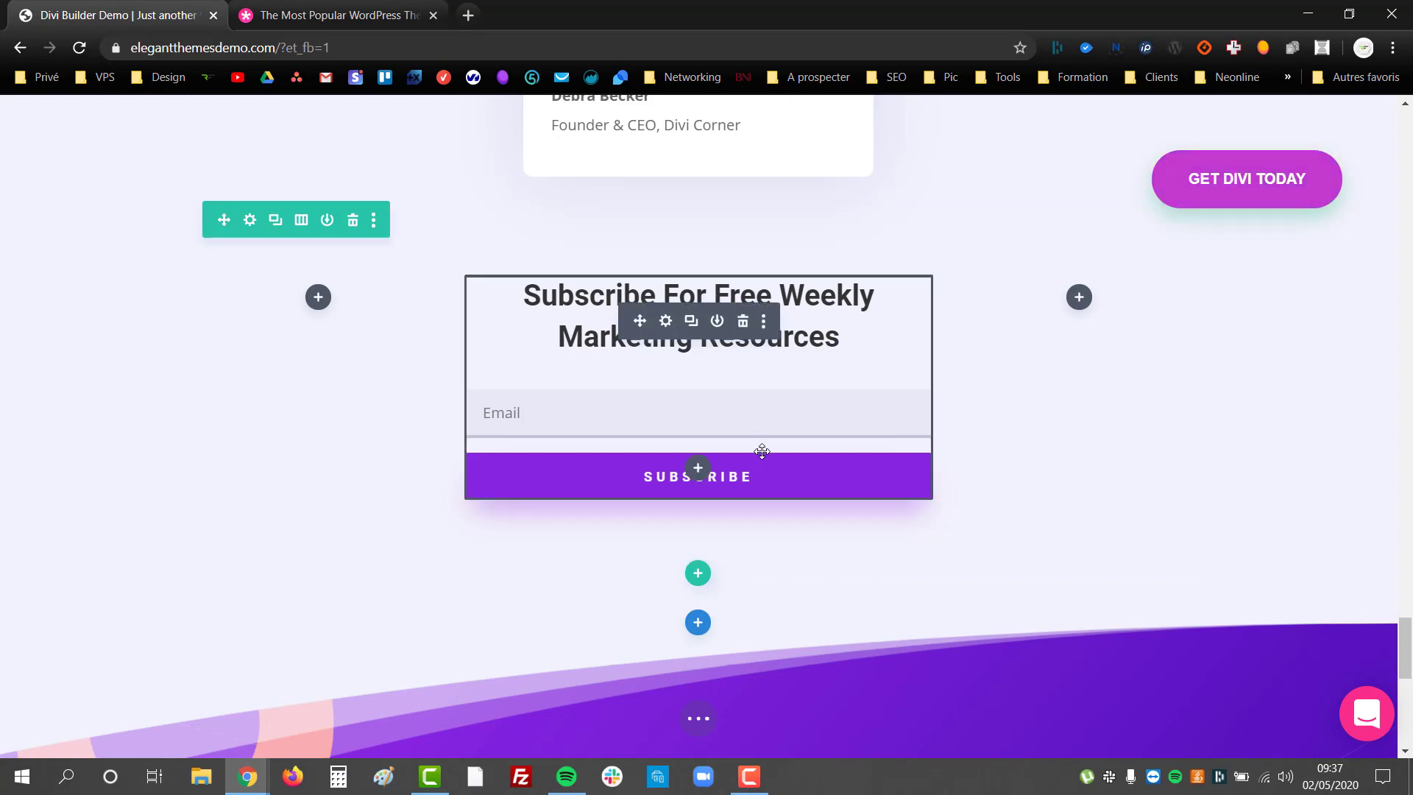
{"action": "scroll", "coordinate": [758, 442], "scroll_direction": "down", "scroll_amount": 6}
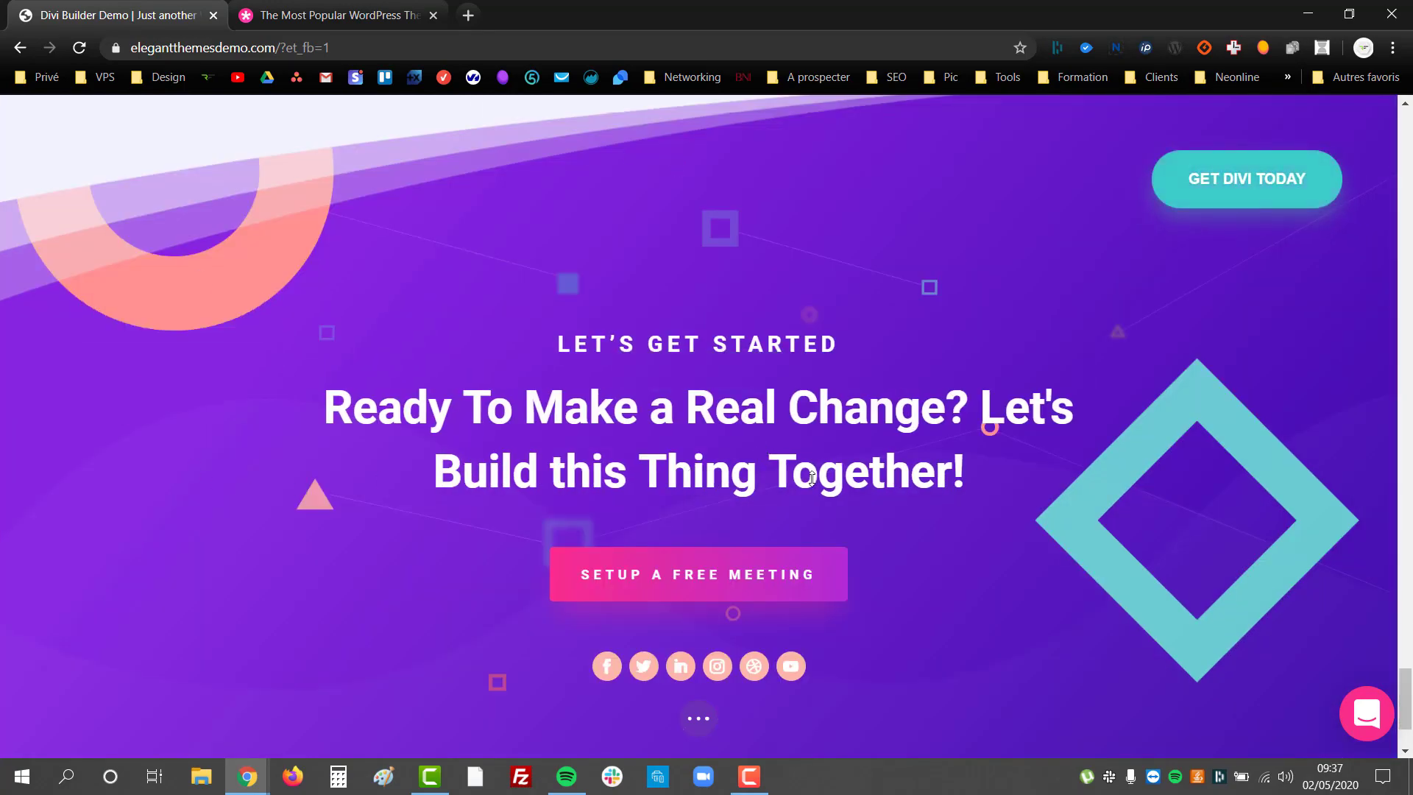
{"action": "scroll", "coordinate": [884, 600], "scroll_direction": "up", "scroll_amount": 20}
{"action": "scroll", "coordinate": [884, 600], "scroll_direction": "up", "scroll_amount": 8}
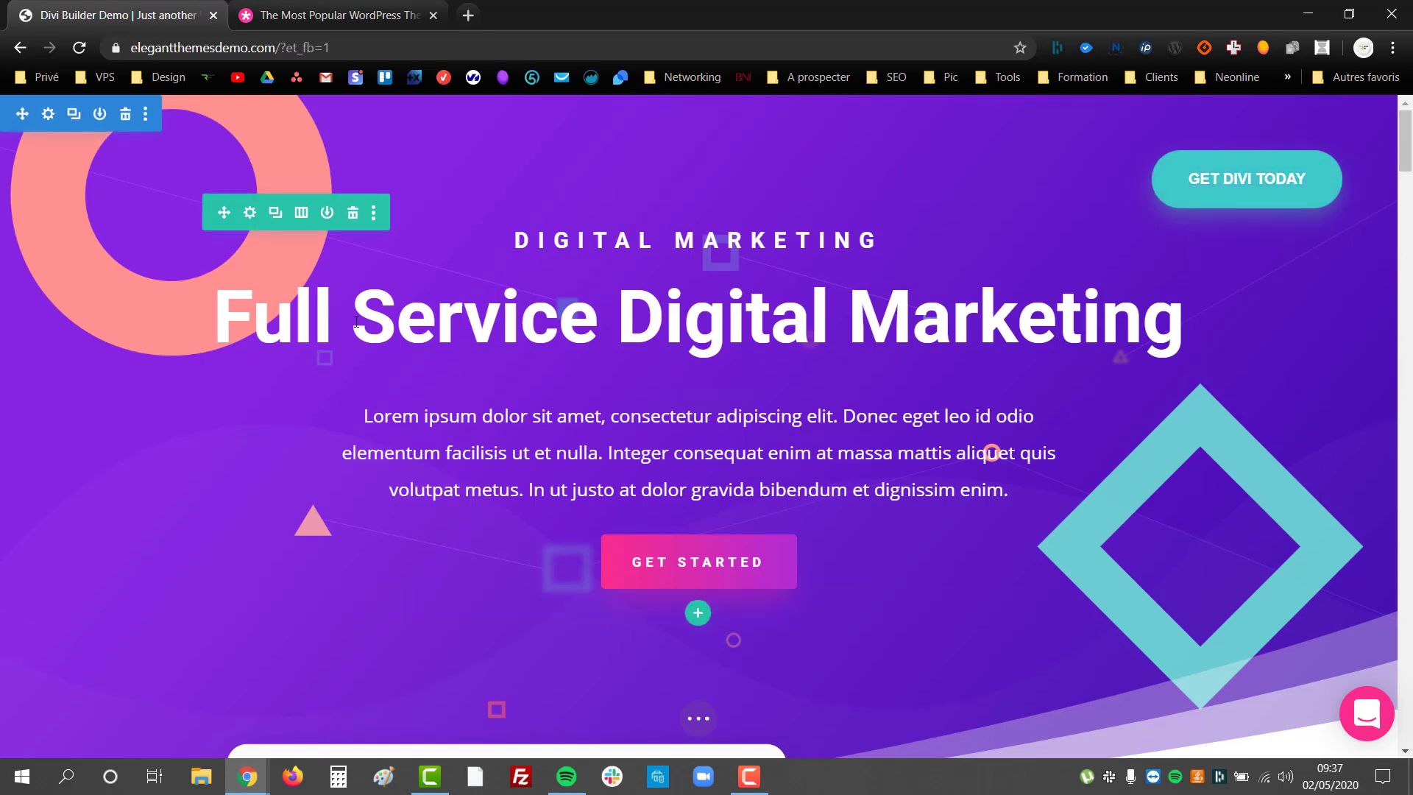
View the section, row and heading text settings of the hero area one after another, closing each.
{"action": "left_click", "coordinate": [48, 115]}
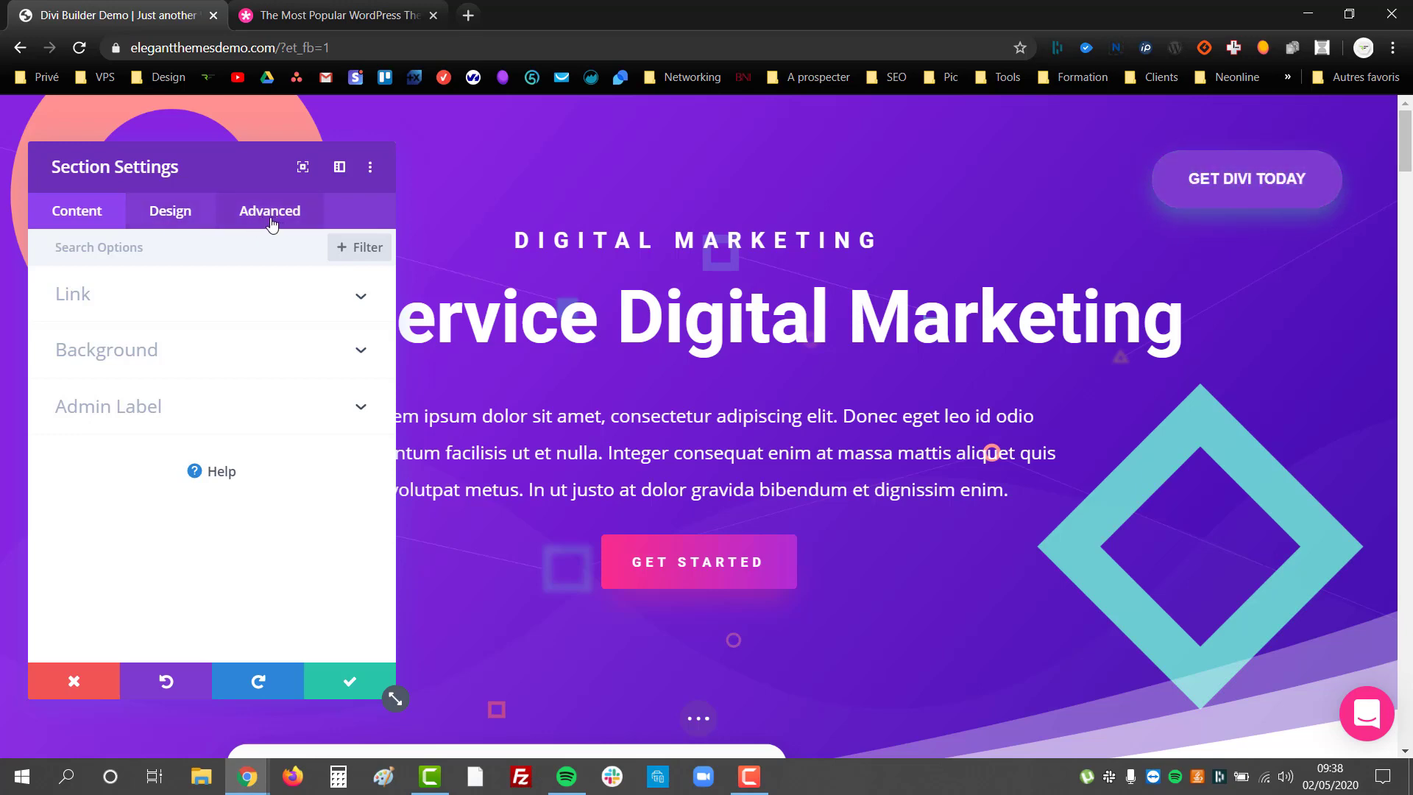
{"action": "left_click", "coordinate": [352, 681]}
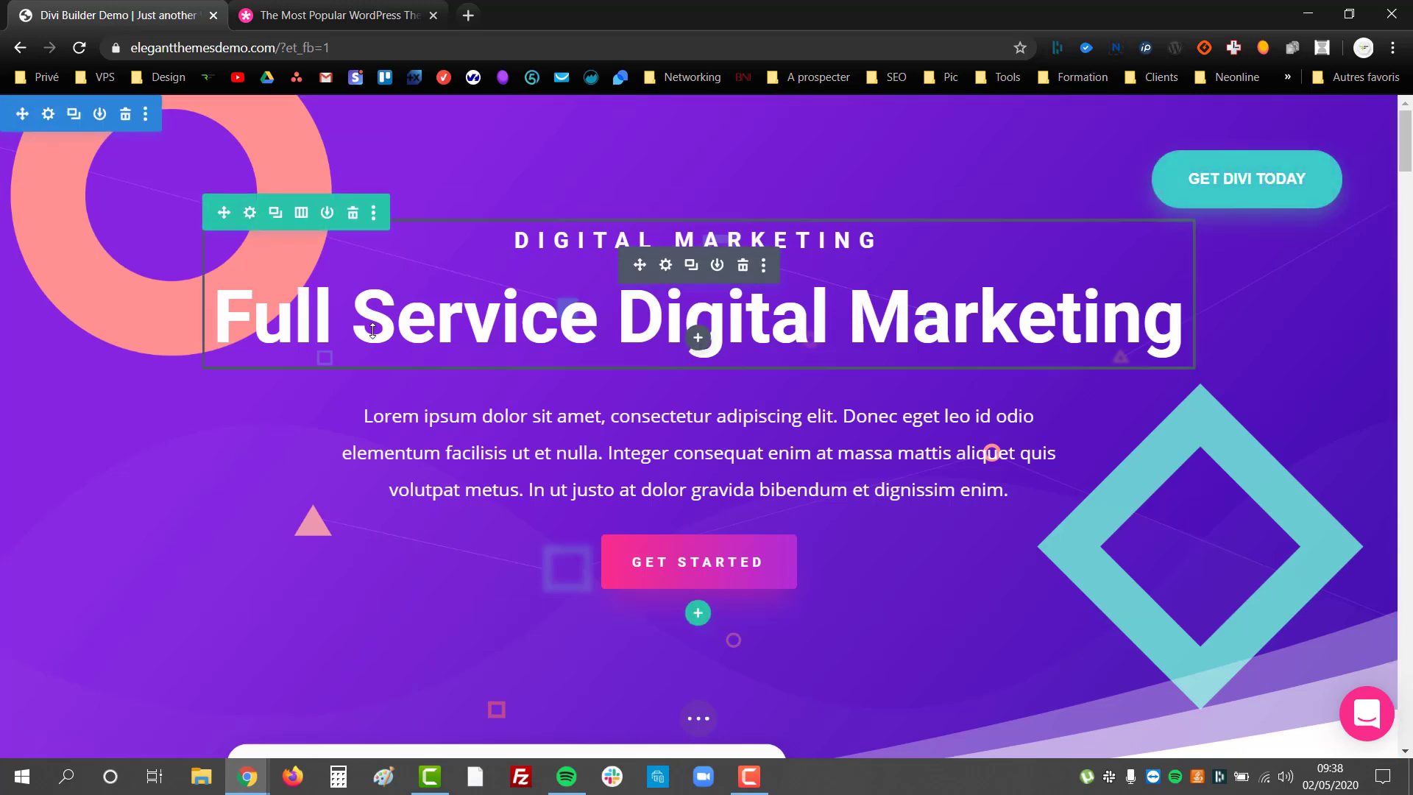
{"action": "left_click", "coordinate": [249, 214]}
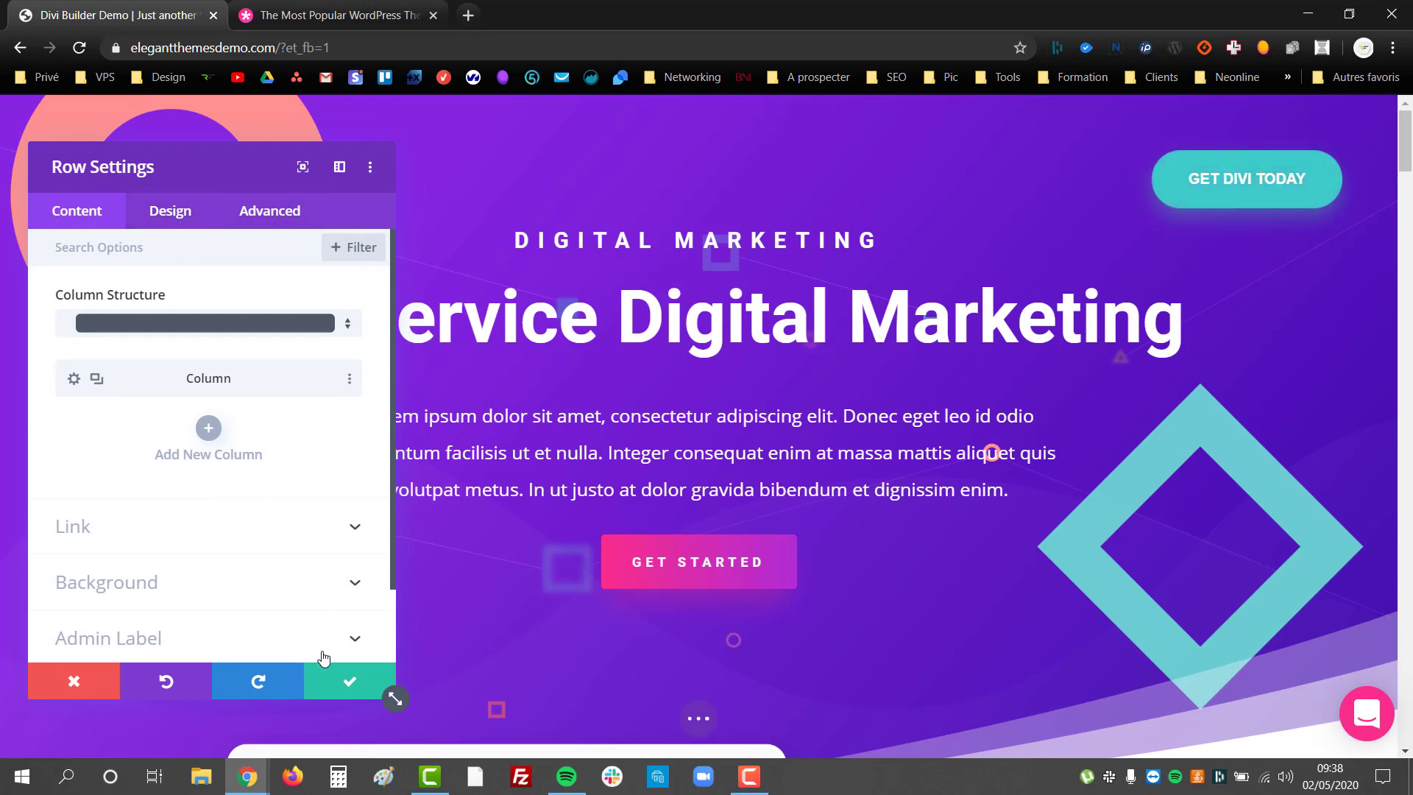
{"action": "left_click", "coordinate": [352, 680]}
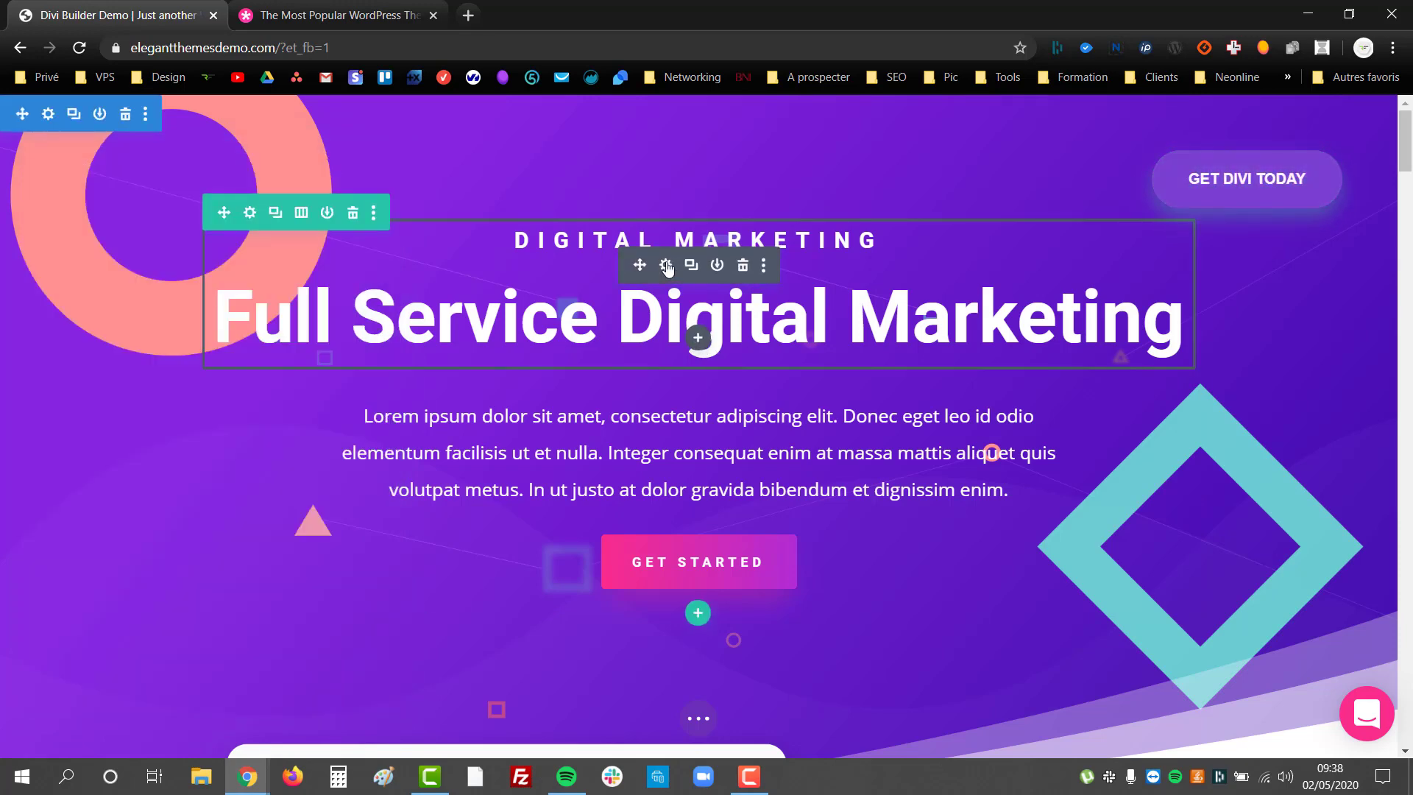
{"action": "left_click", "coordinate": [665, 266]}
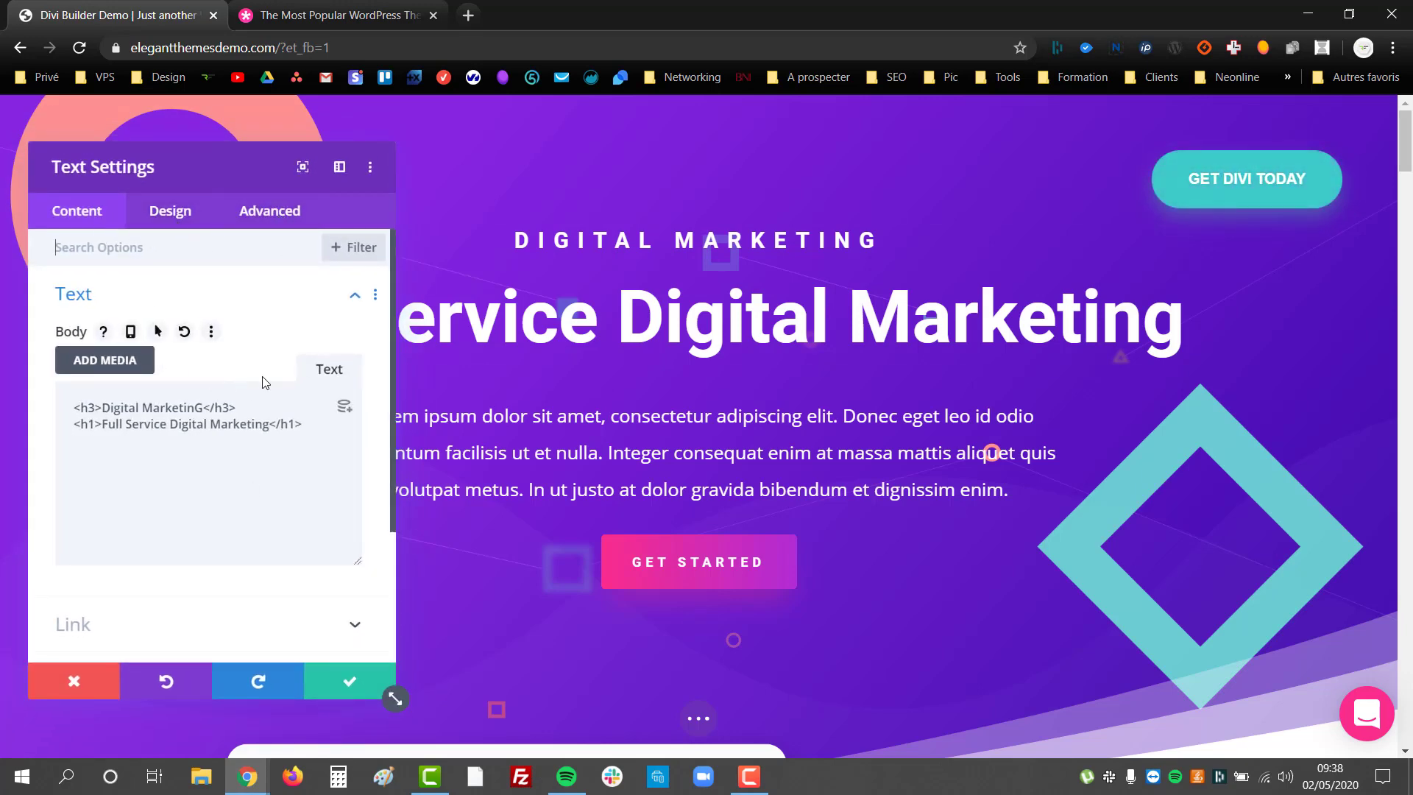
{"action": "left_click", "coordinate": [342, 683]}
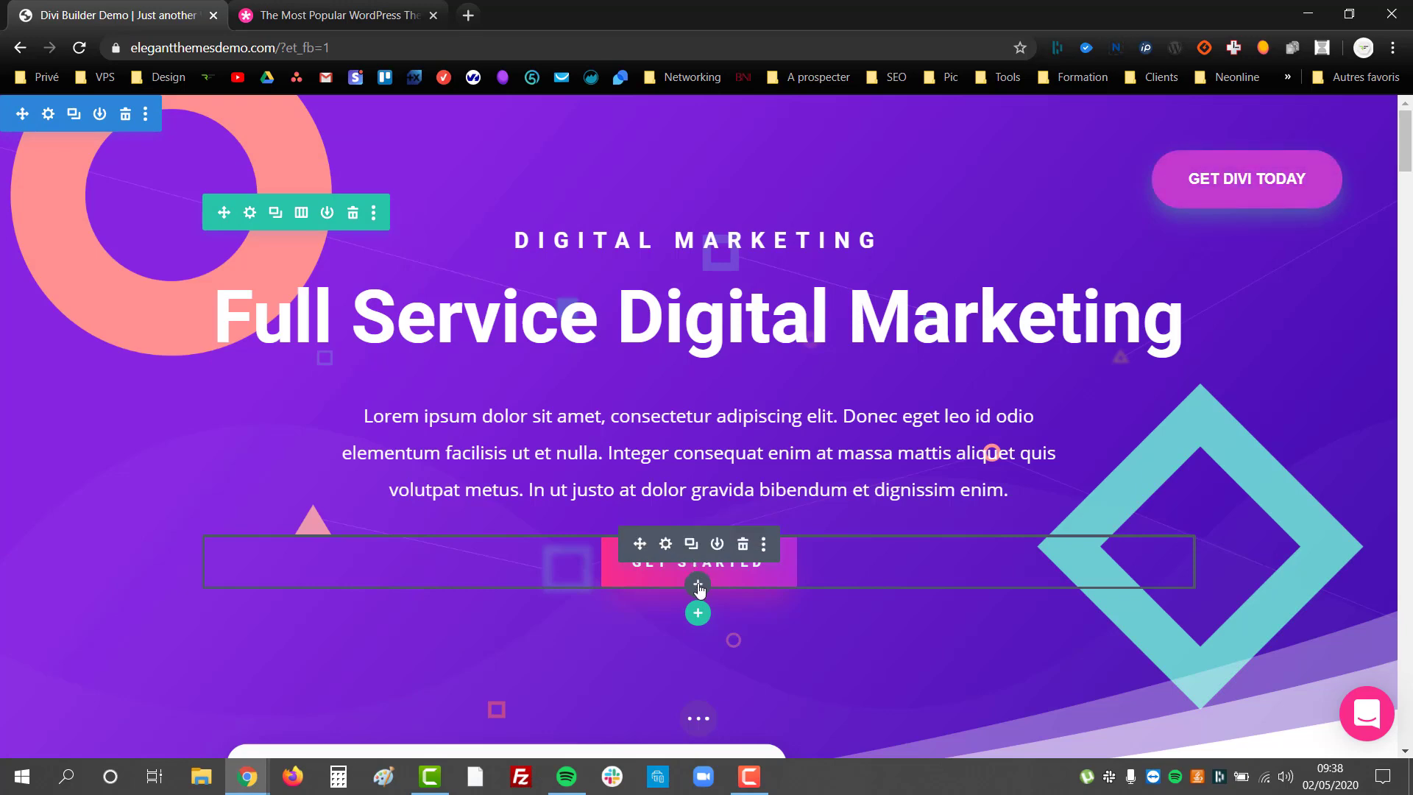
Insert an Accordion module below the "Get Started" button in the hero section and move its settings window clear of the content.
{"action": "left_click", "coordinate": [698, 584]}
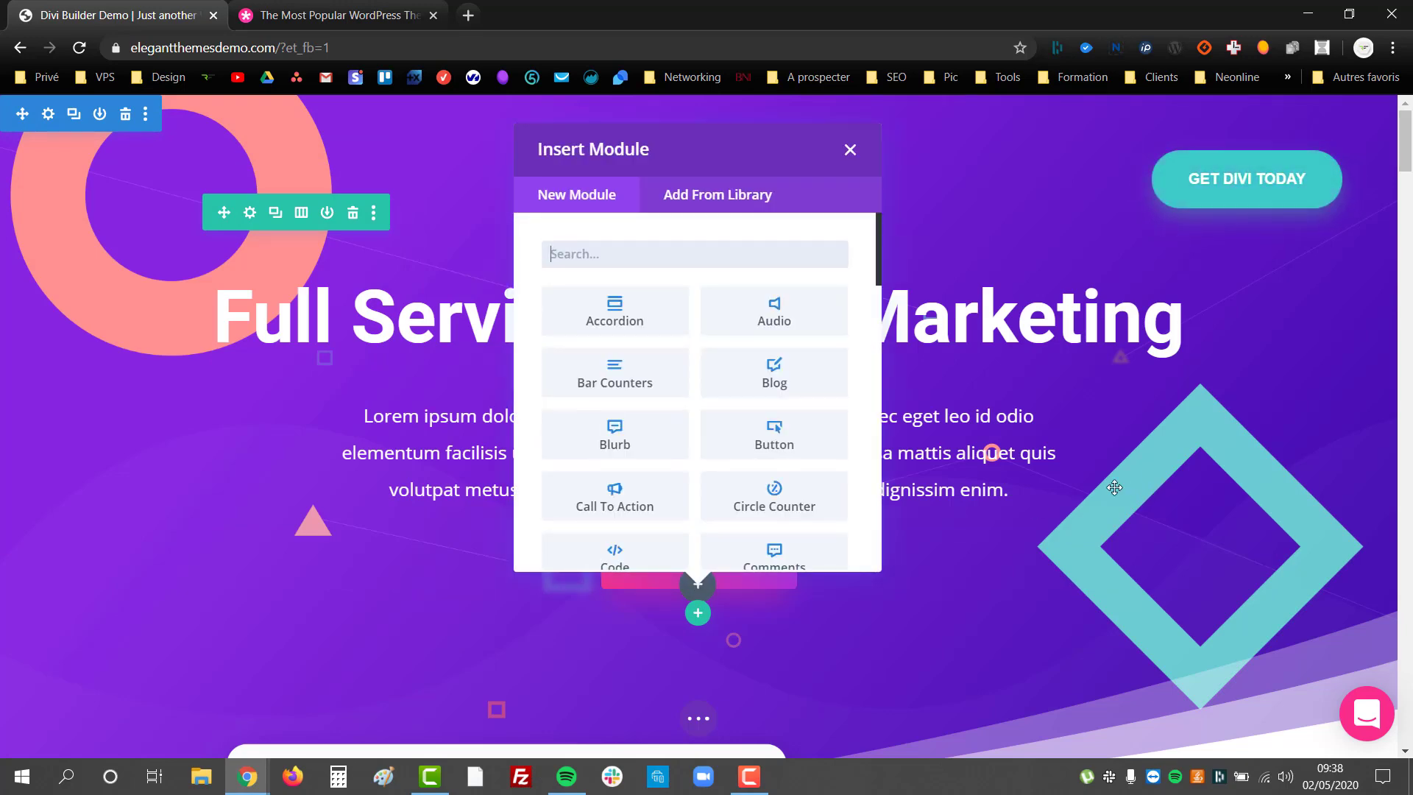
{"action": "left_click", "coordinate": [1121, 387]}
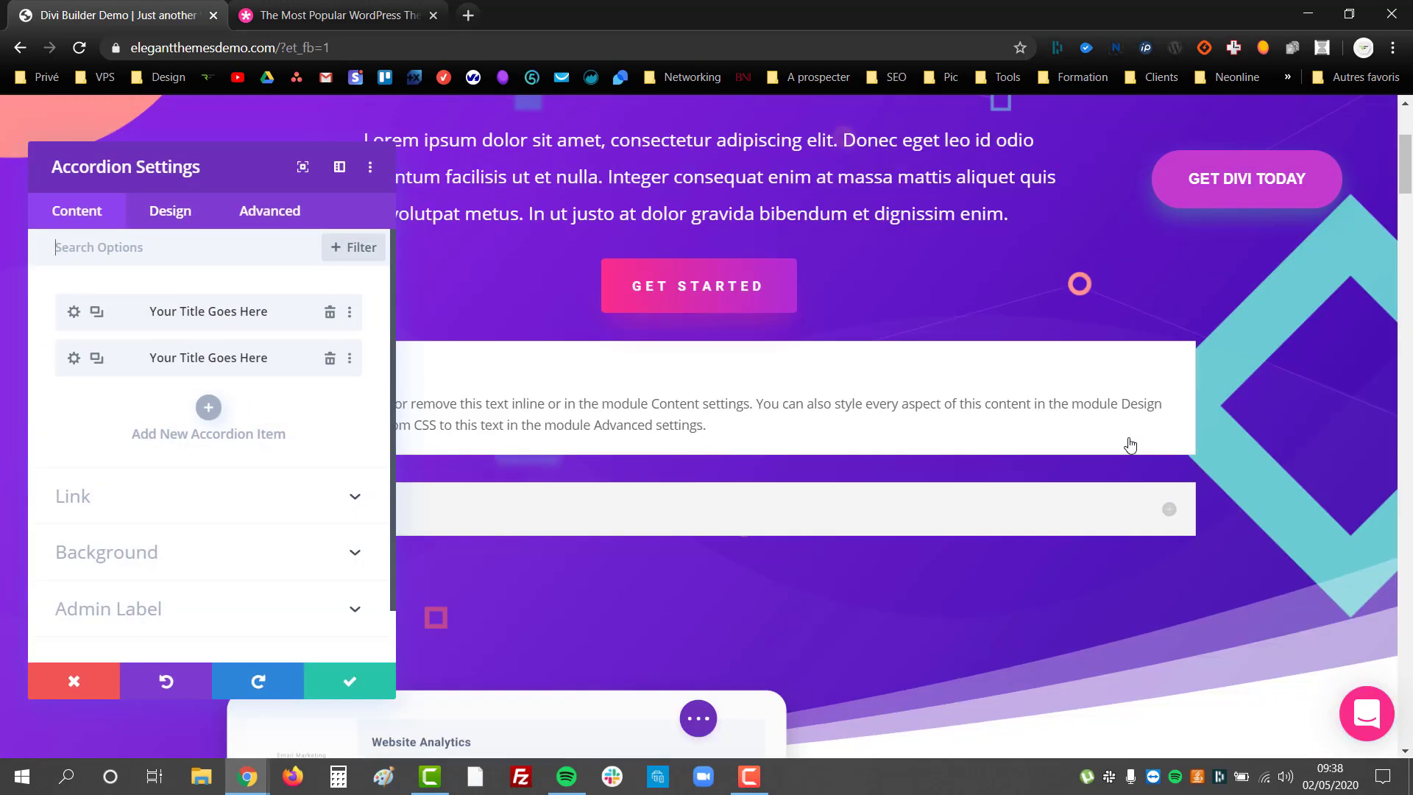
{"action": "left_click_drag", "start_coordinate": [296, 268], "coordinate": [1111, 263]}
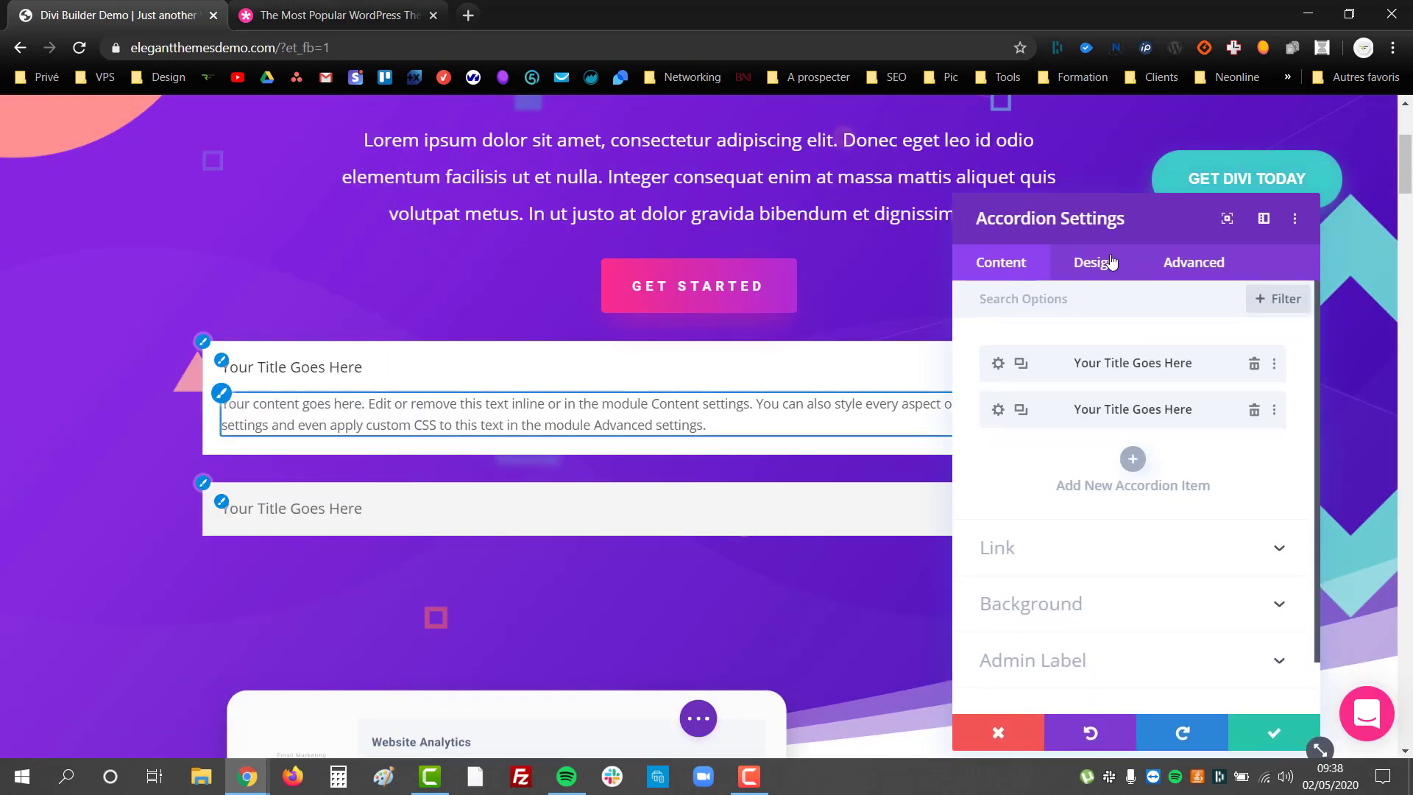
Replace the first accordion item's body text with "Bonjour je suis", the presenter's first name and an exclamation mark, and save the item.
{"action": "left_click", "coordinate": [999, 365]}
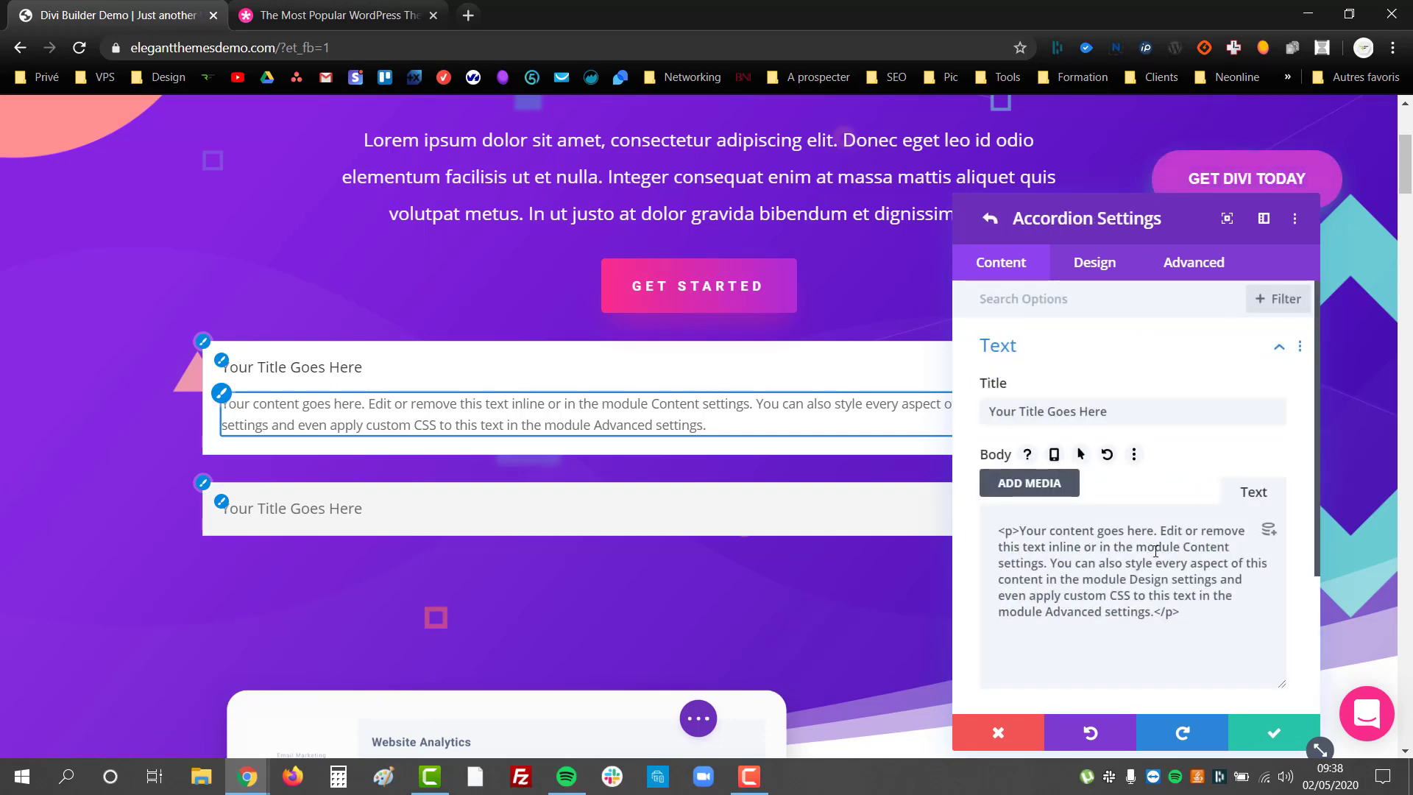
{"action": "double_click", "coordinate": [1170, 562]}
{"action": "key", "text": "ctrl+a"}
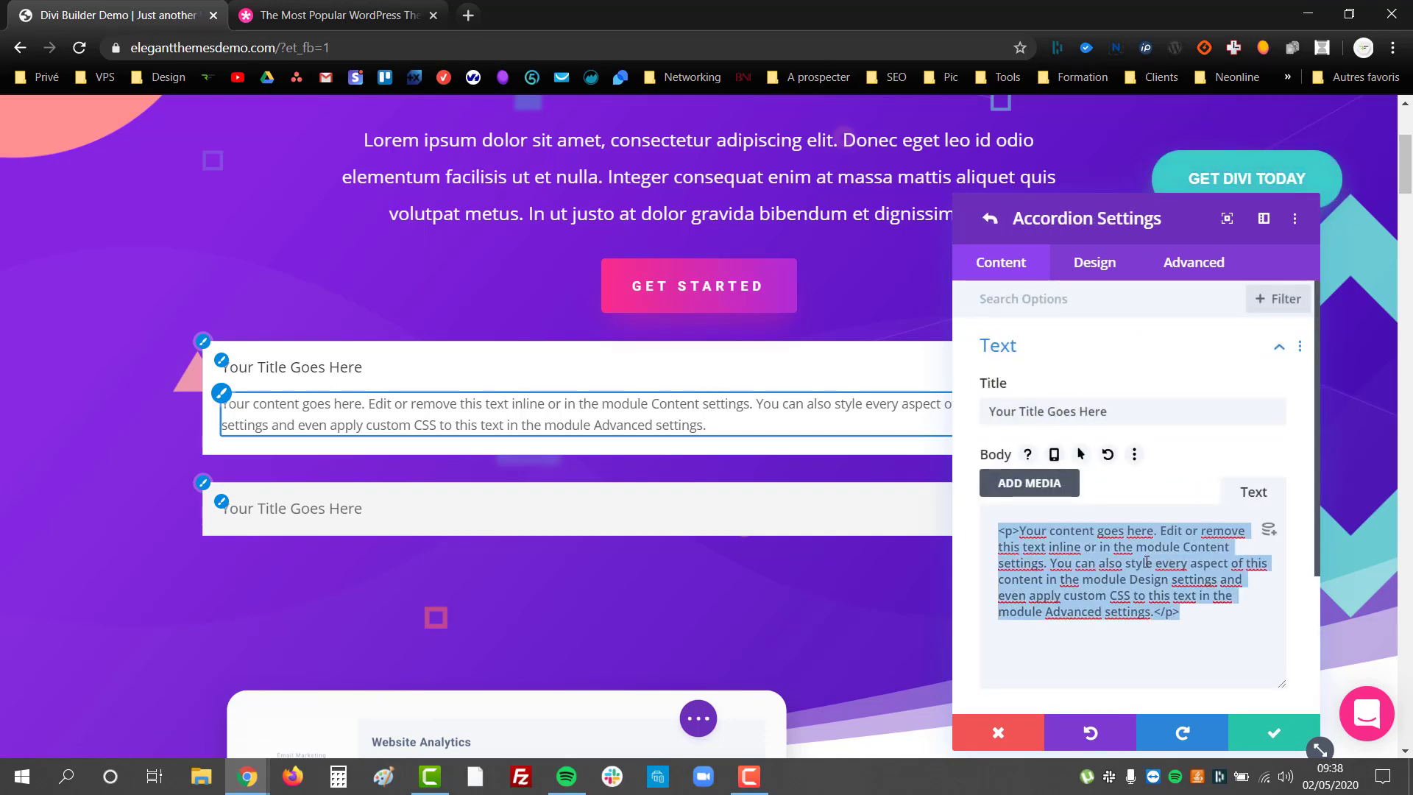
{"action": "type", "text": "Bonjour je"}
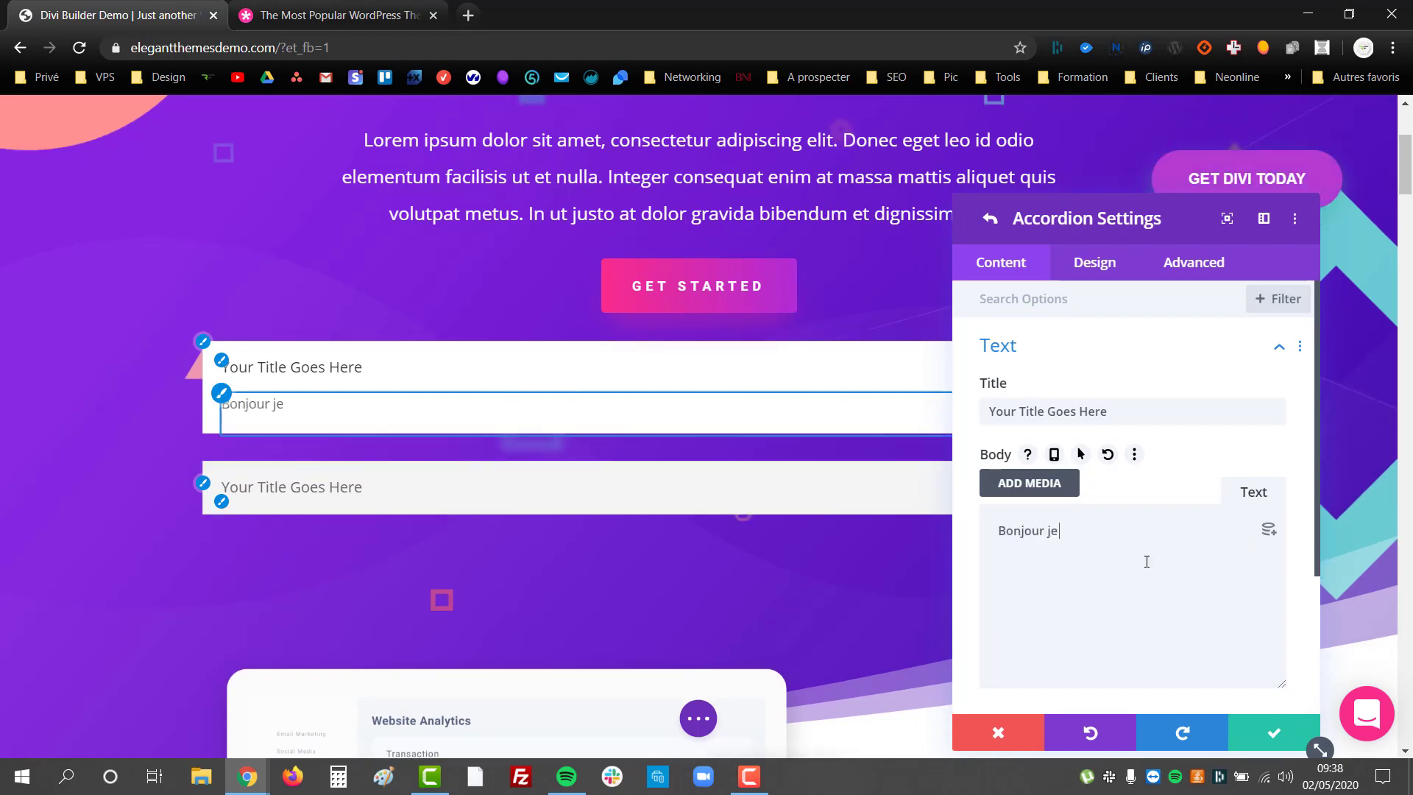
{"action": "type", "text": " suis *rémi !"}
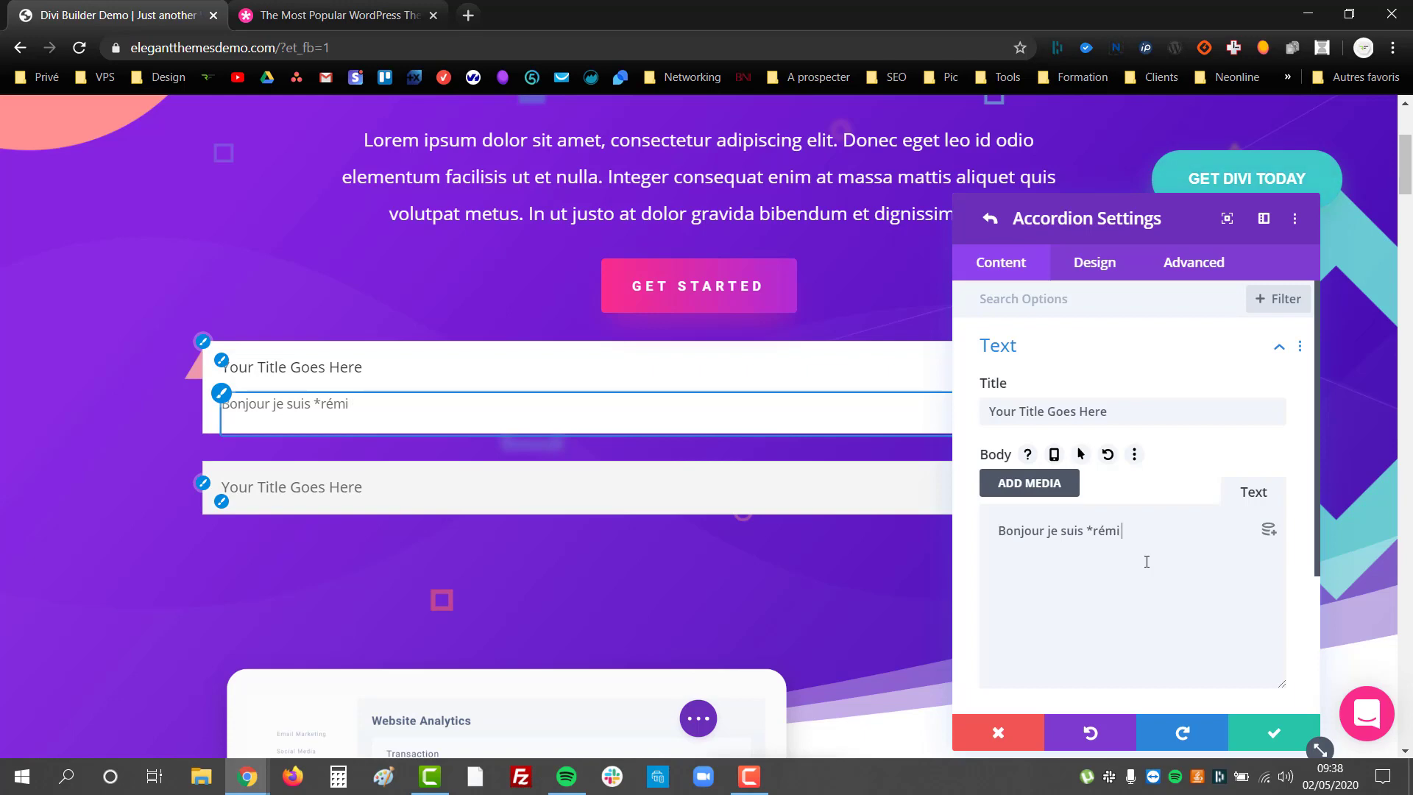
{"action": "key", "text": "BackSpace"}
{"action": "key", "text": "BackSpace"}
{"action": "key", "text": "BackSpace"}
{"action": "key", "text": "BackSpace"}
{"action": "key", "text": "BackSpace"}
{"action": "key", "text": "BackSpace"}
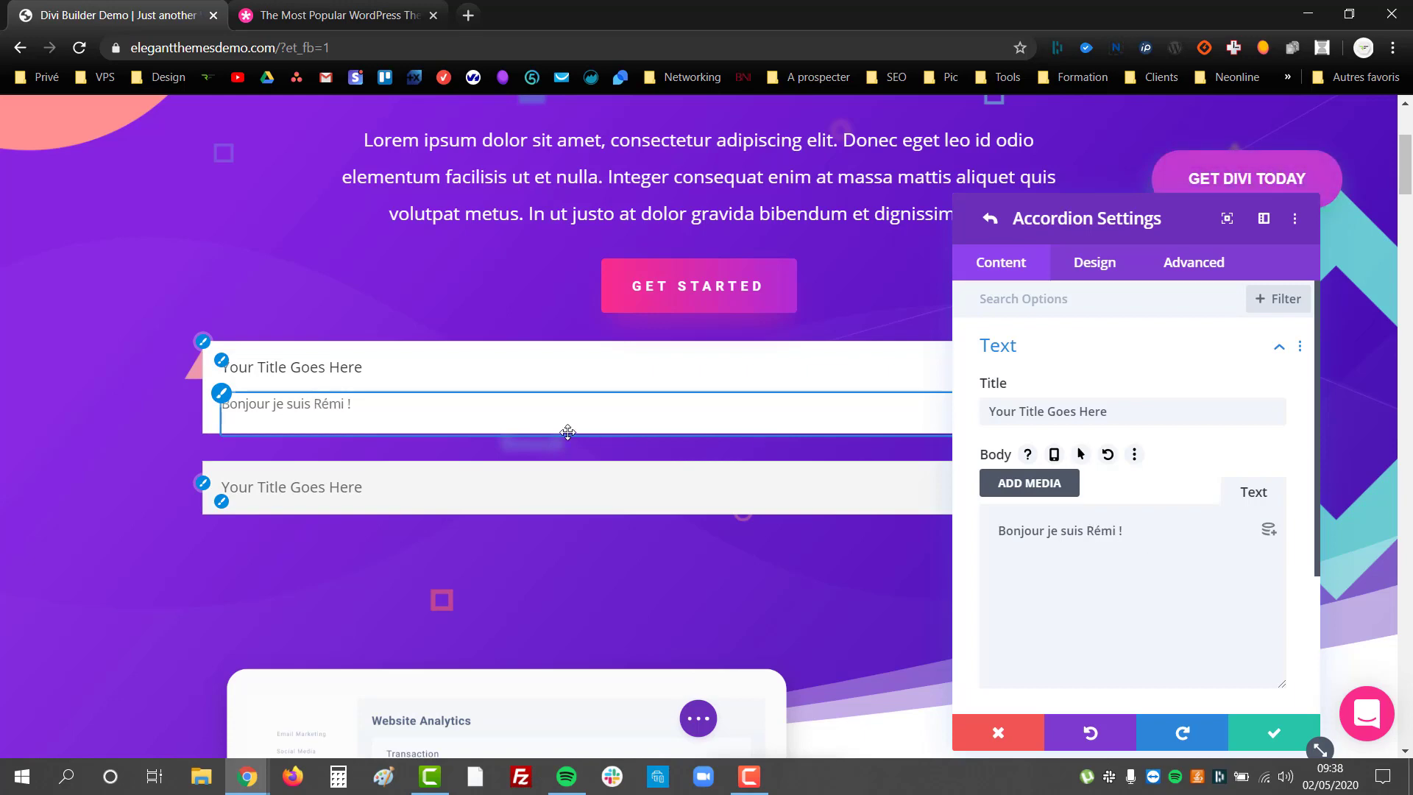
{"action": "left_click", "coordinate": [348, 410]}
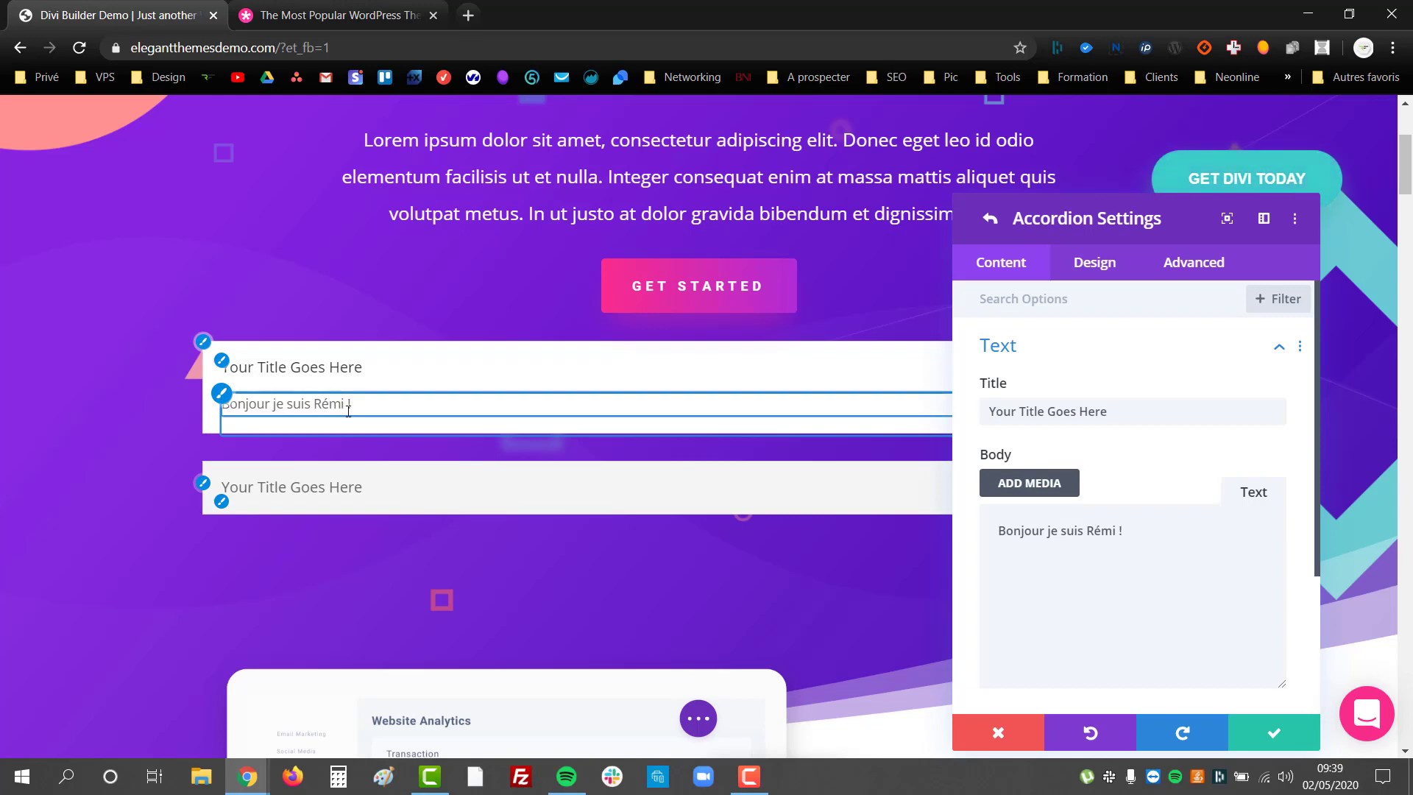
{"action": "left_click", "coordinate": [1275, 736]}
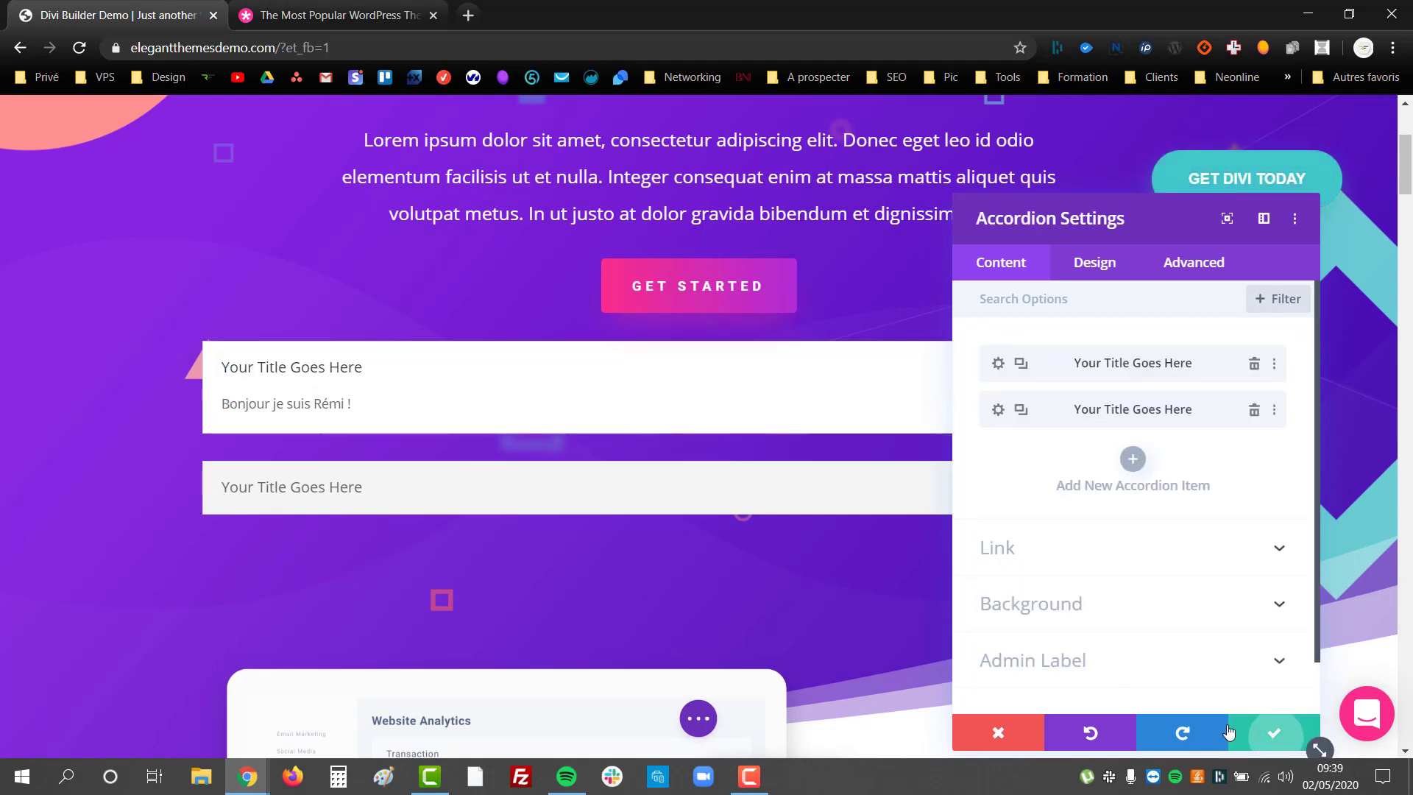
Close the accordion settings and append a dash and the presenter's first name to the first item's title inline on the page.
{"action": "left_click", "coordinate": [430, 438]}
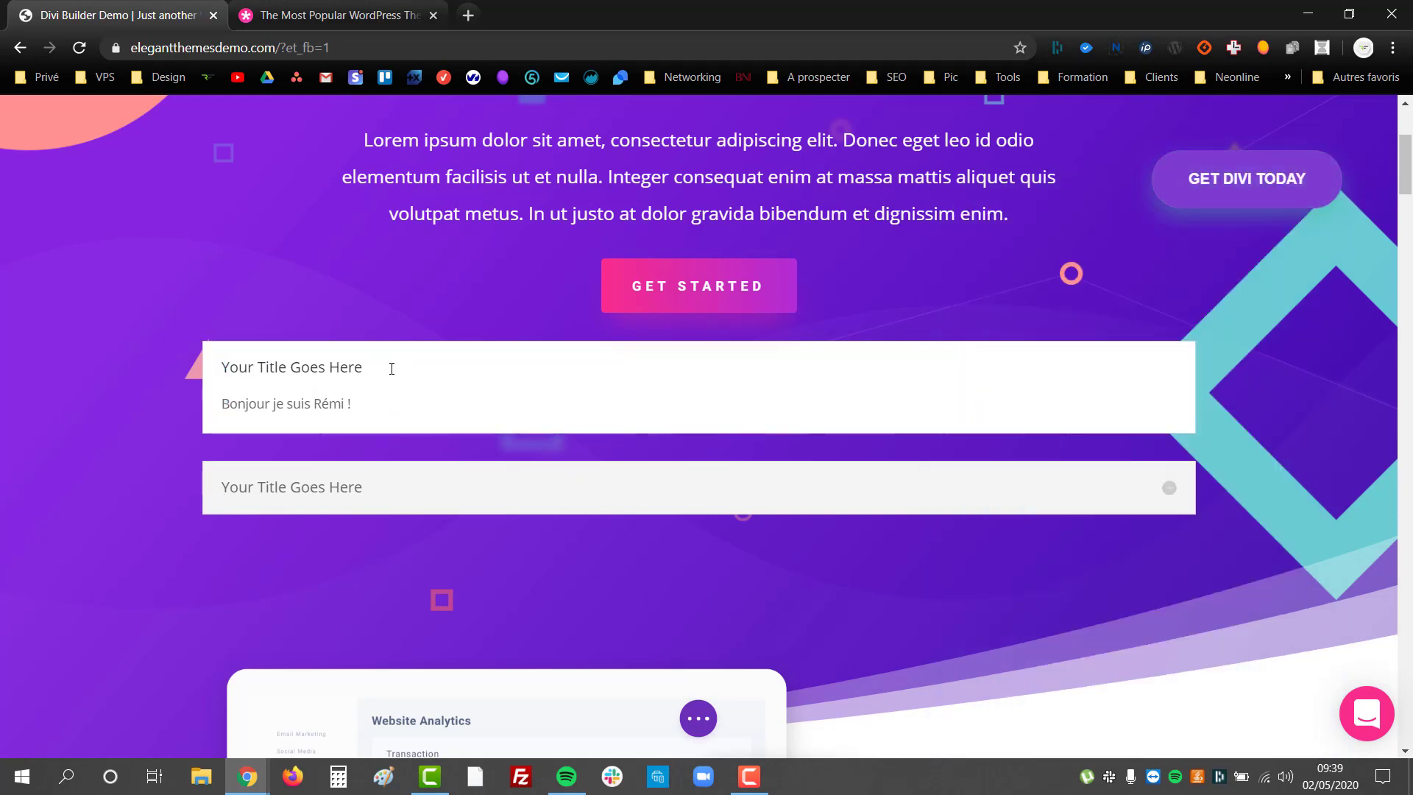
{"action": "type", "text": "-"}
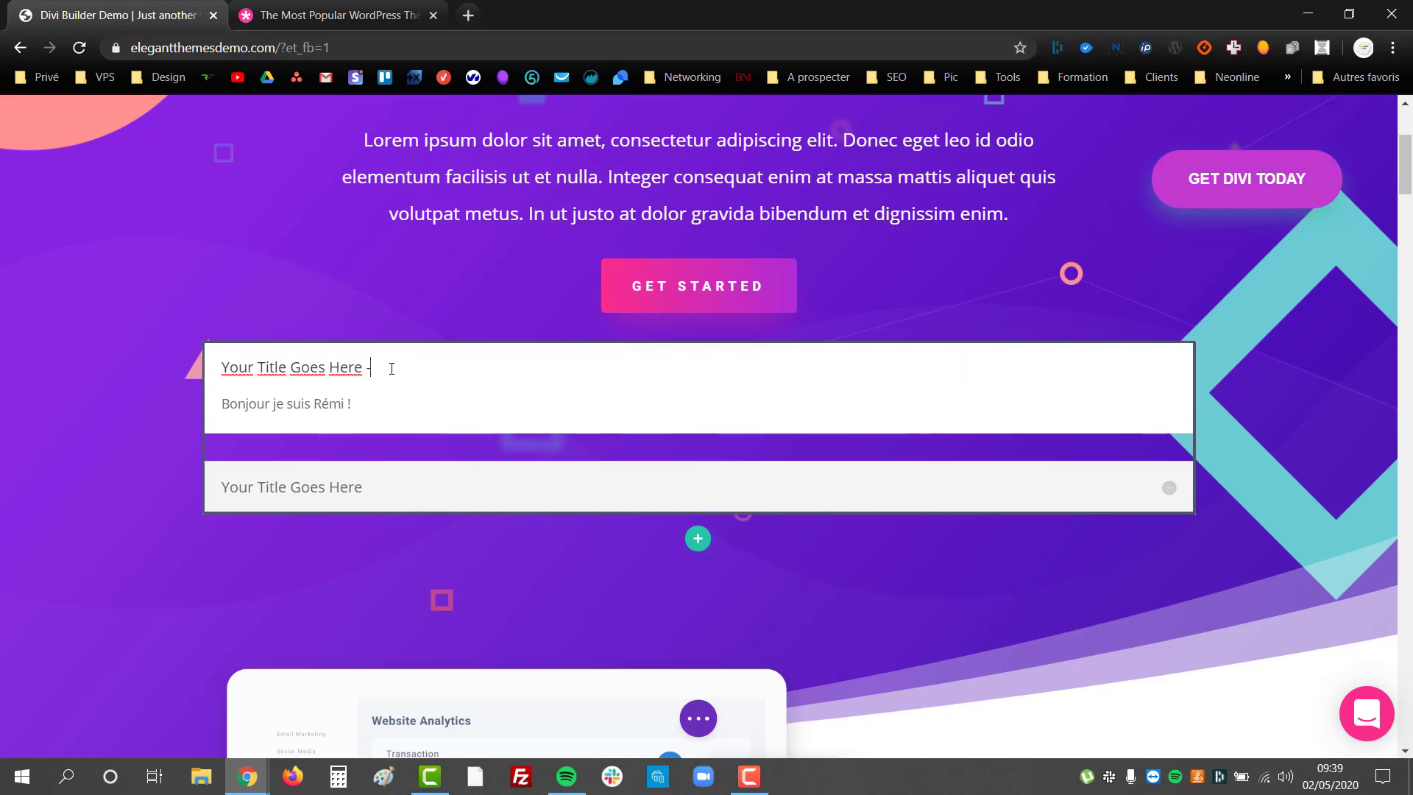
{"action": "type", "text": " Rémi"}
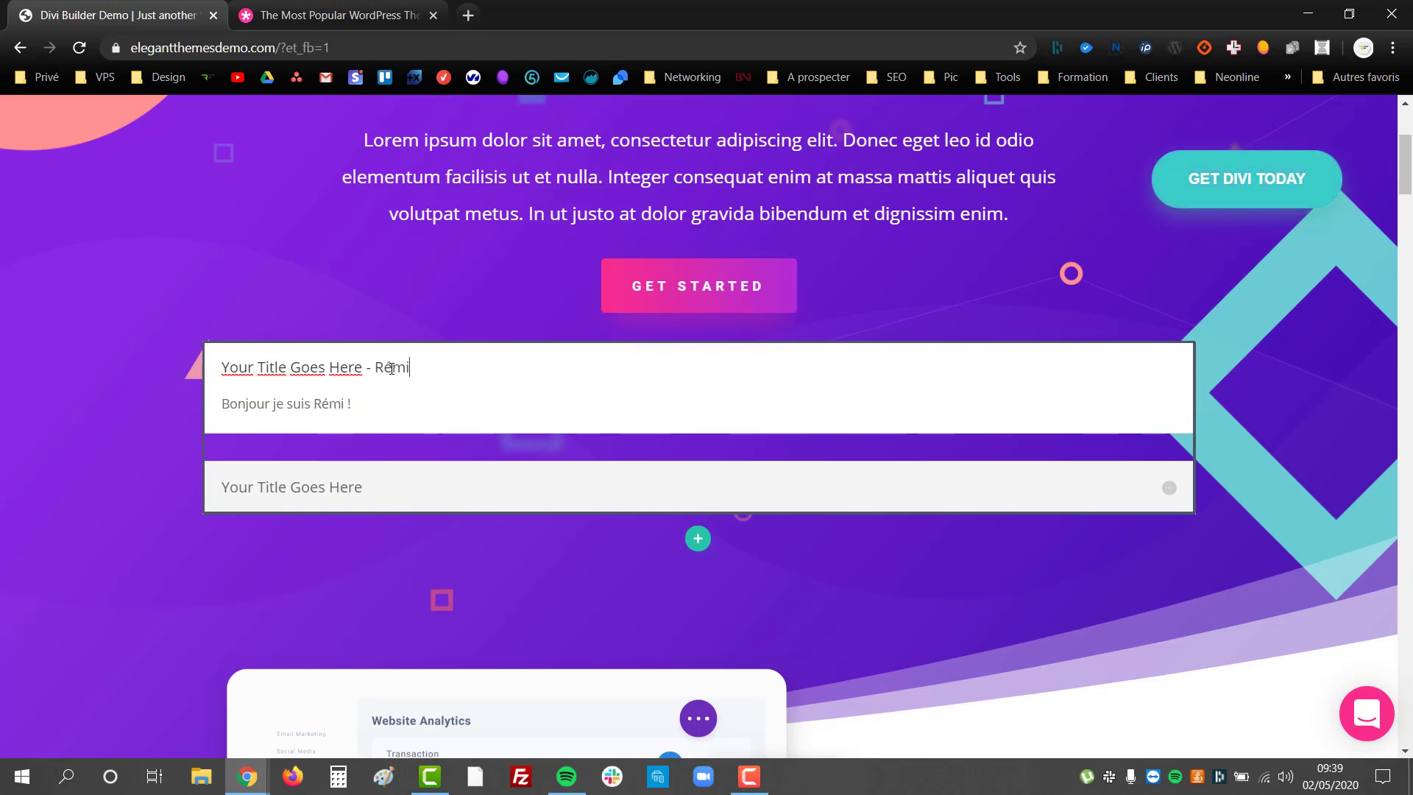
Format the word "Donec" in the hero paragraph as underlined and bold, and enlarge its font size to the maximum.
{"action": "scroll", "coordinate": [769, 455], "scroll_direction": "up", "scroll_amount": 4}
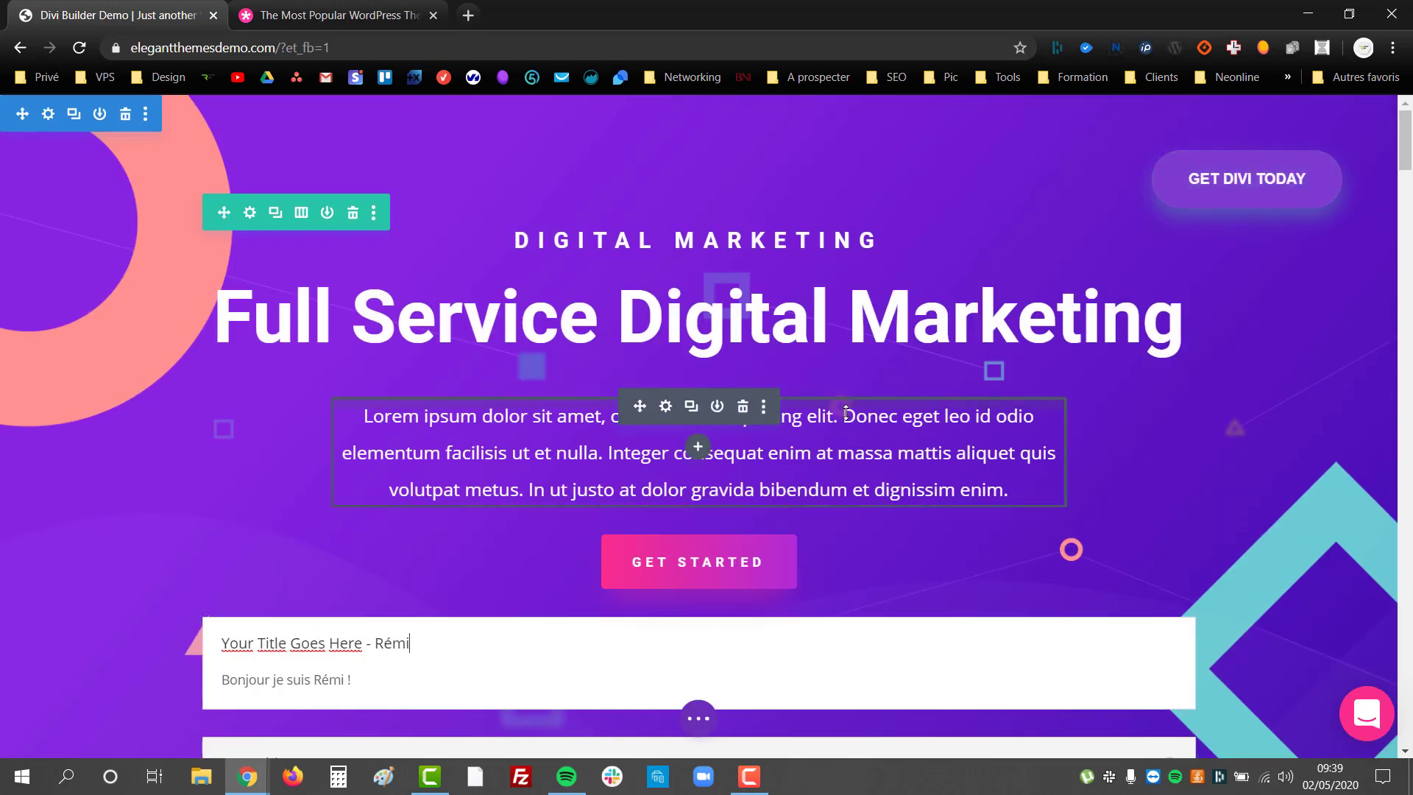
{"action": "left_click_drag", "start_coordinate": [844, 420], "coordinate": [881, 418]}
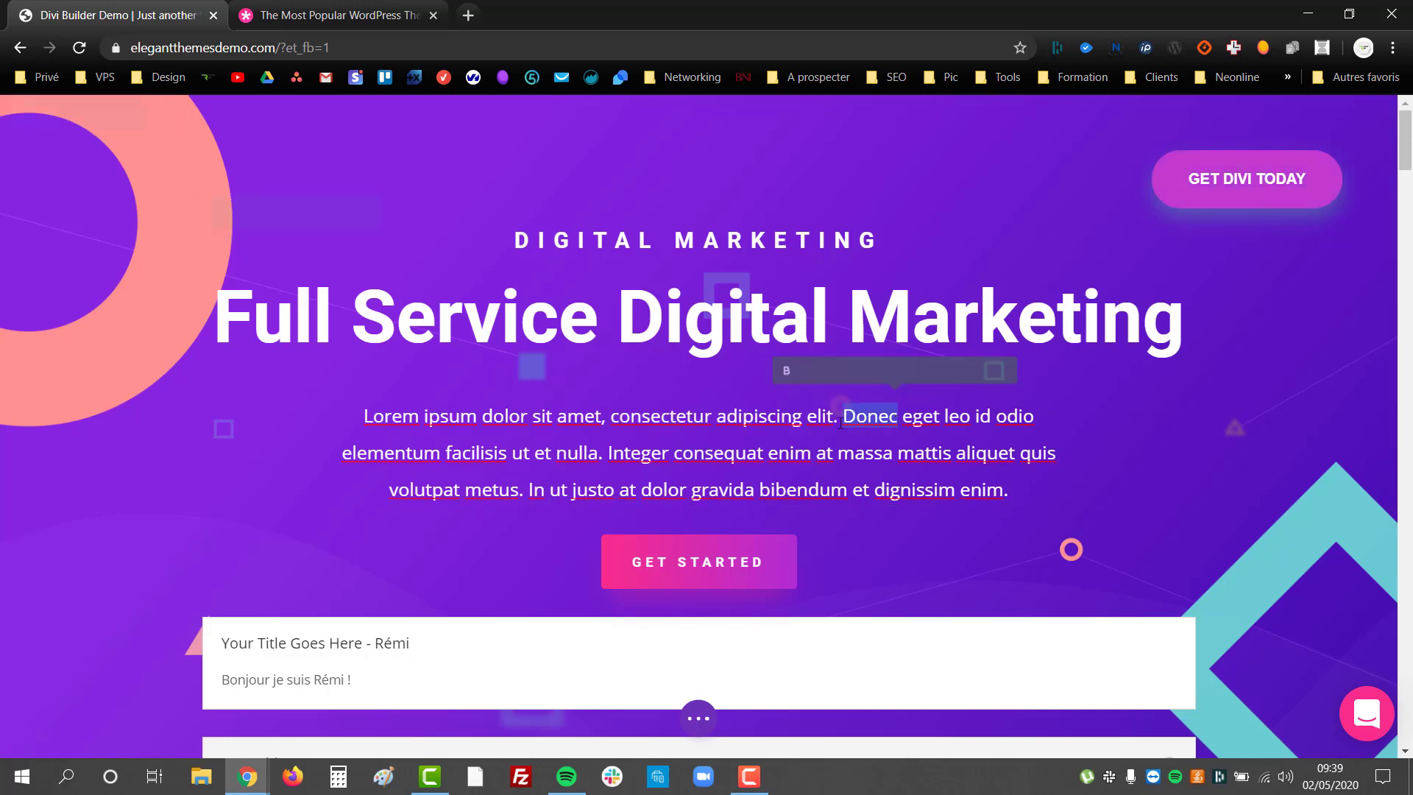
{"action": "left_click", "coordinate": [821, 376]}
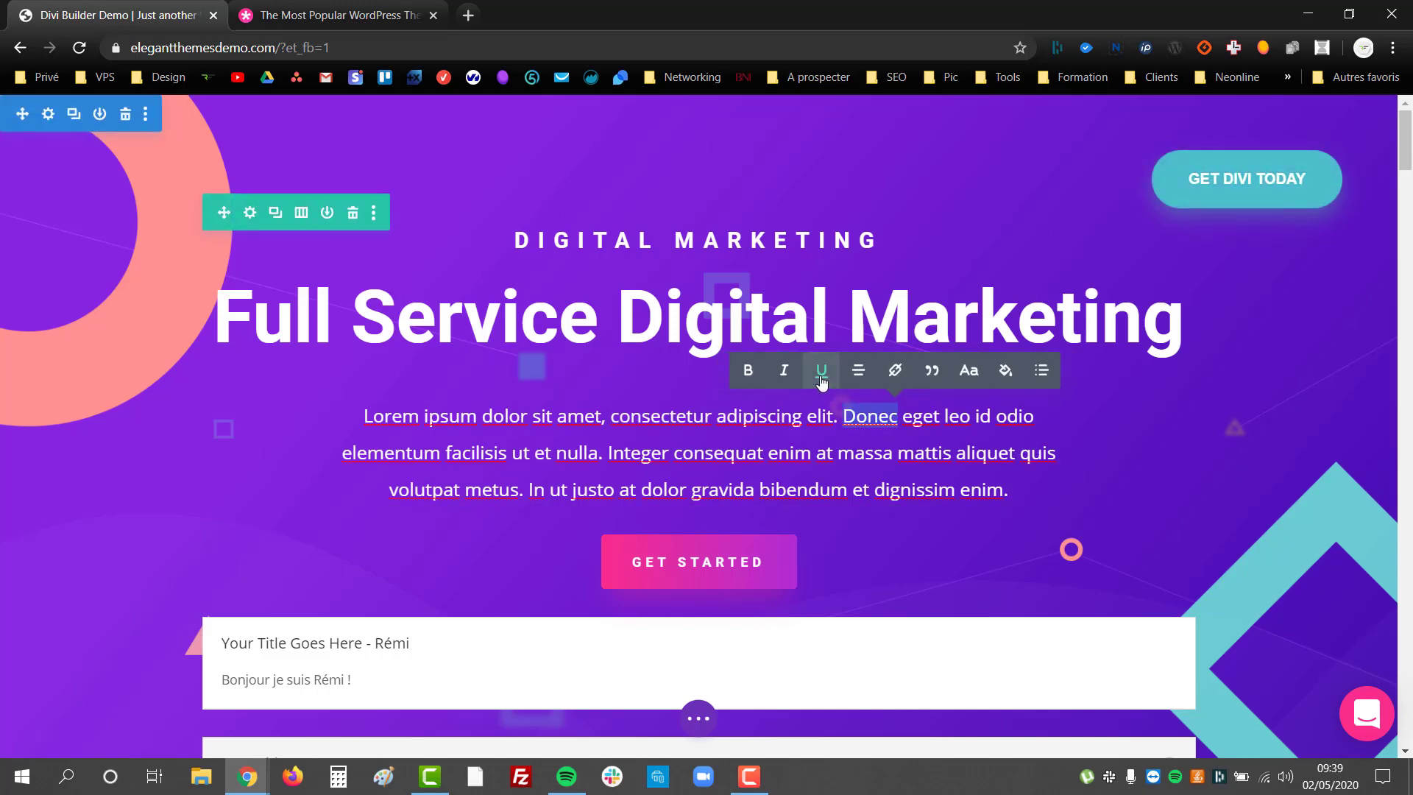
{"action": "left_click", "coordinate": [749, 373]}
{"action": "left_click", "coordinate": [970, 375]}
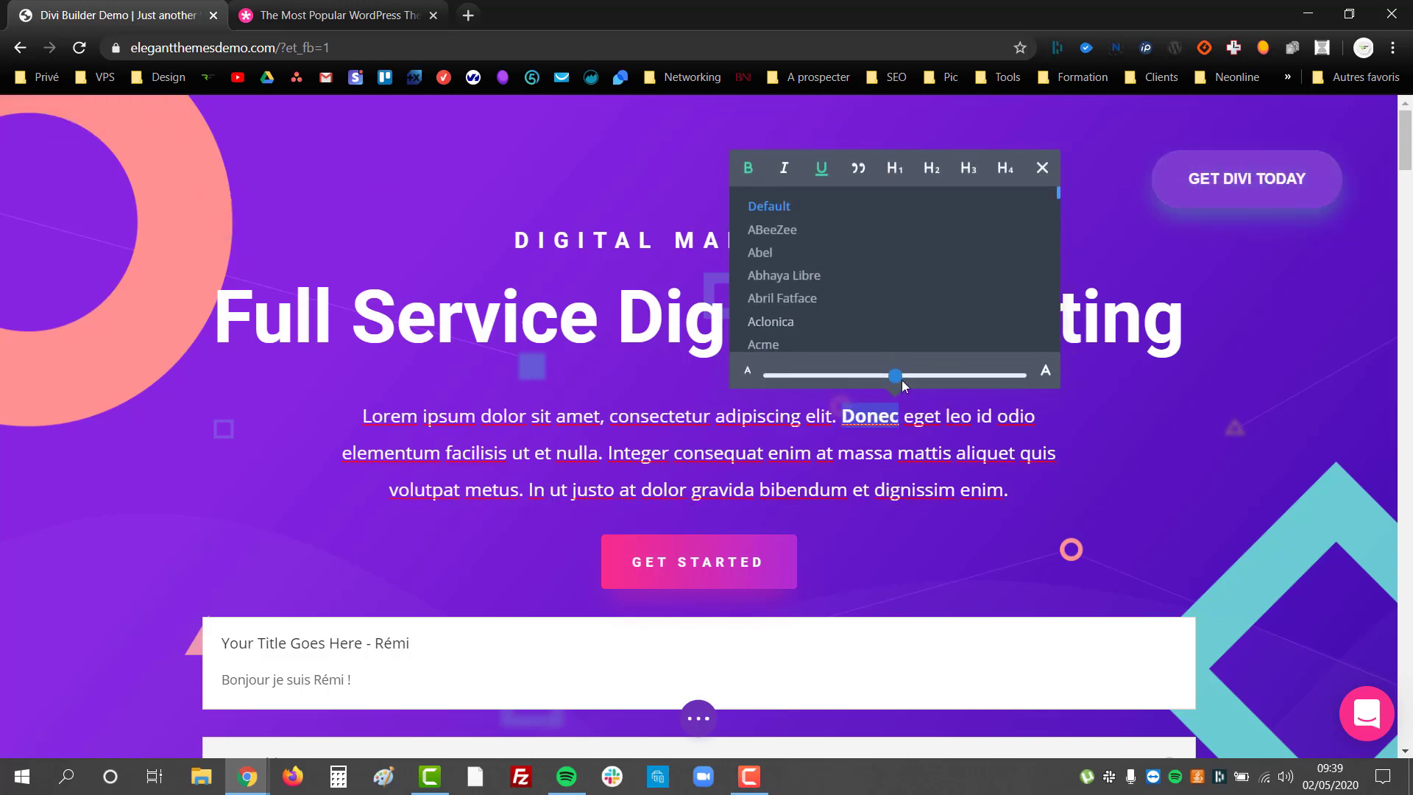
{"action": "left_click_drag", "start_coordinate": [966, 377], "coordinate": [1062, 382]}
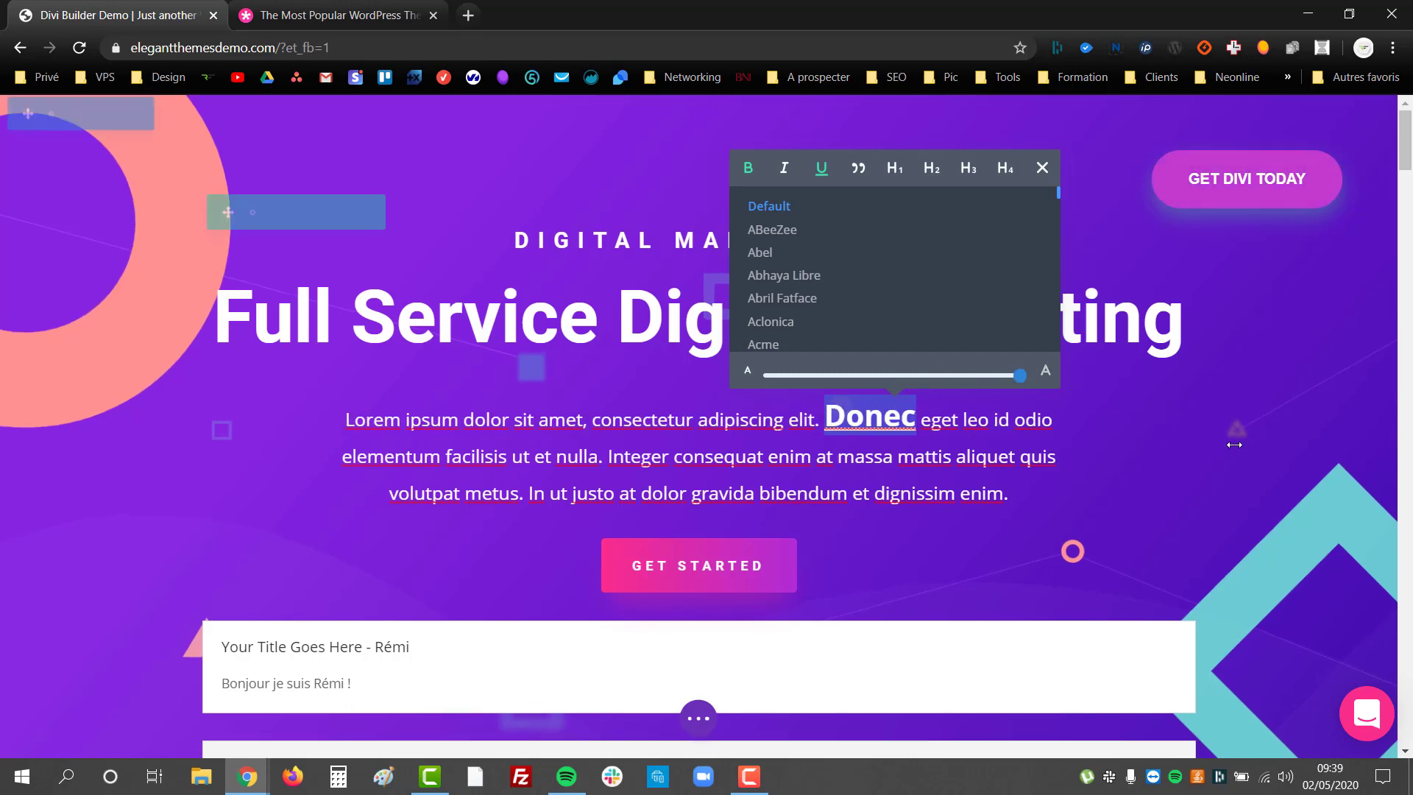
{"action": "left_click", "coordinate": [1275, 461]}
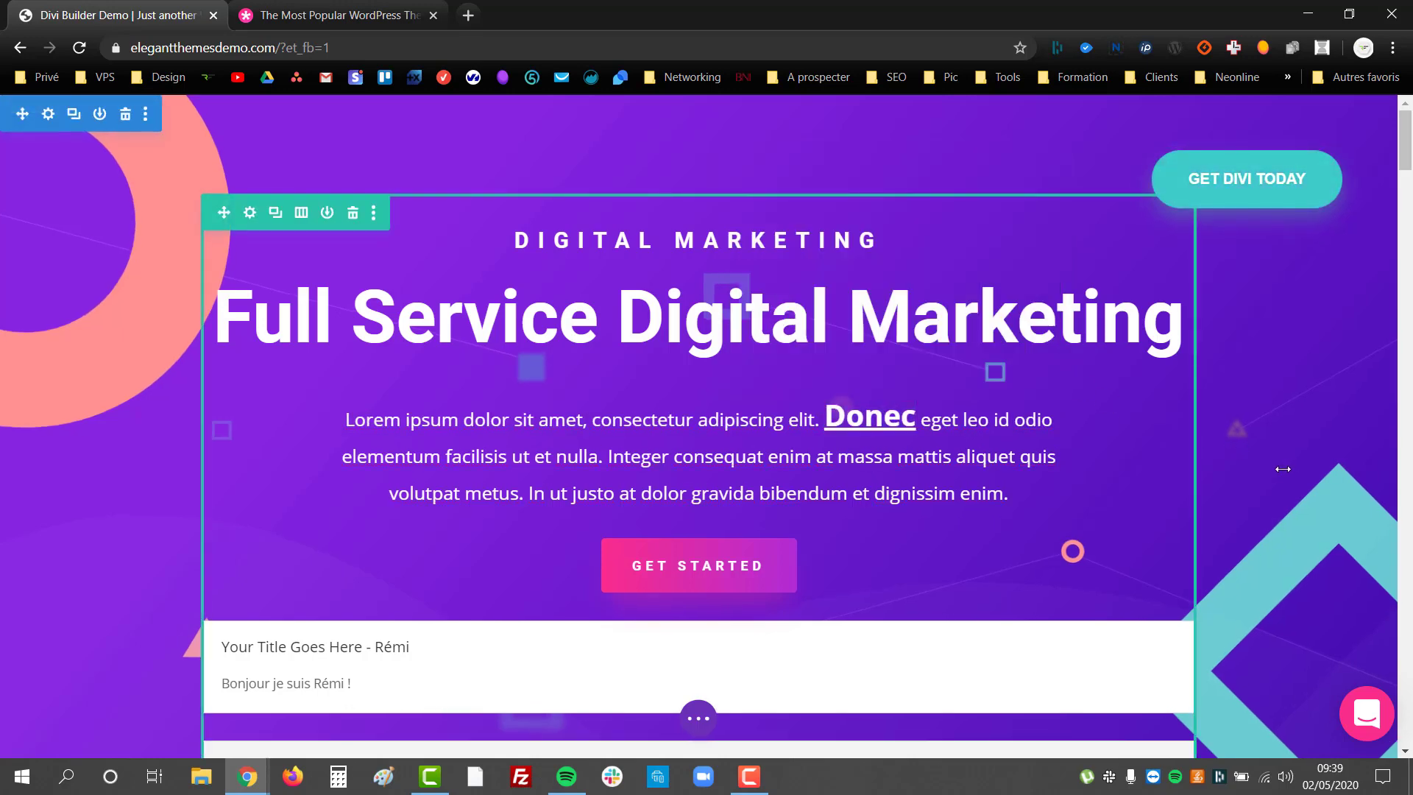
Slightly reduce the spacing at the bottom of the hero section and try narrowing the "Get Started For Free!" text module.
{"action": "scroll", "coordinate": [1277, 470], "scroll_direction": "down", "scroll_amount": 7}
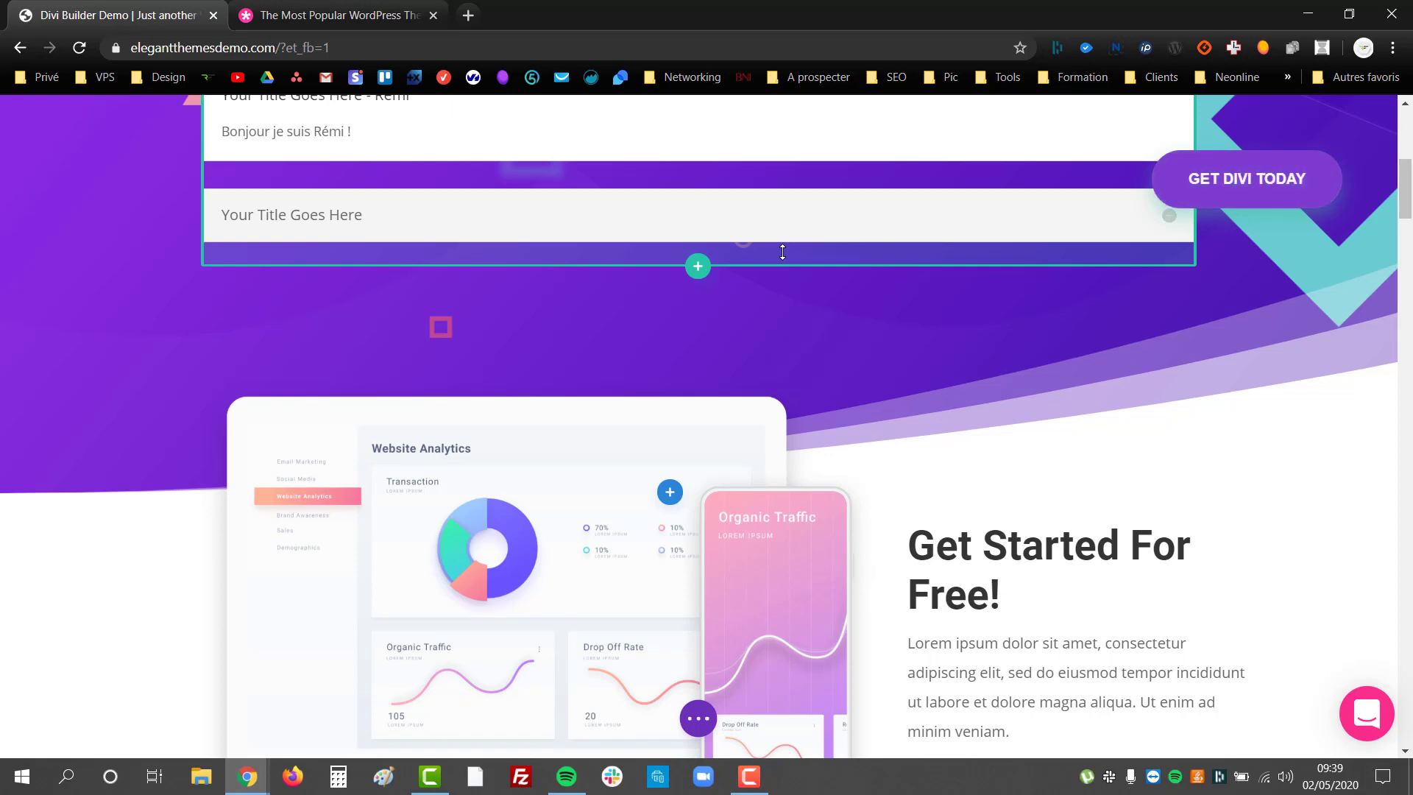
{"action": "mouse_move", "coordinate": [782, 295]}
{"action": "left_mouse_down"}
{"action": "mouse_move", "coordinate": [779, 467]}
{"action": "mouse_move", "coordinate": [808, 285]}
{"action": "left_mouse_up"}
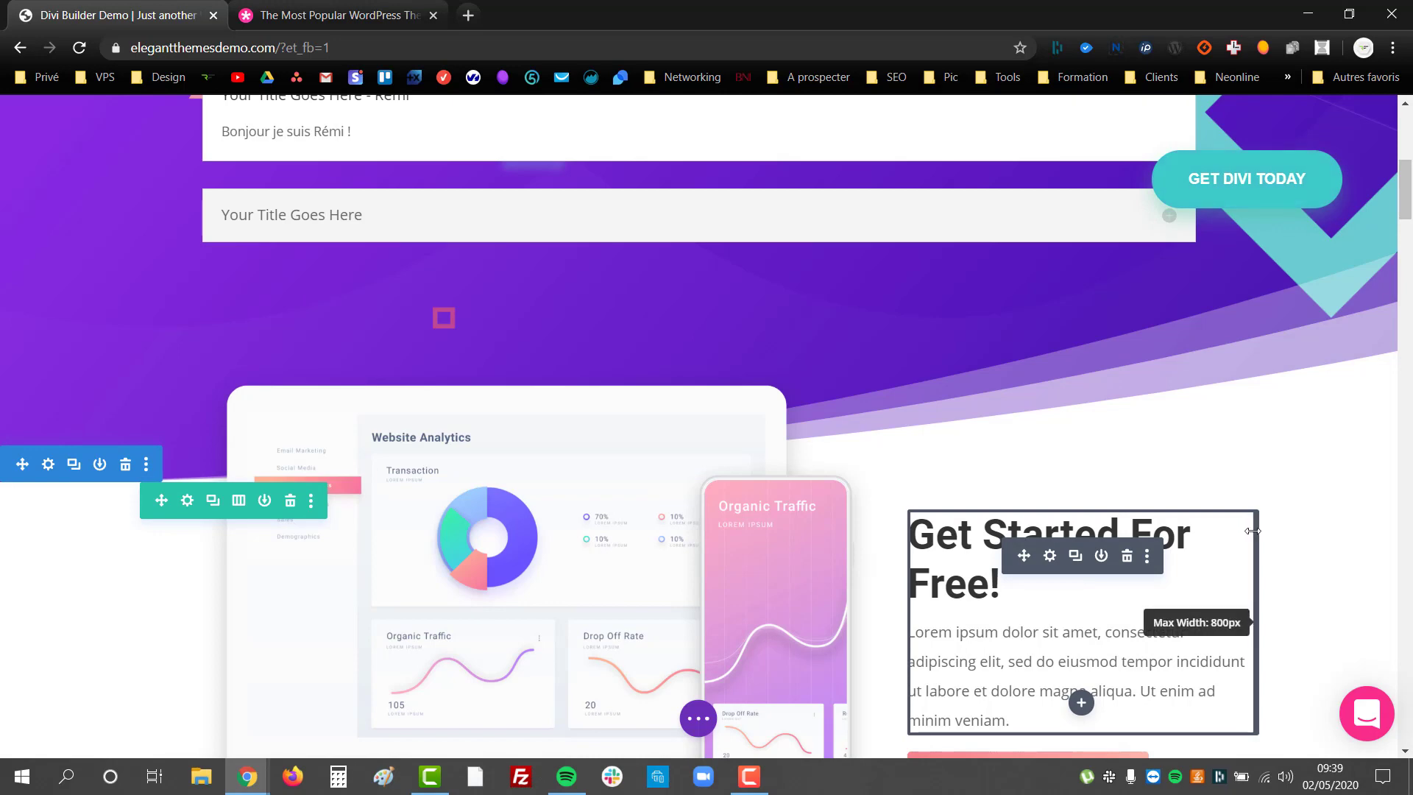
{"action": "left_click_drag", "start_coordinate": [1251, 530], "coordinate": [1162, 538]}
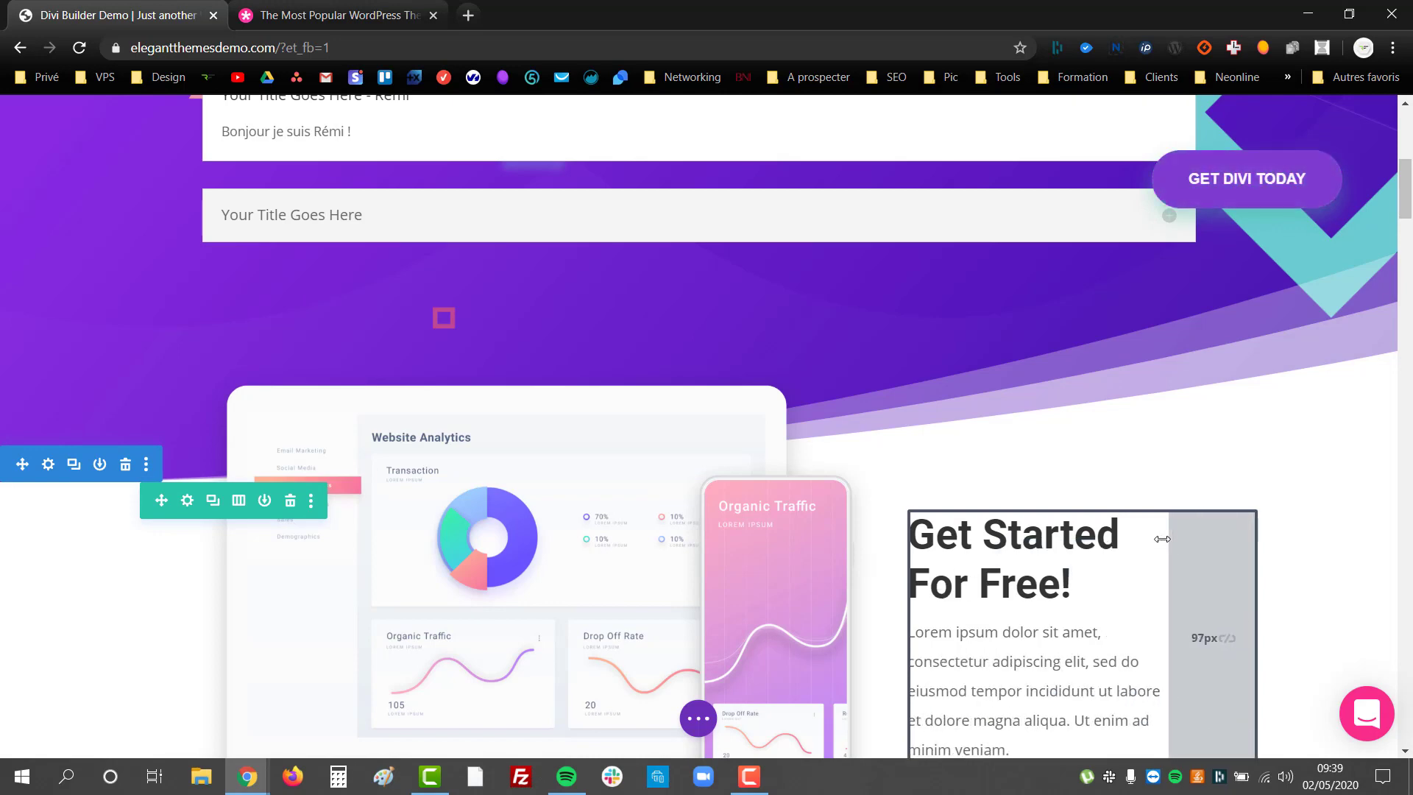
{"action": "left_click_drag", "start_coordinate": [1267, 555], "coordinate": [1305, 559]}
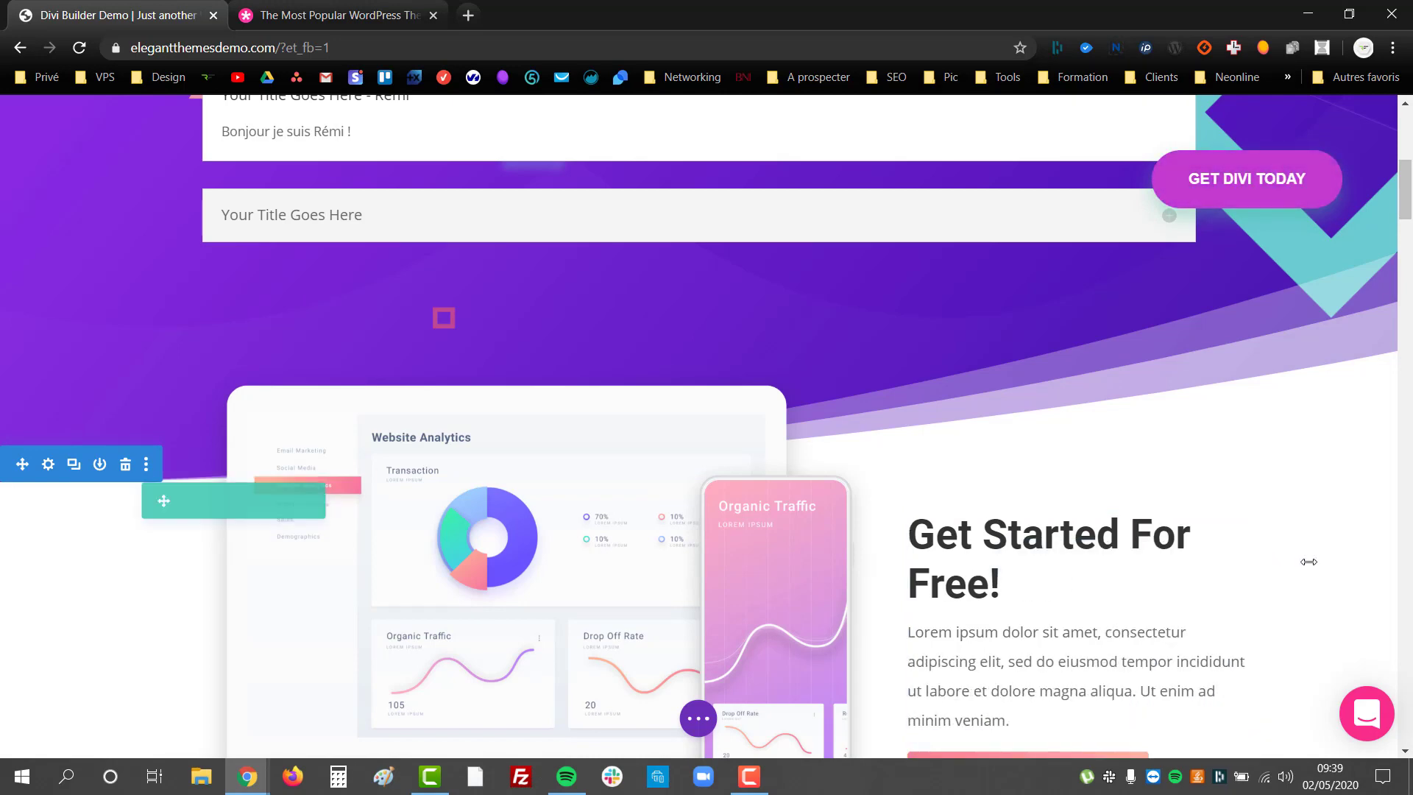
View the hero "Get Started" button's settings, close them, and expand the builder's page-level controls.
{"action": "scroll", "coordinate": [1308, 562], "scroll_direction": "up", "scroll_amount": 7}
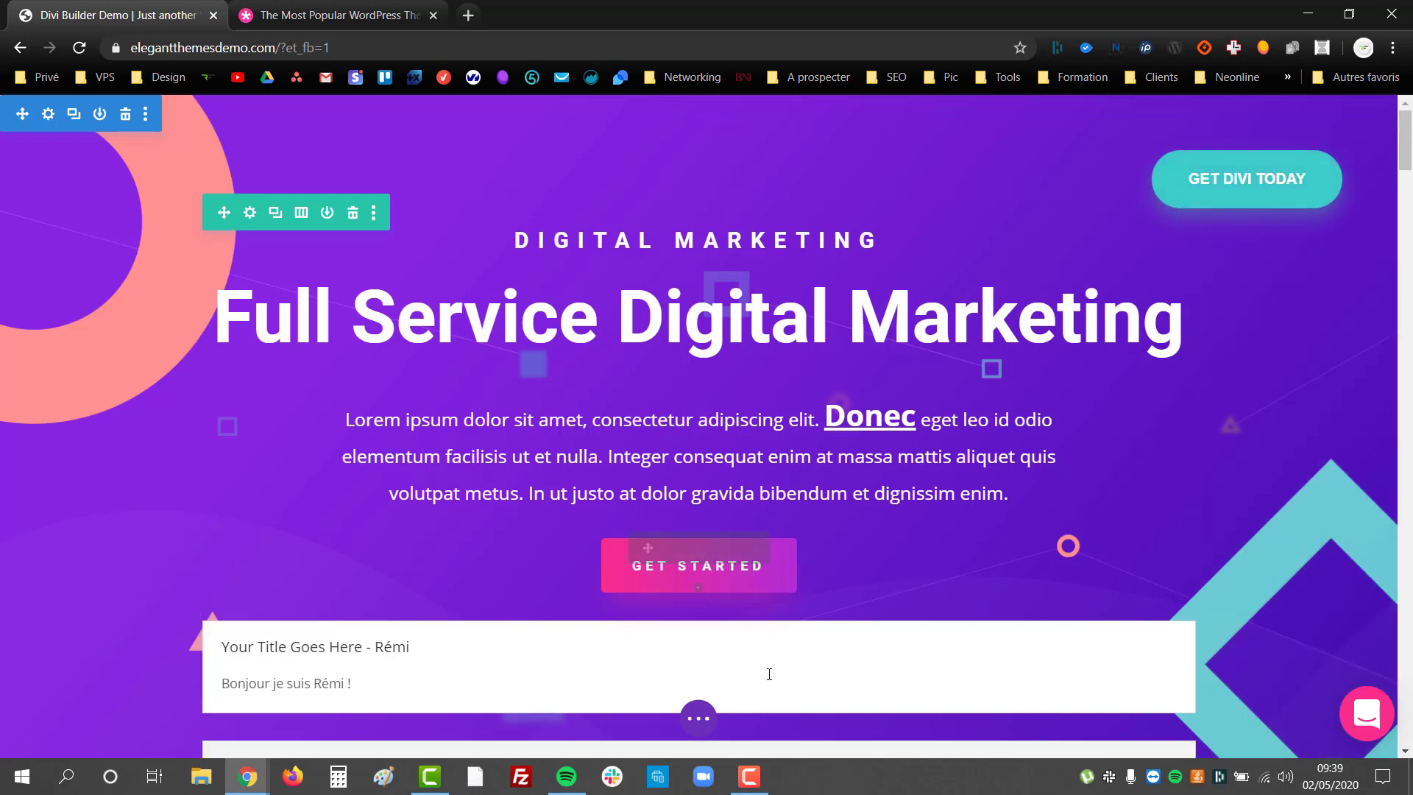
{"action": "left_click", "coordinate": [665, 548]}
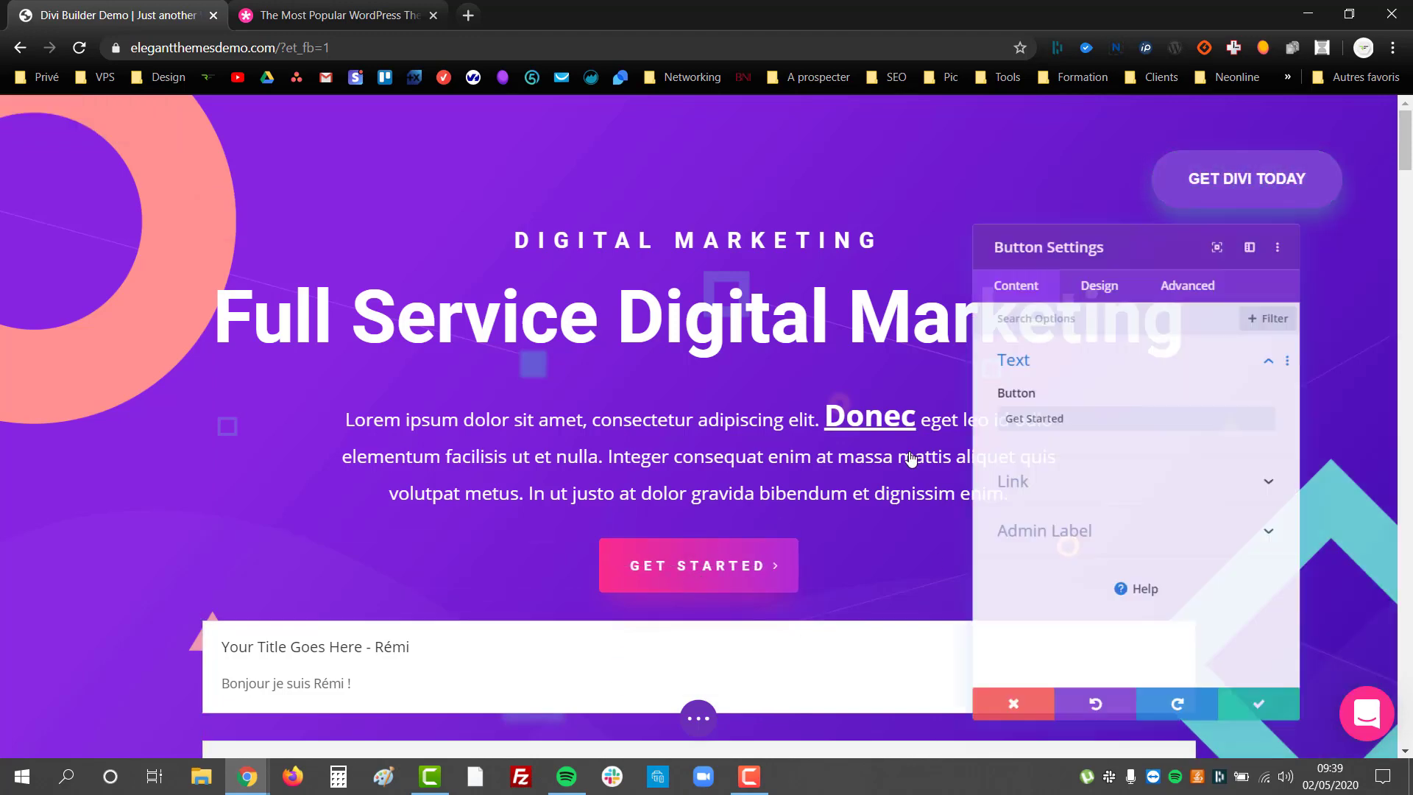
{"action": "left_click", "coordinate": [1183, 725]}
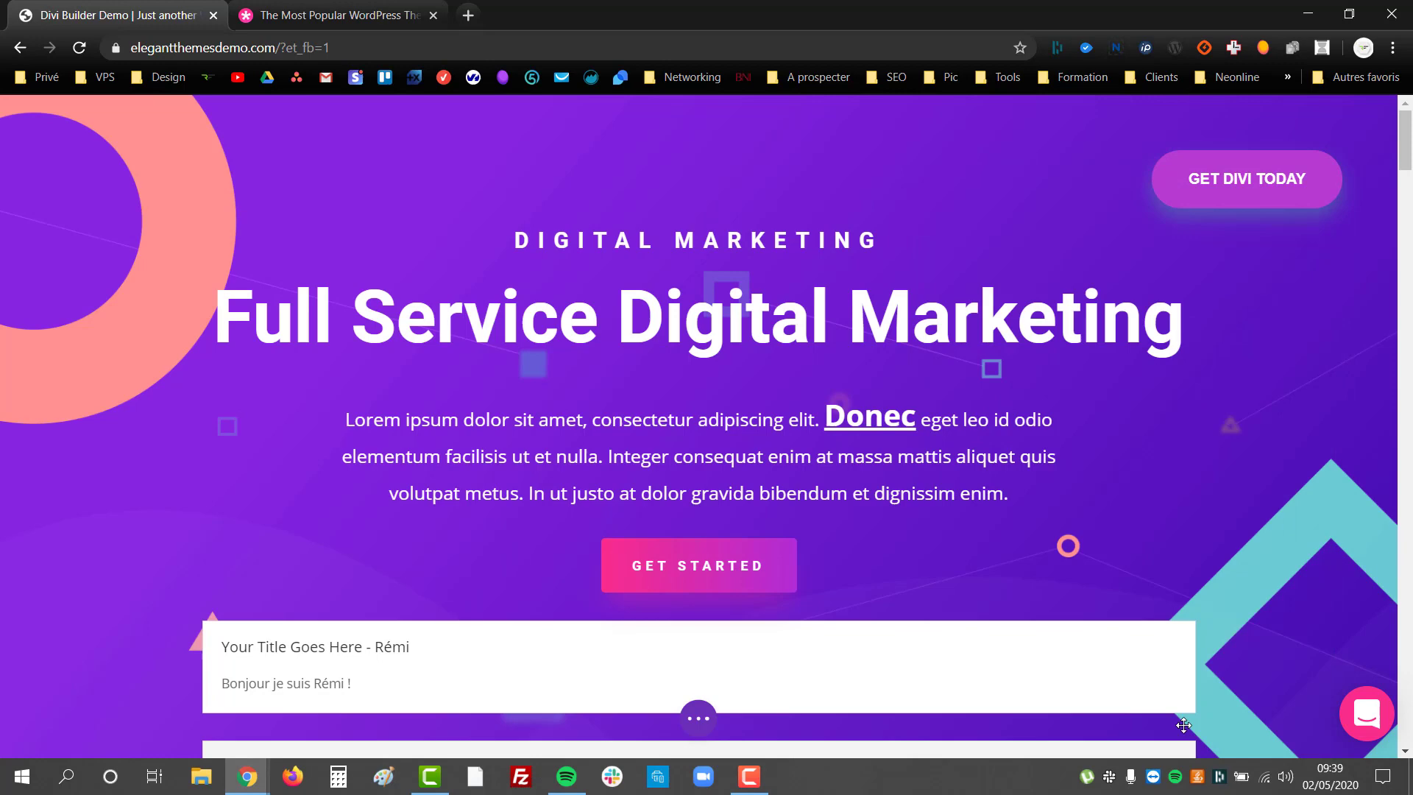
{"action": "left_click", "coordinate": [698, 717]}
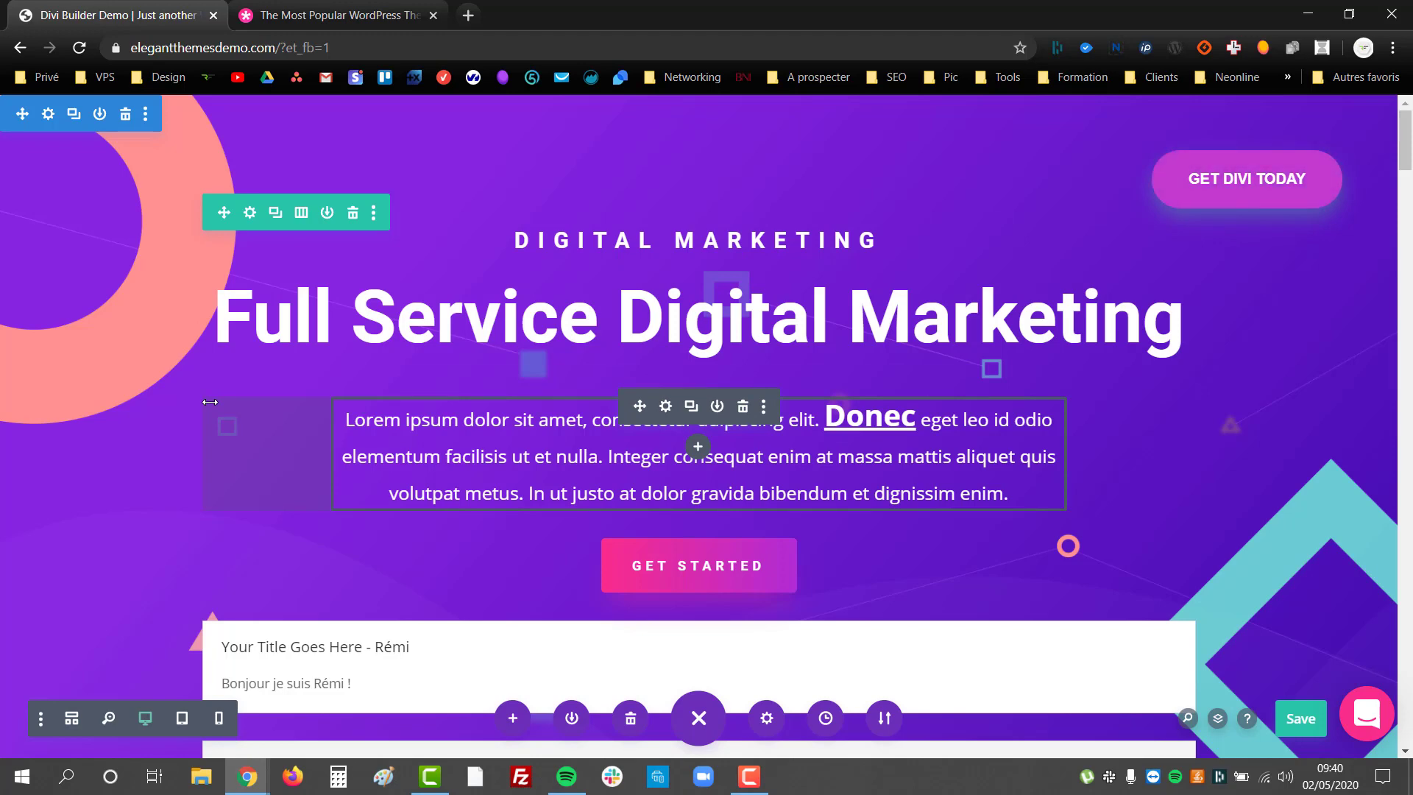
Switch to the Elegant Themes website and examine its home page, from the hero and layout examples through Design and Engage to the sign-up offer.
{"action": "left_click", "coordinate": [365, 7]}
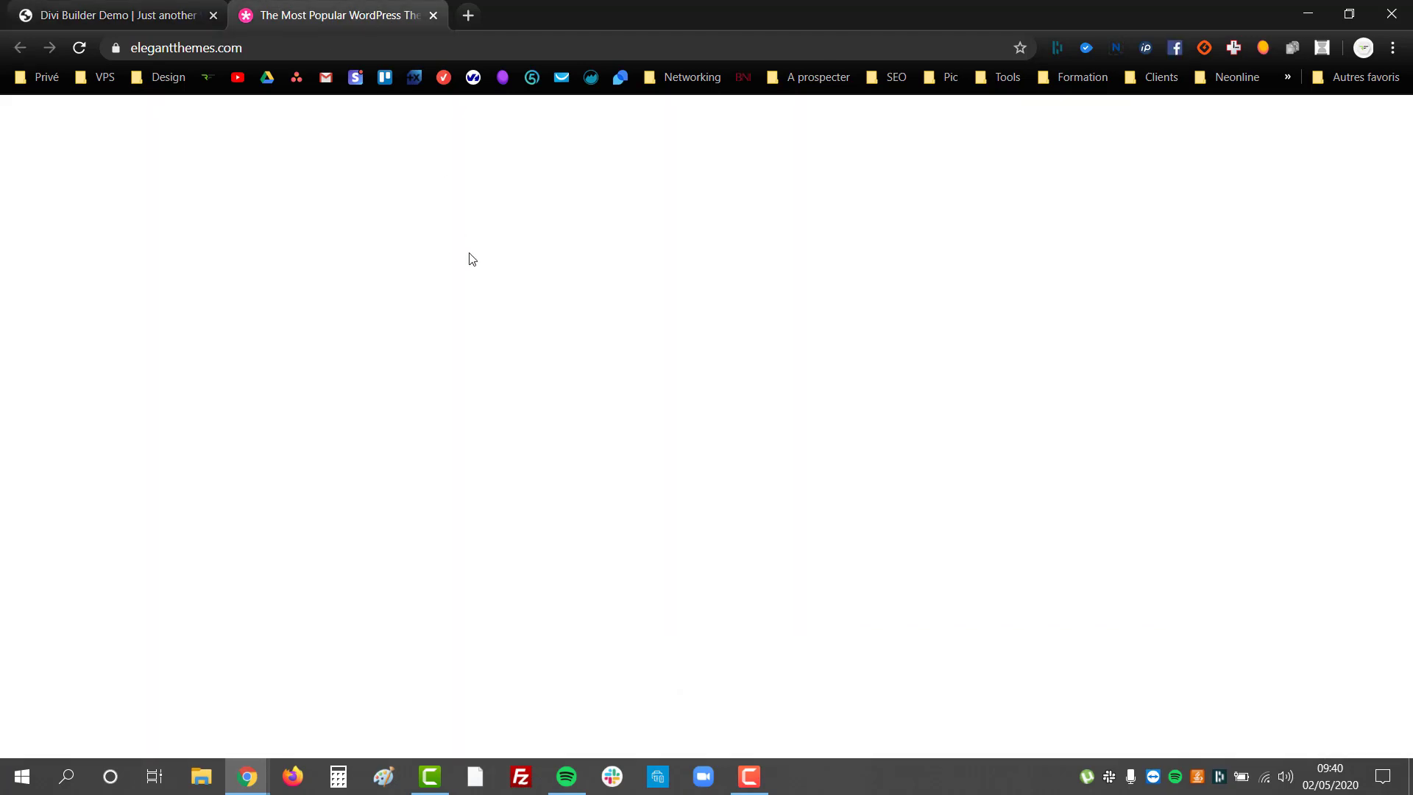
{"action": "scroll", "coordinate": [599, 388], "scroll_direction": "up", "scroll_amount": 5}
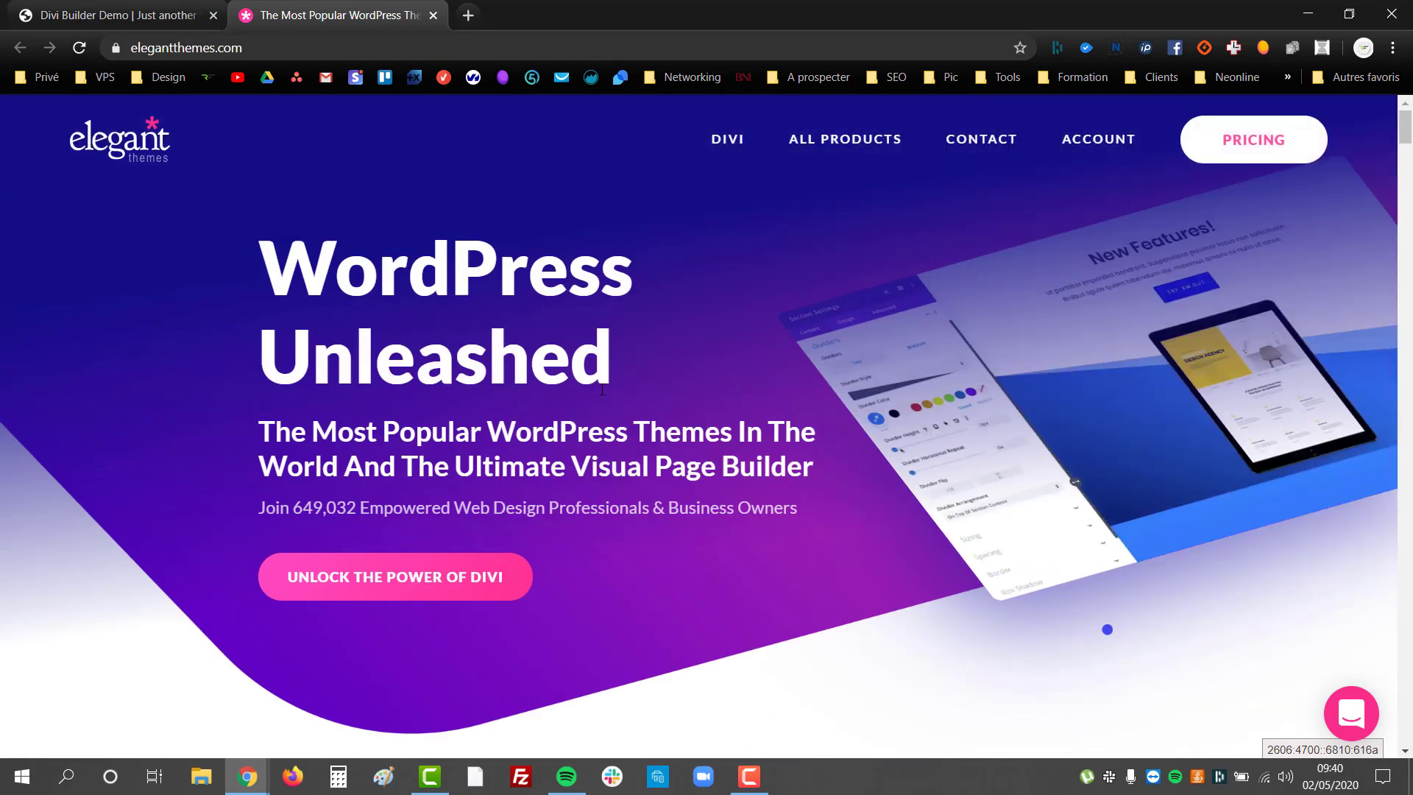
{"action": "scroll", "coordinate": [602, 390], "scroll_direction": "down", "scroll_amount": 20}
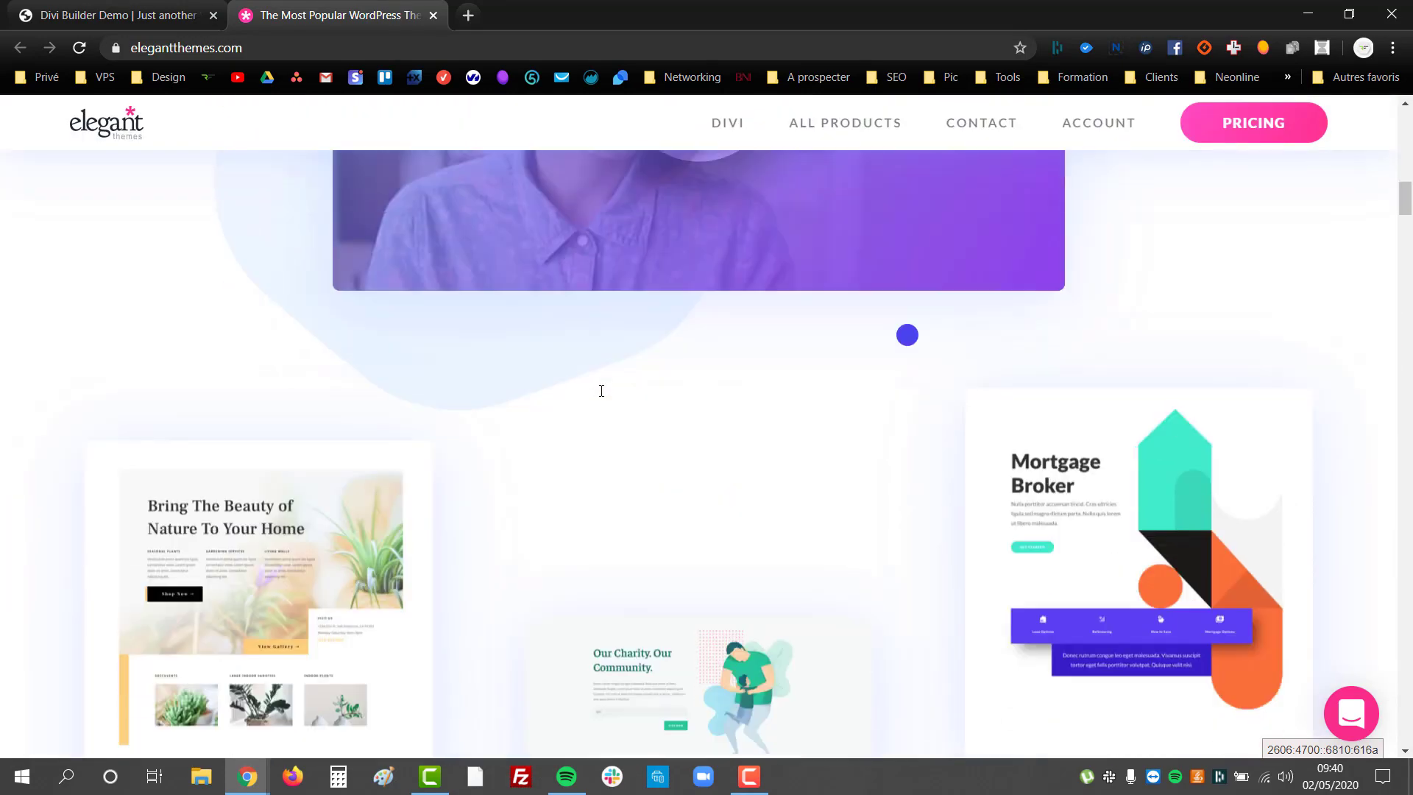
{"action": "scroll", "coordinate": [601, 390], "scroll_direction": "down", "scroll_amount": 15}
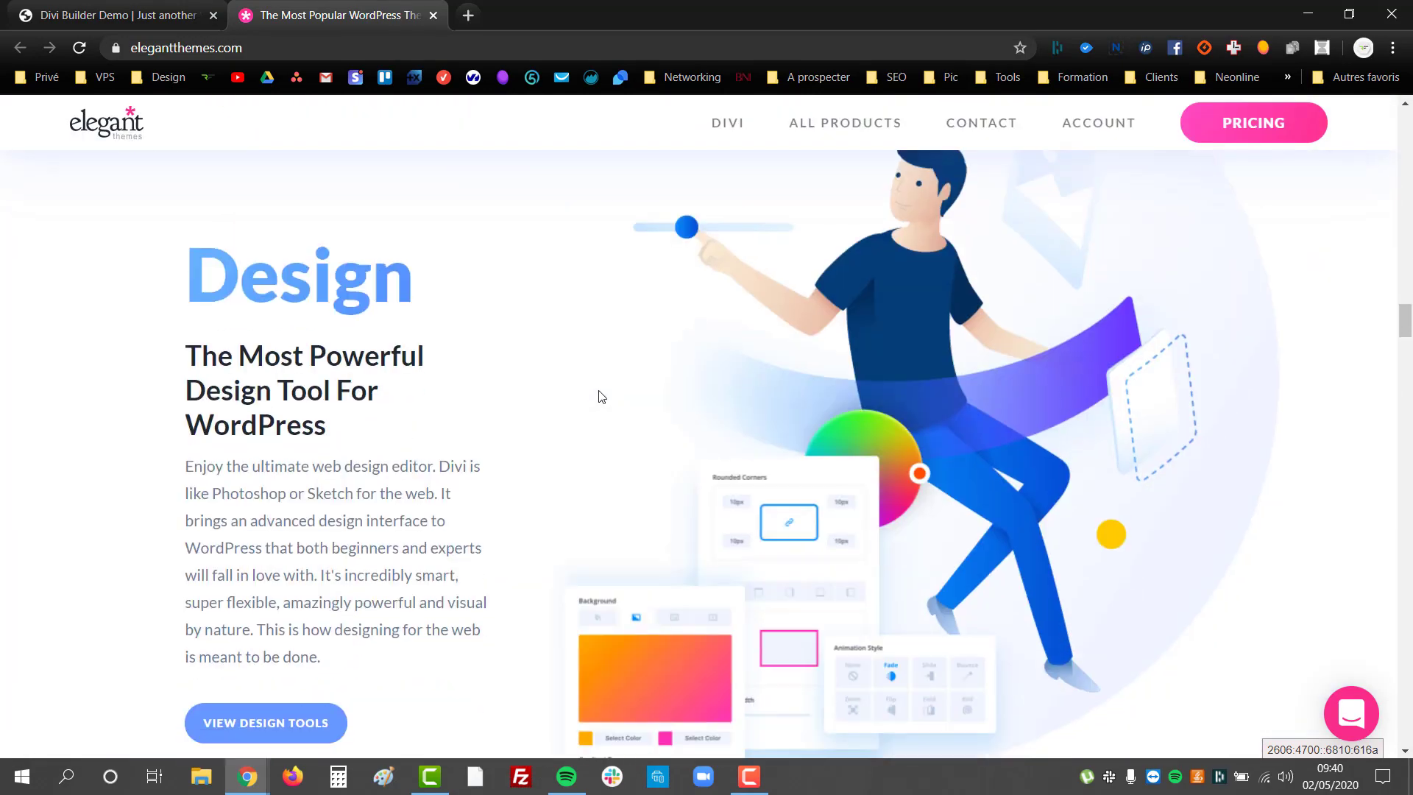
{"action": "scroll", "coordinate": [602, 396], "scroll_direction": "down", "scroll_amount": 15}
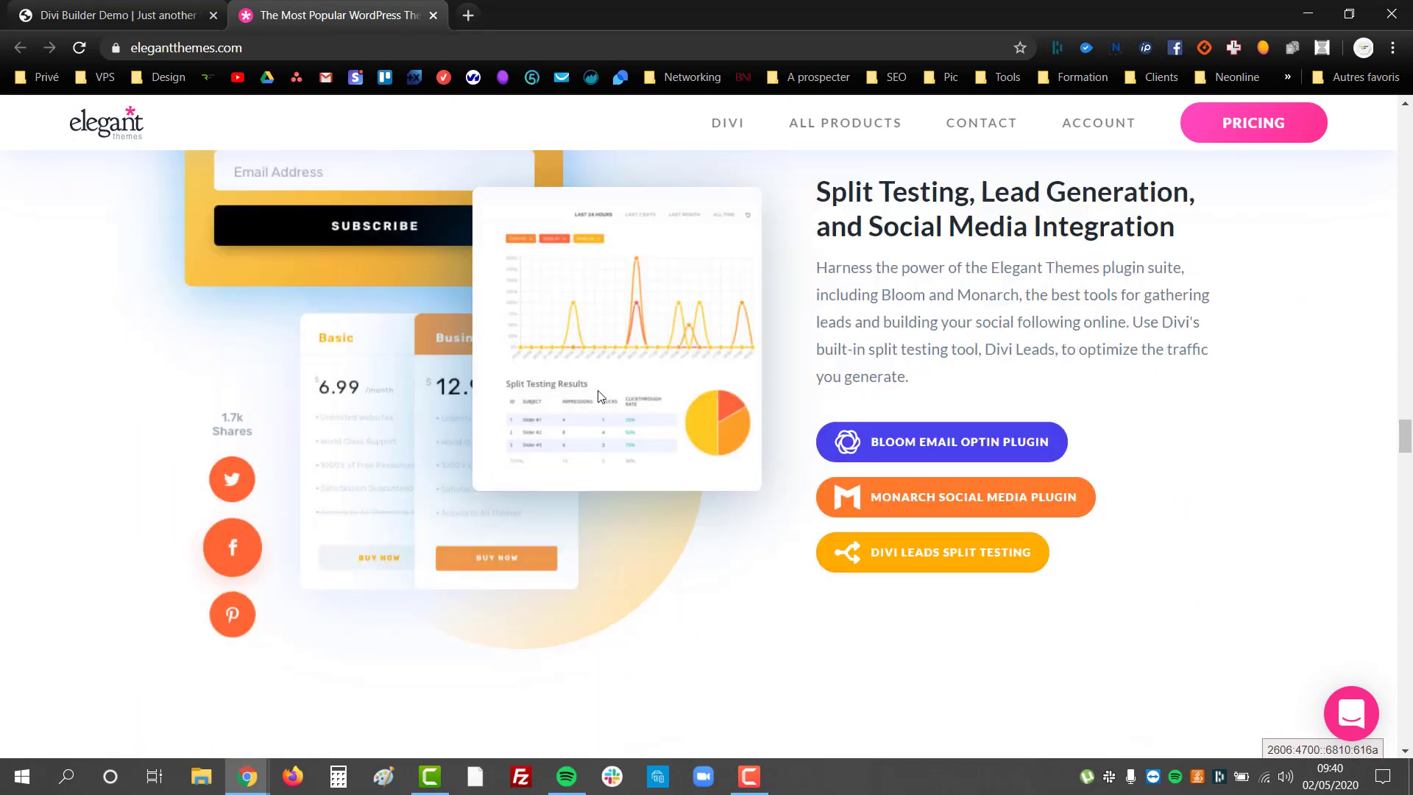
{"action": "scroll", "coordinate": [602, 397], "scroll_direction": "down", "scroll_amount": 15}
{"action": "scroll", "coordinate": [601, 396], "scroll_direction": "up", "scroll_amount": 7}
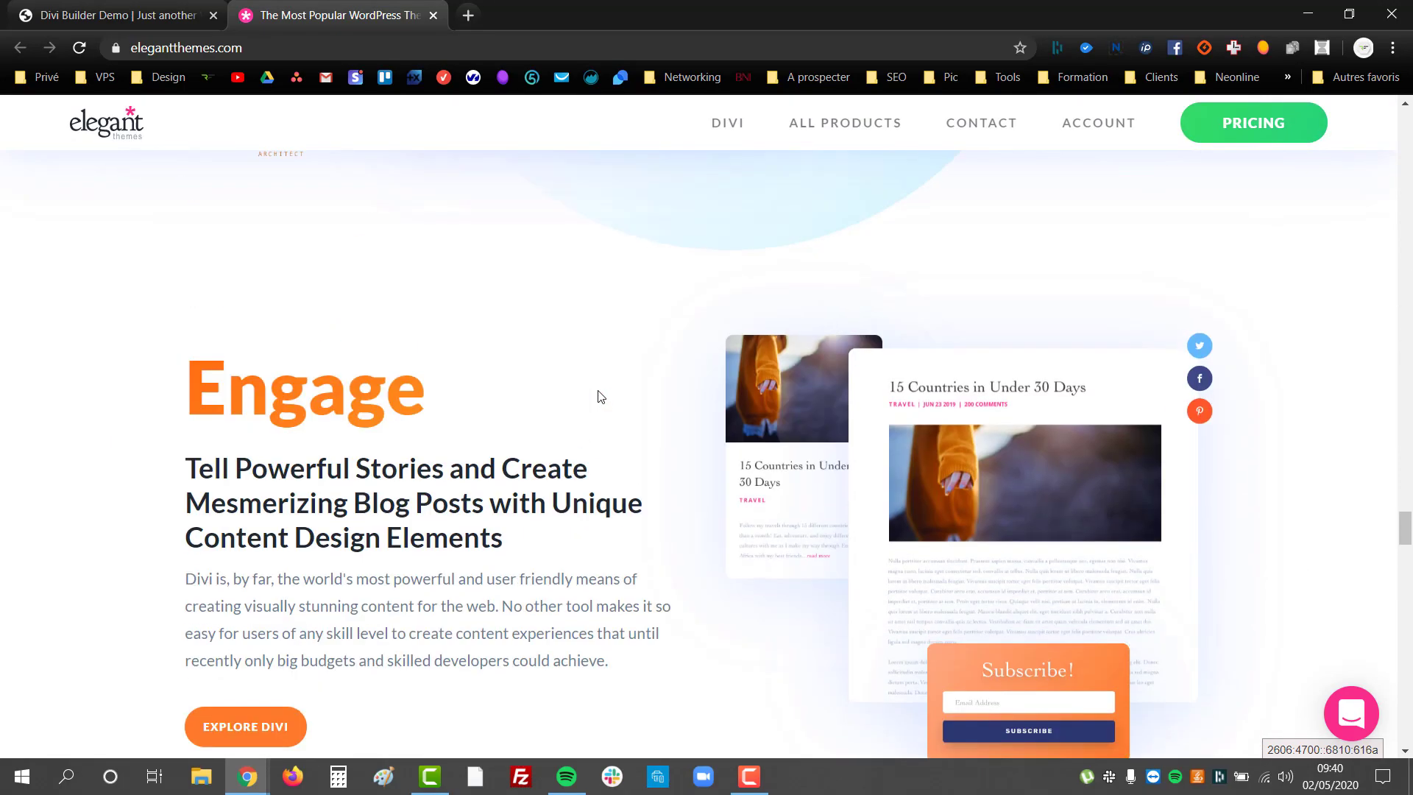
{"action": "scroll", "coordinate": [602, 397], "scroll_direction": "down", "scroll_amount": 20}
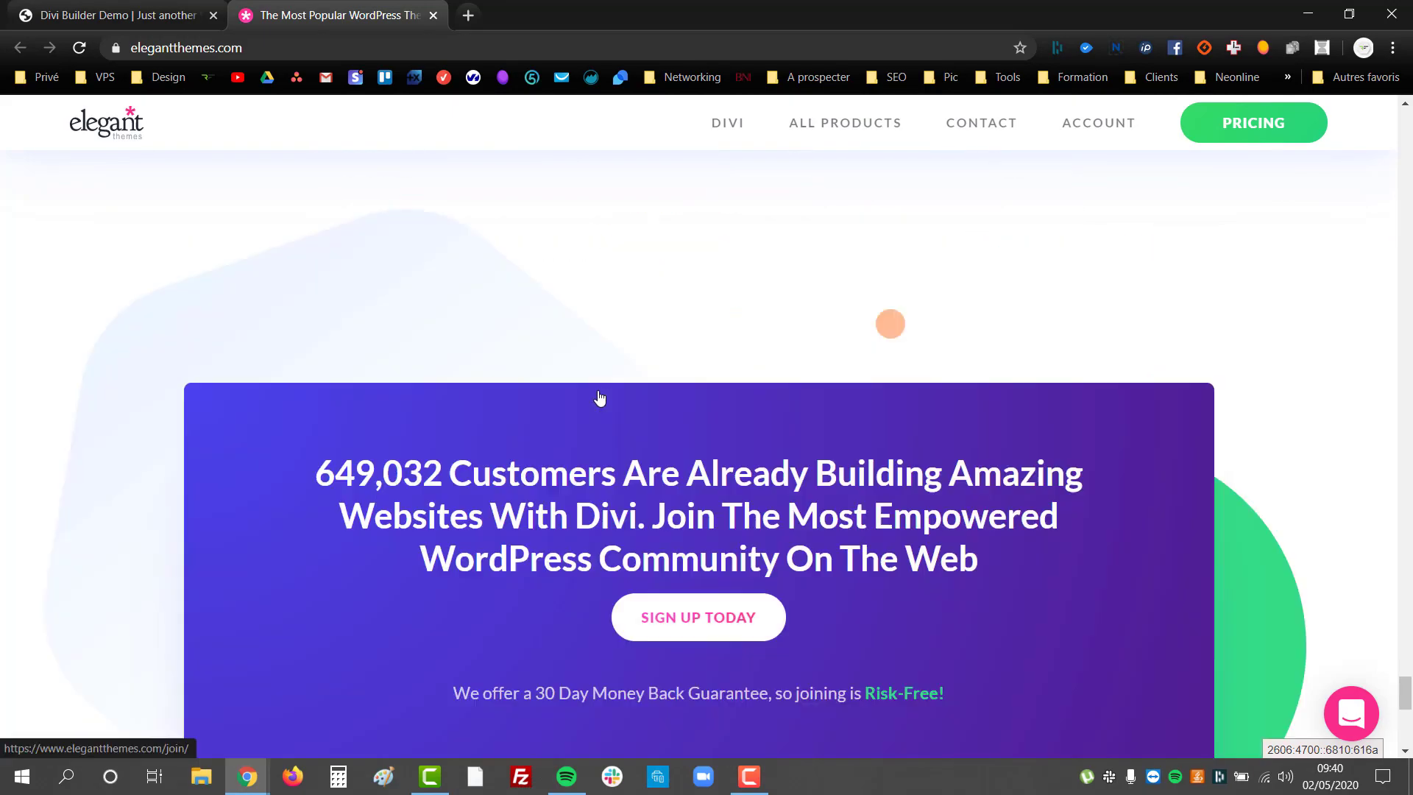
{"action": "scroll", "coordinate": [600, 397], "scroll_direction": "down", "scroll_amount": 8}
{"action": "scroll", "coordinate": [600, 397], "scroll_direction": "up", "scroll_amount": 12}
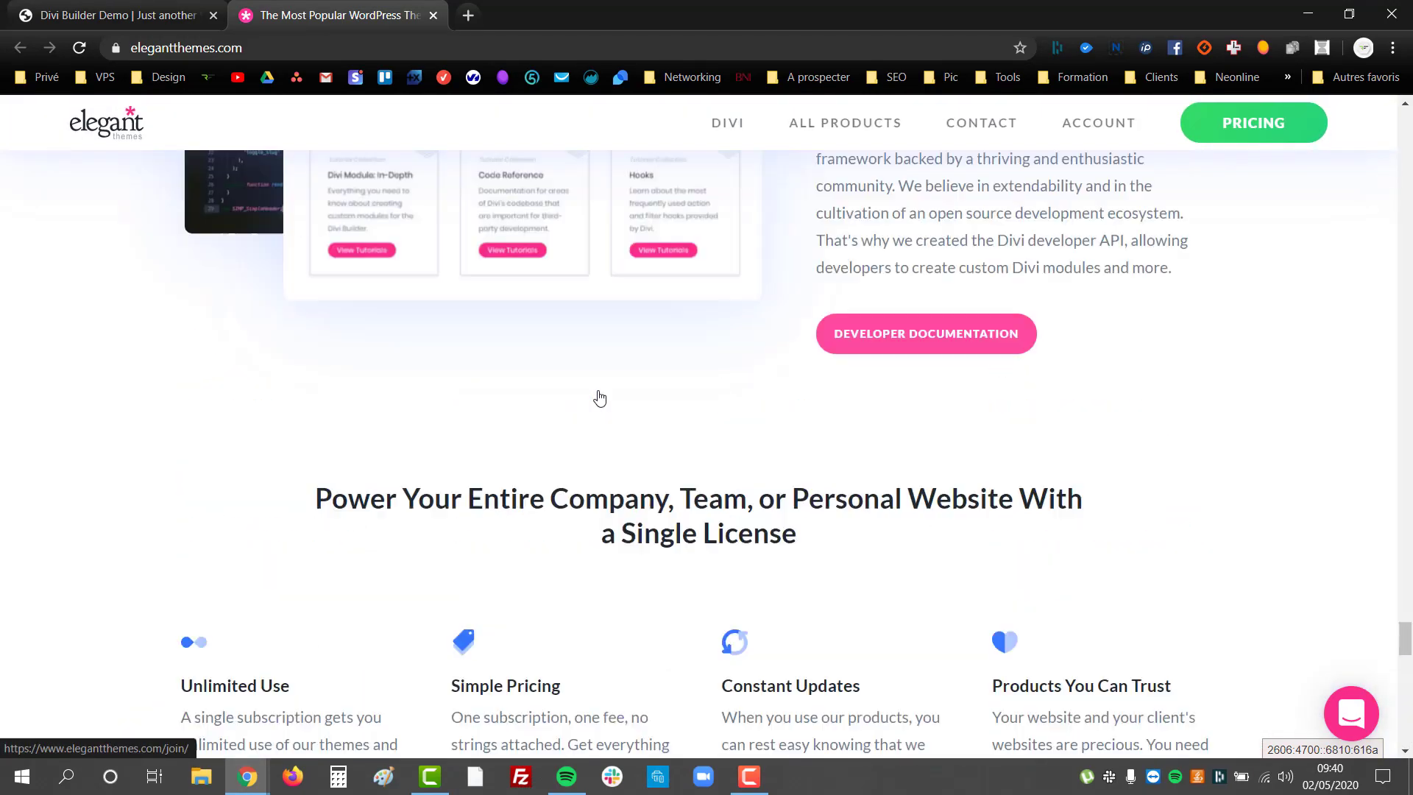
Open the Elegant Themes pricing page with its Yearly Access and Lifetime Access plans.
{"action": "scroll", "coordinate": [600, 398], "scroll_direction": "up", "scroll_amount": 6}
{"action": "scroll", "coordinate": [600, 398], "scroll_direction": "up", "scroll_amount": 20}
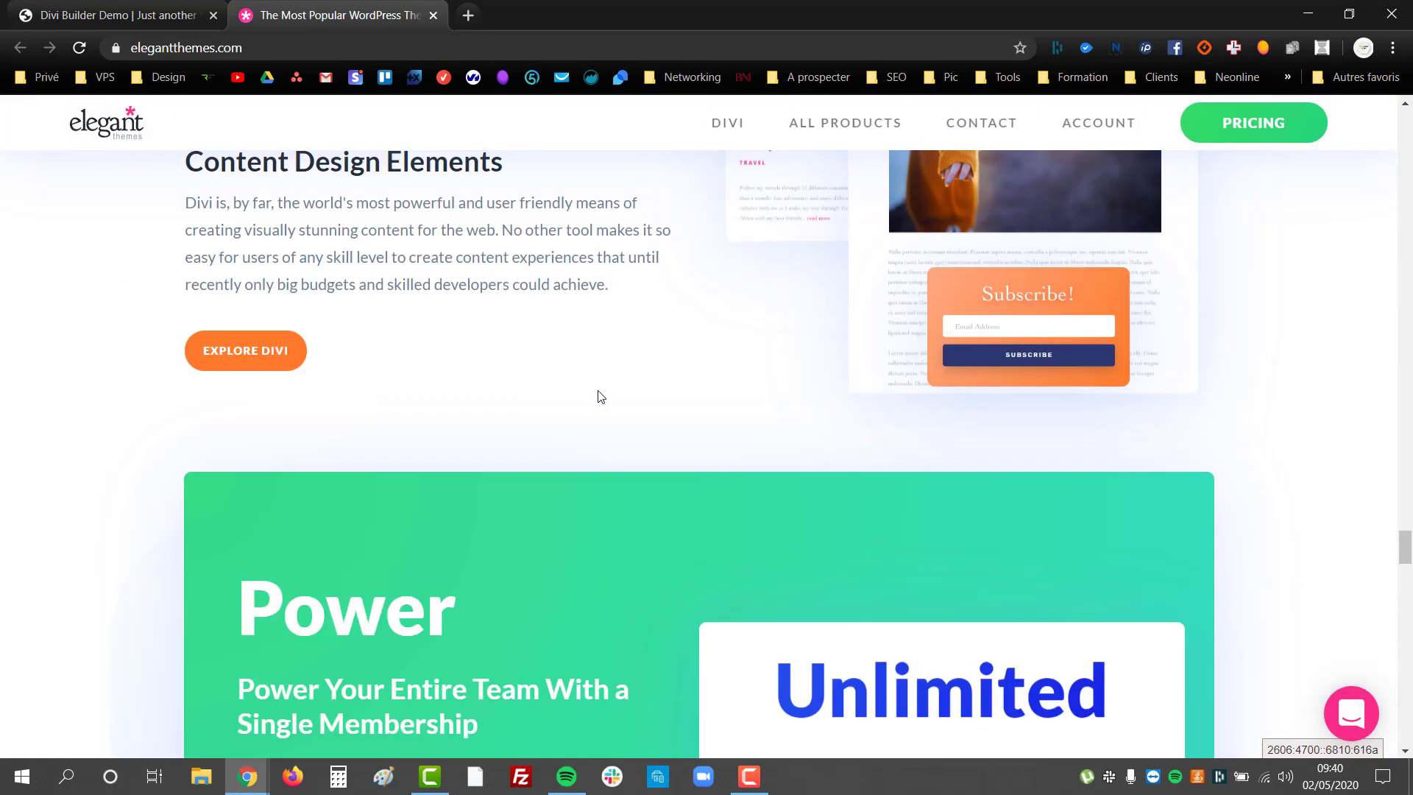
{"action": "scroll", "coordinate": [597, 396], "scroll_direction": "up", "scroll_amount": 5}
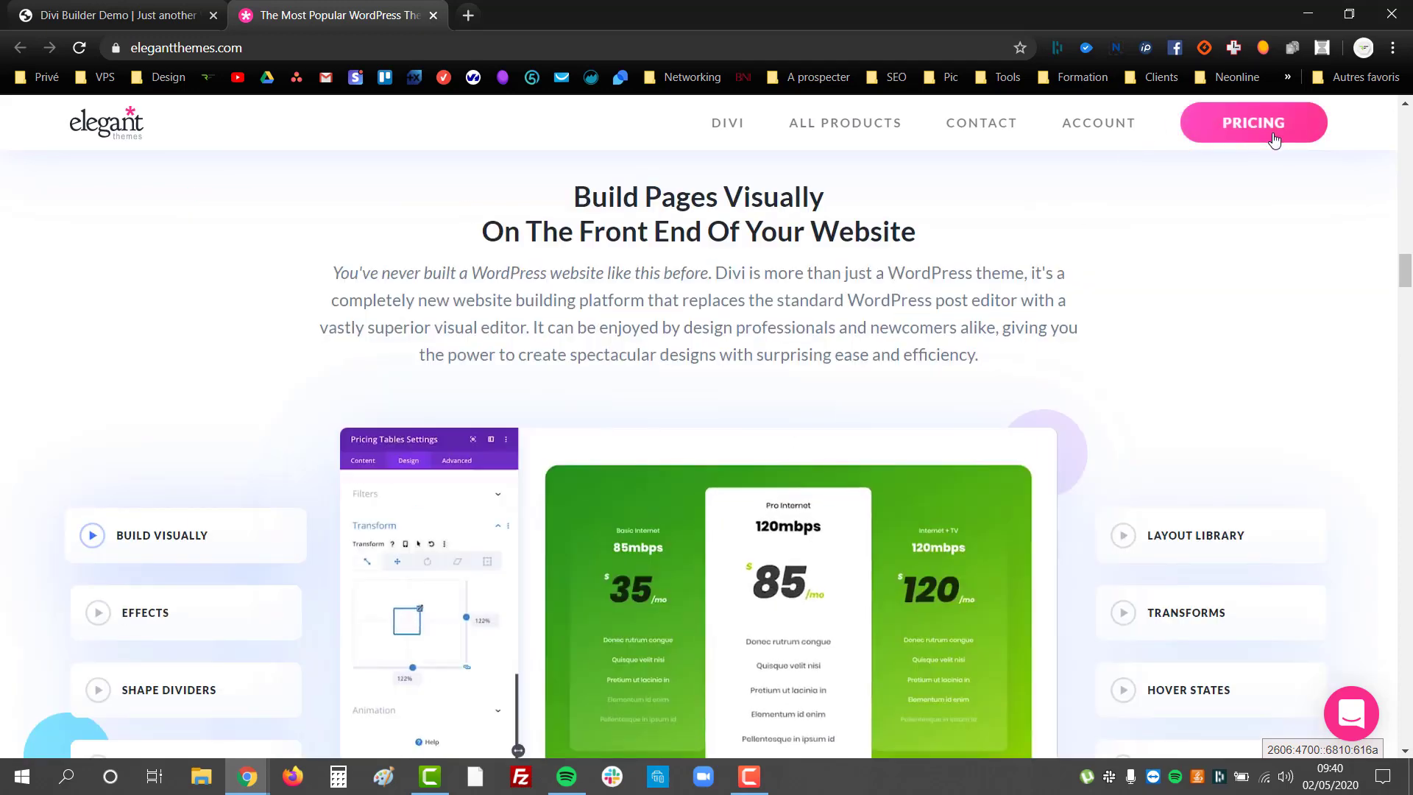
{"action": "left_click", "coordinate": [1243, 122]}
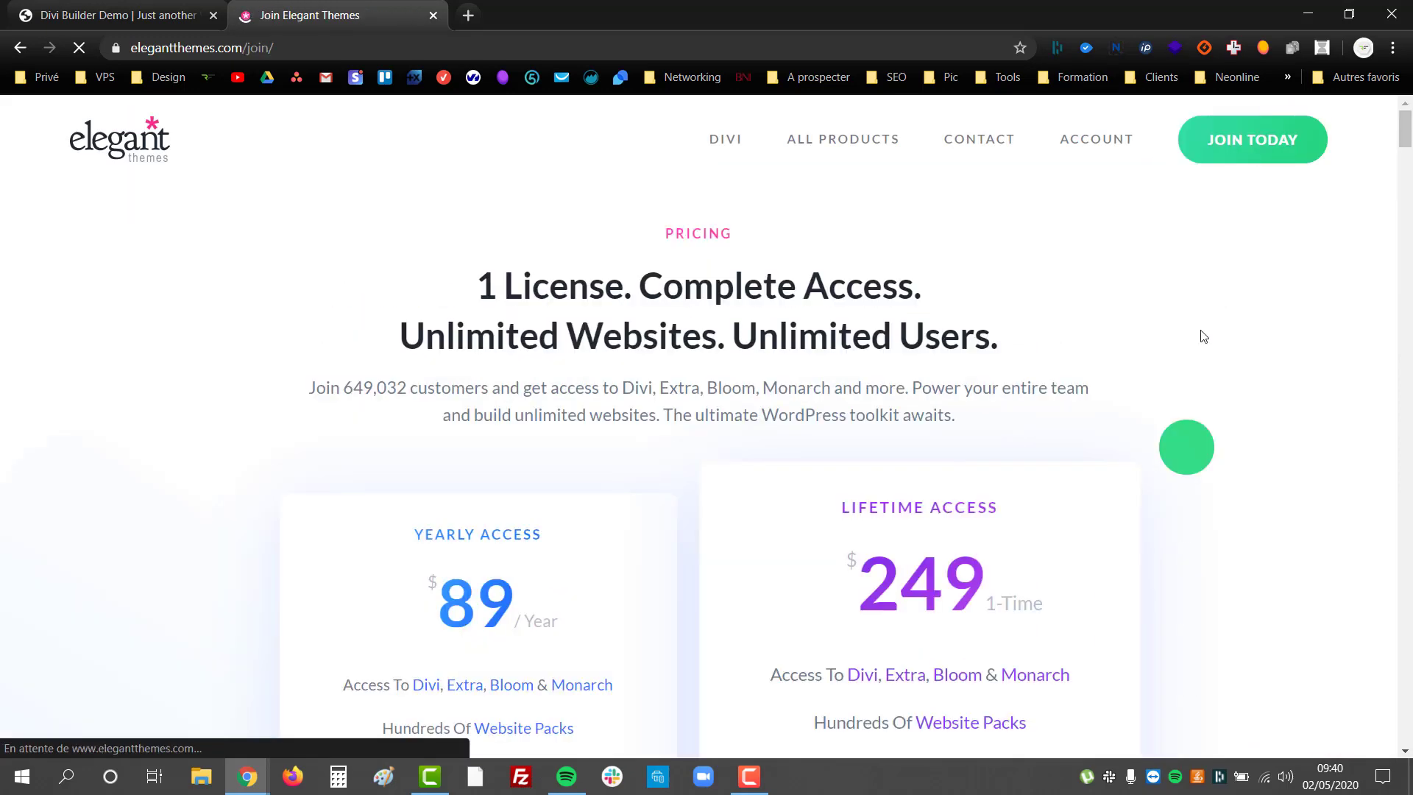
{"action": "scroll", "coordinate": [1151, 379], "scroll_direction": "down", "scroll_amount": 3}
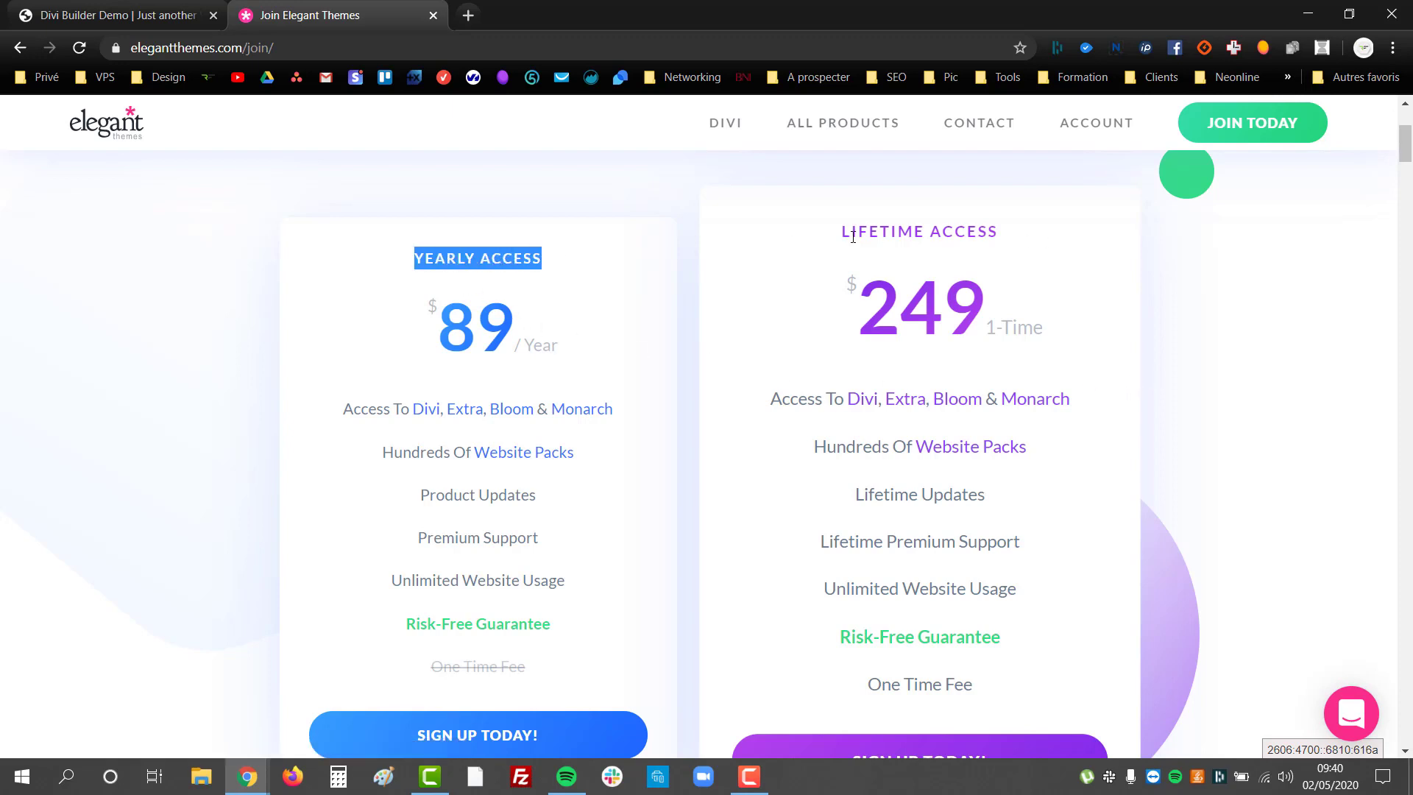
Compare the Yearly Access and Lifetime Access plans by highlighting the lifetime plan's name and each plan's price and billing term.
{"action": "left_click_drag", "start_coordinate": [843, 231], "coordinate": [1006, 237]}
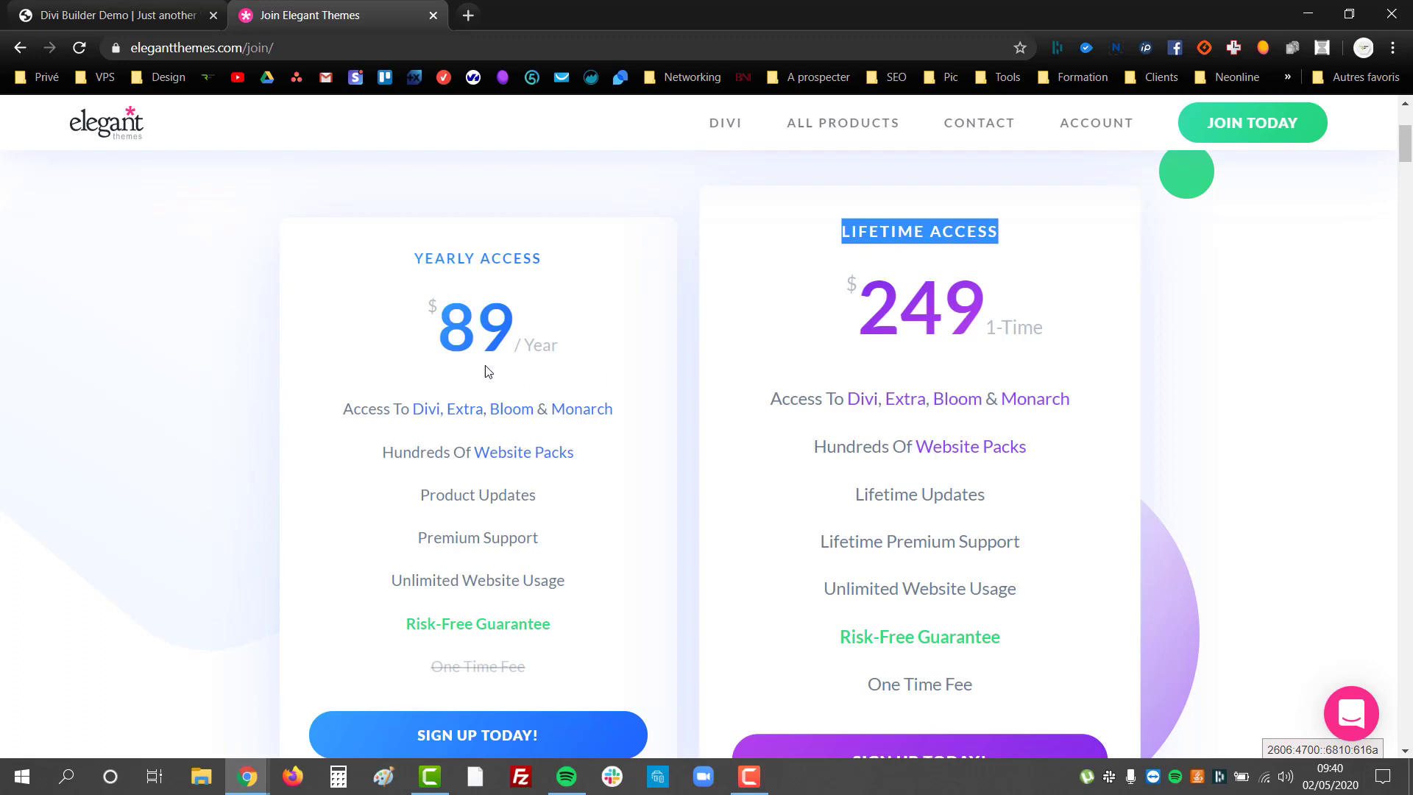
{"action": "left_click_drag", "start_coordinate": [422, 312], "coordinate": [559, 342]}
{"action": "left_click", "coordinate": [597, 352]}
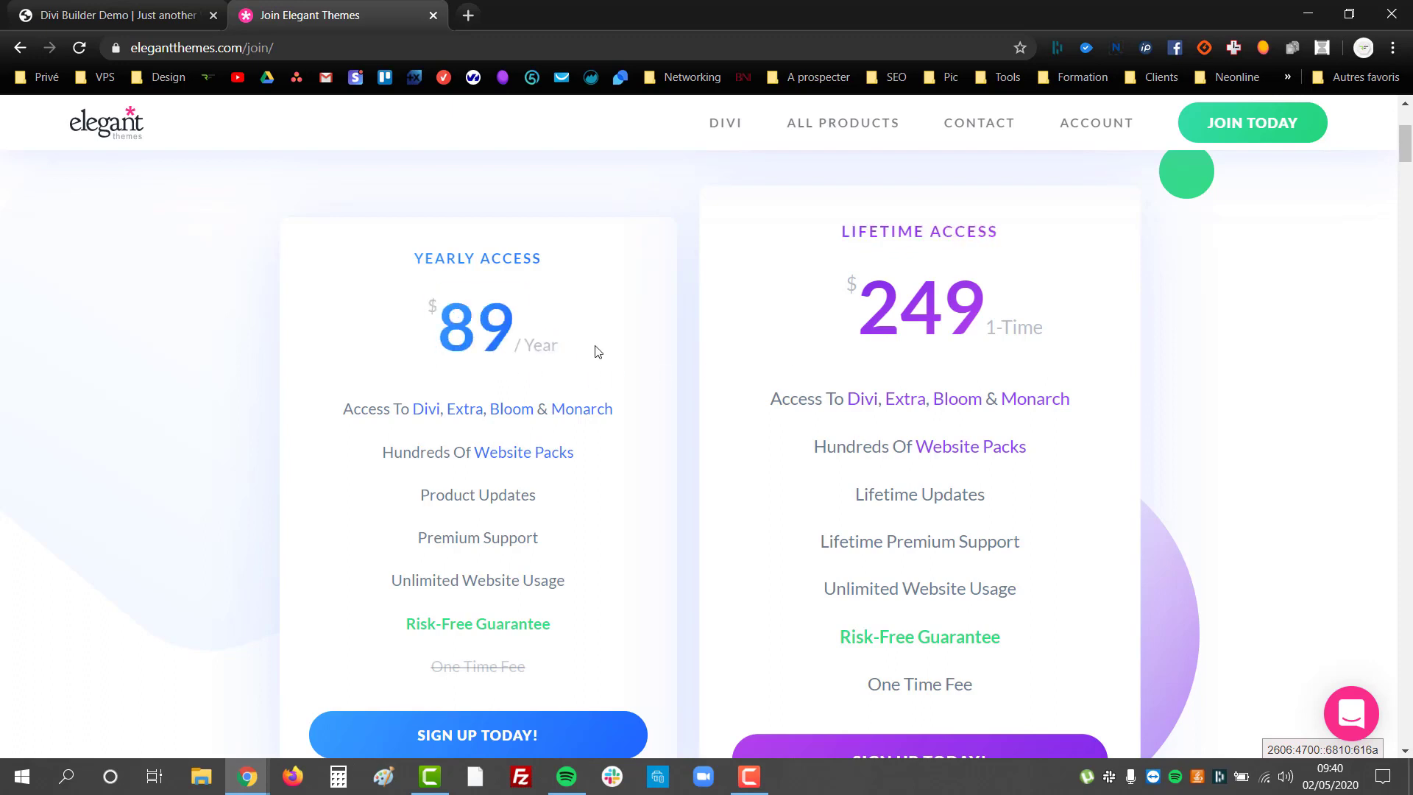
{"action": "mouse_move", "coordinate": [530, 659]}
{"action": "left_click_drag", "start_coordinate": [839, 289], "coordinate": [1049, 336]}
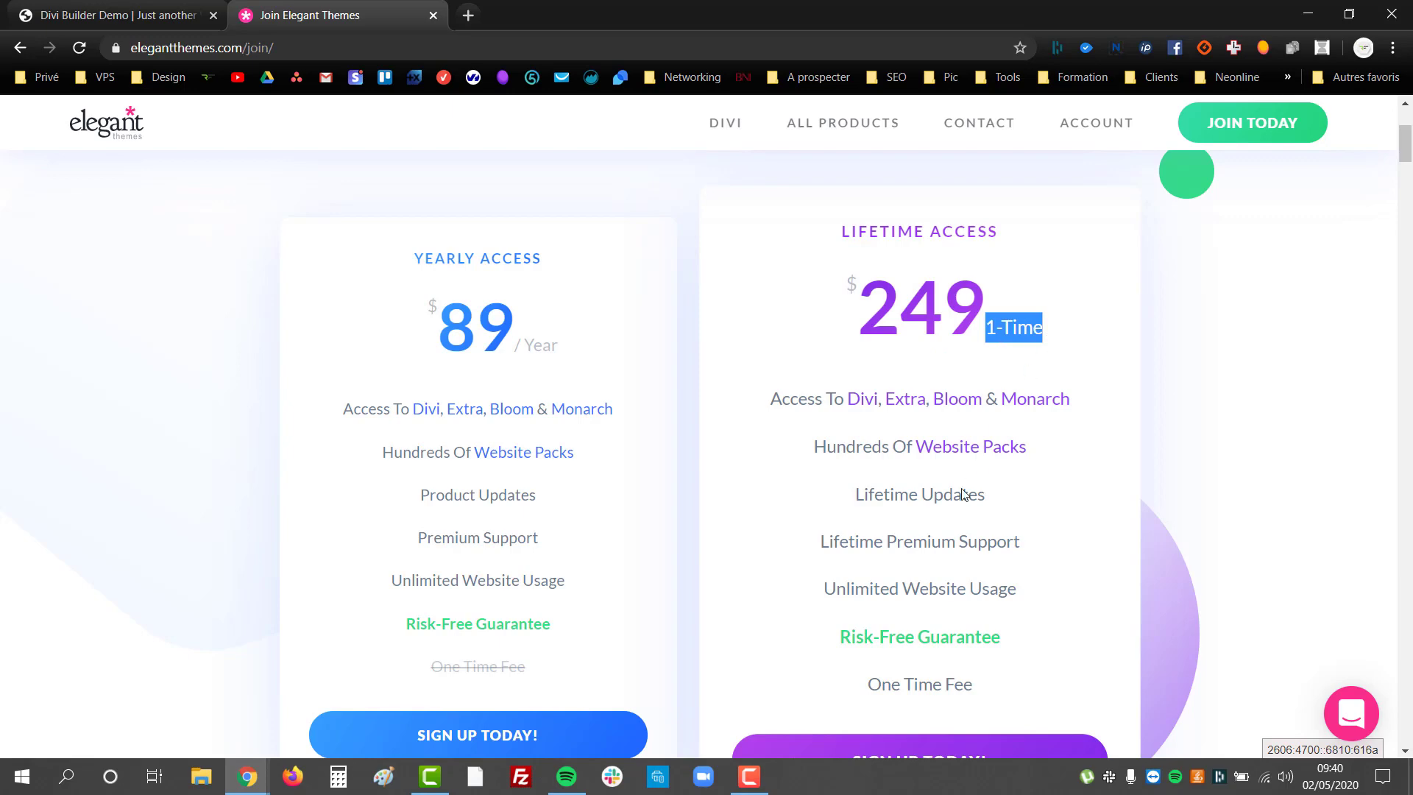
Highlight Unlimited Website Usage in both plans and read its explanation, then review the remaining Lifetime Access benefits down to the sign-up options.
{"action": "mouse_move", "coordinate": [825, 589]}
{"action": "left_click_drag", "start_coordinate": [825, 589], "coordinate": [1050, 593]}
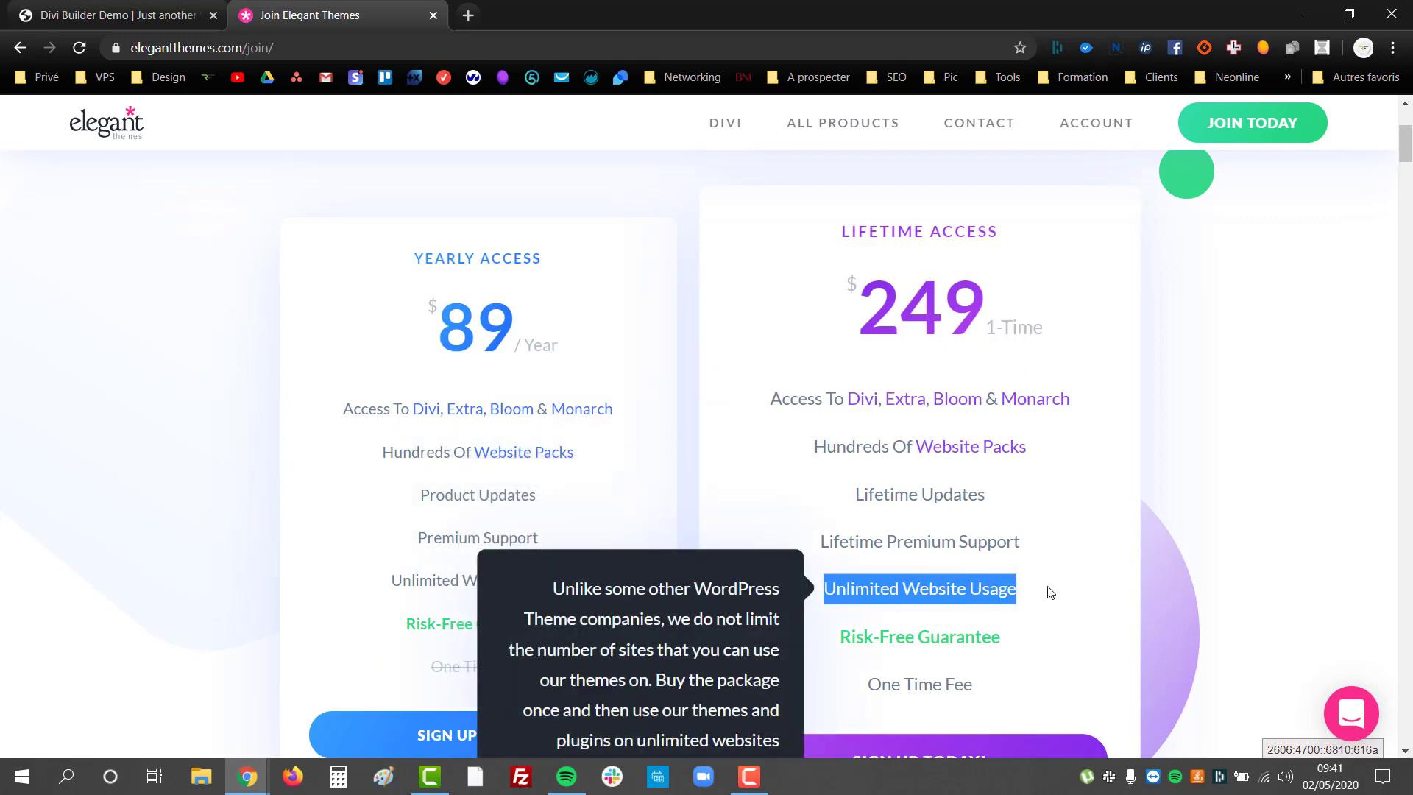
{"action": "left_click", "coordinate": [1060, 593]}
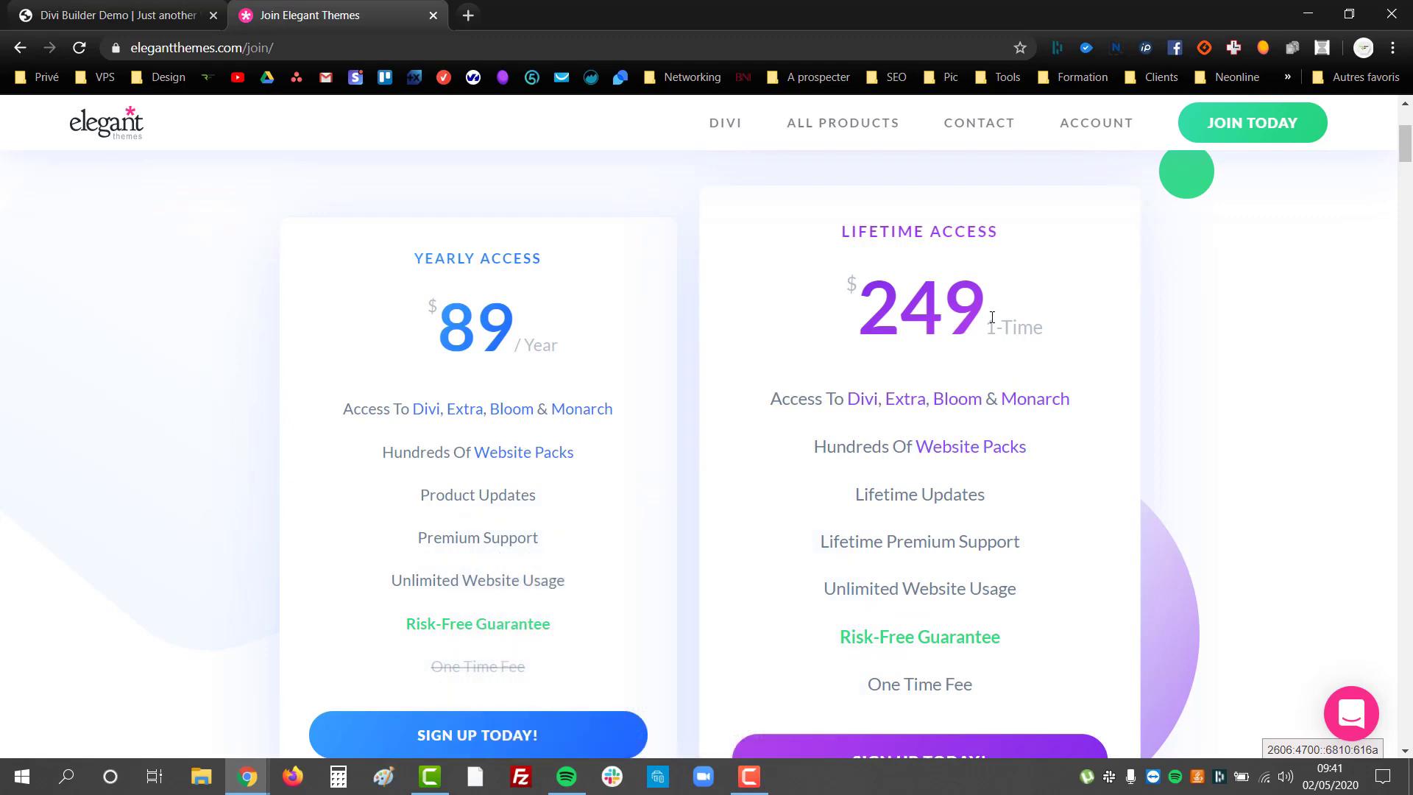
{"action": "left_click_drag", "start_coordinate": [986, 327], "coordinate": [1043, 326]}
{"action": "left_click_drag", "start_coordinate": [825, 588], "coordinate": [1009, 588]}
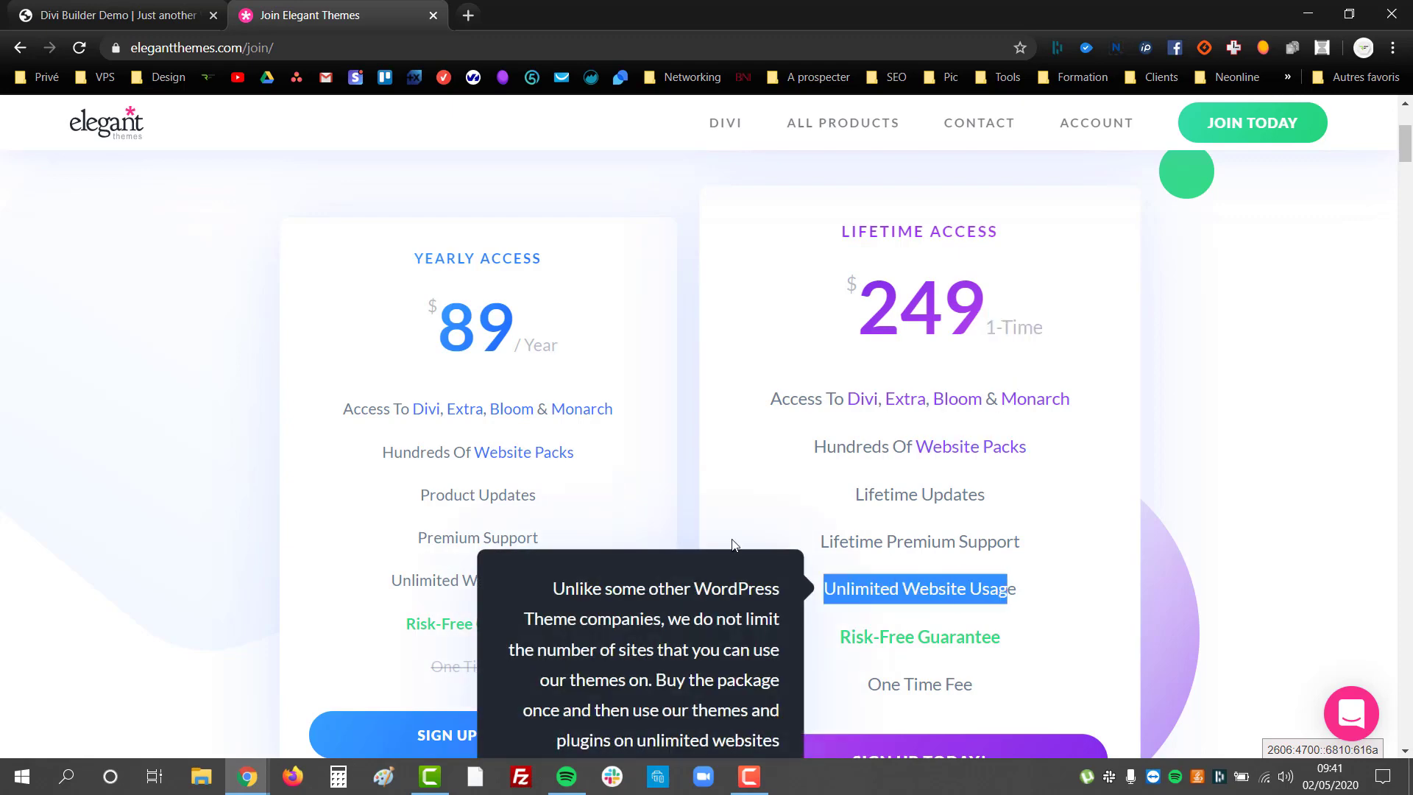
{"action": "left_click", "coordinate": [641, 487]}
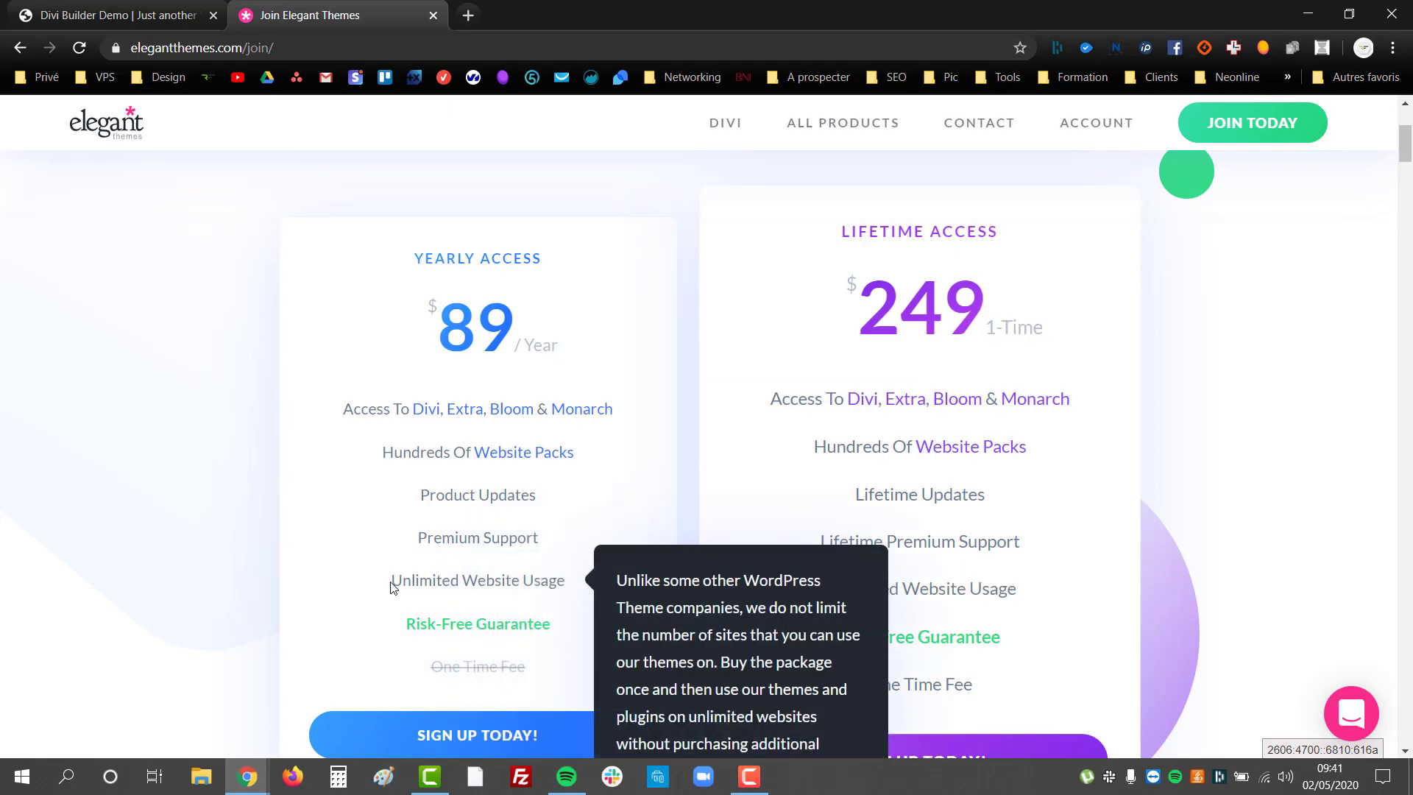
{"action": "left_click_drag", "start_coordinate": [391, 583], "coordinate": [581, 590]}
{"action": "left_click", "coordinate": [589, 532]}
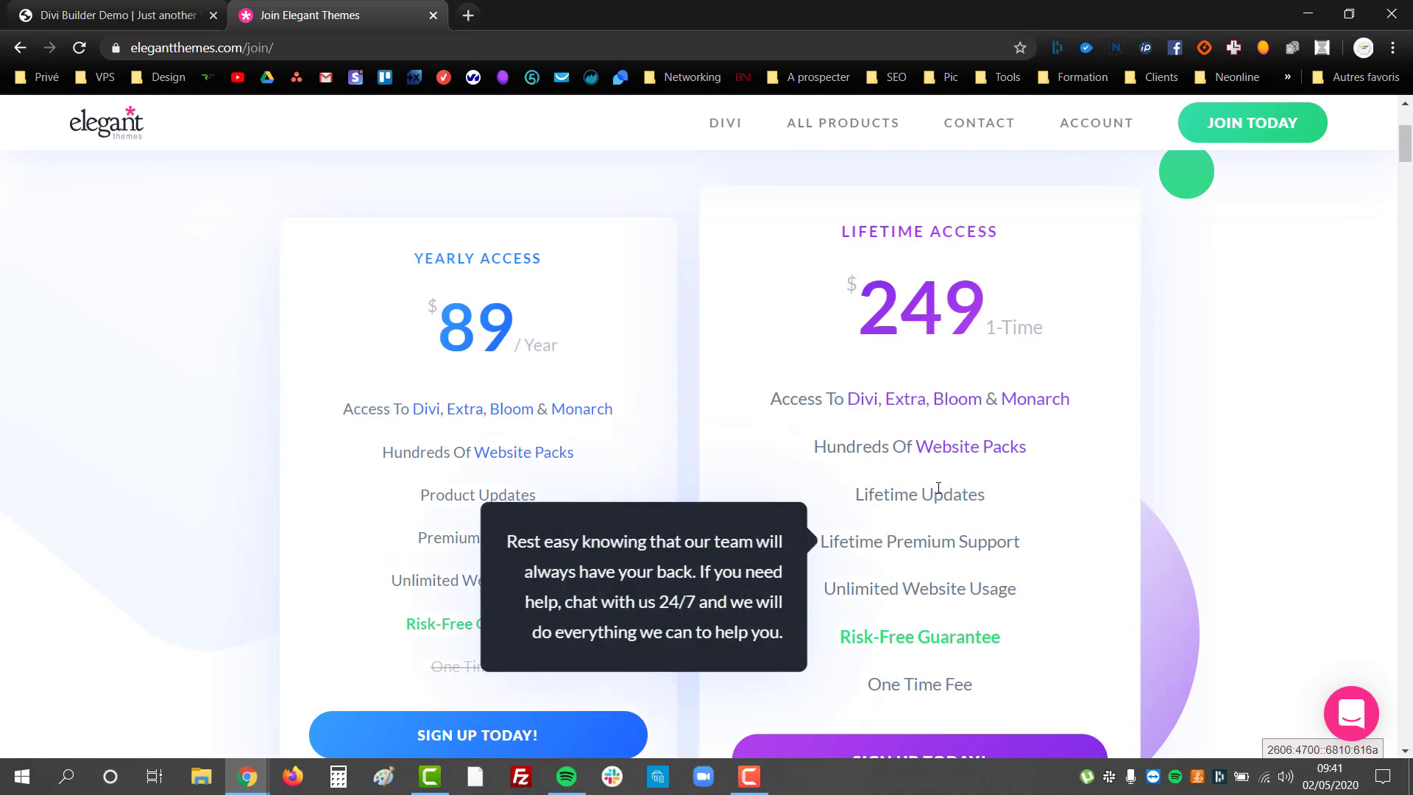
{"action": "mouse_move", "coordinate": [970, 435]}
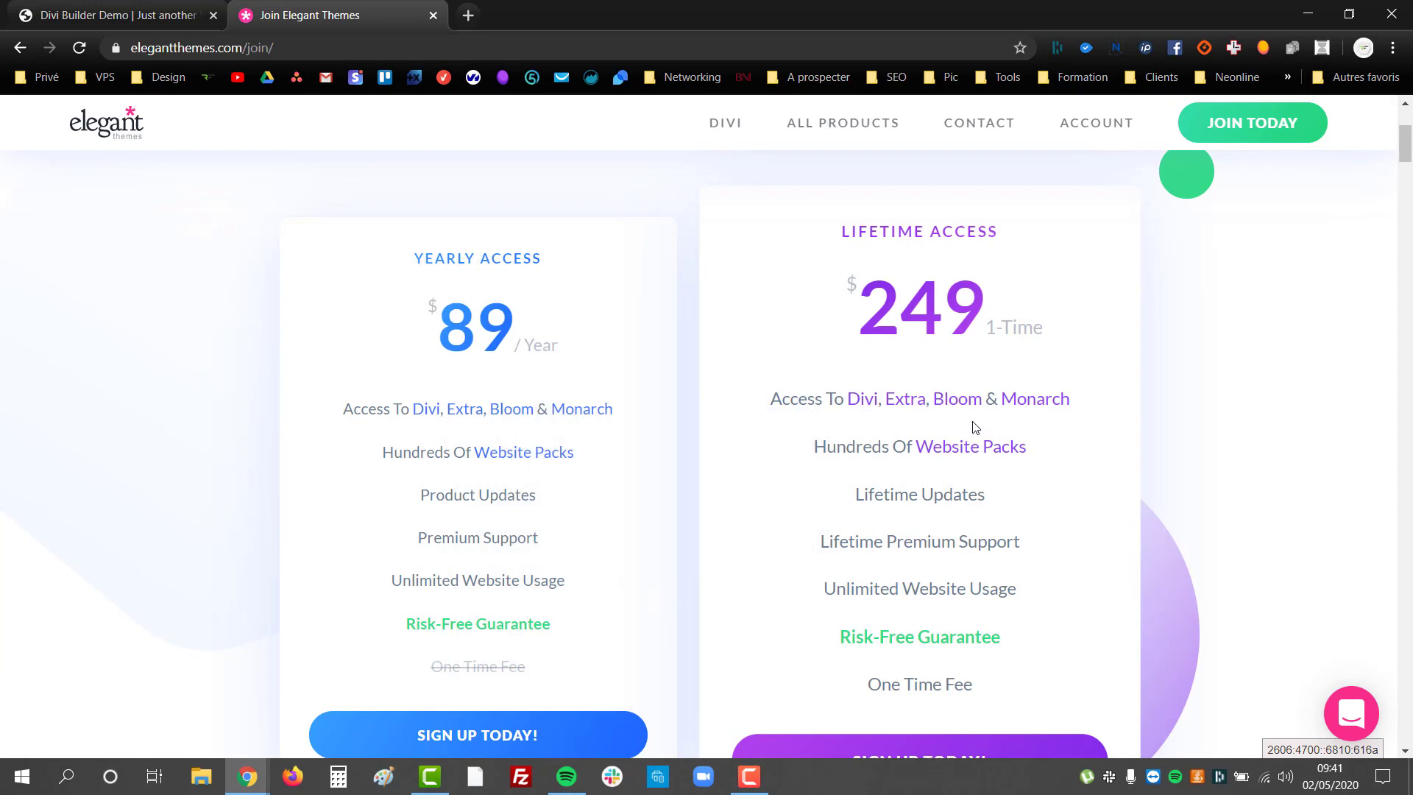
{"action": "scroll", "coordinate": [975, 427], "scroll_direction": "down", "scroll_amount": 3}
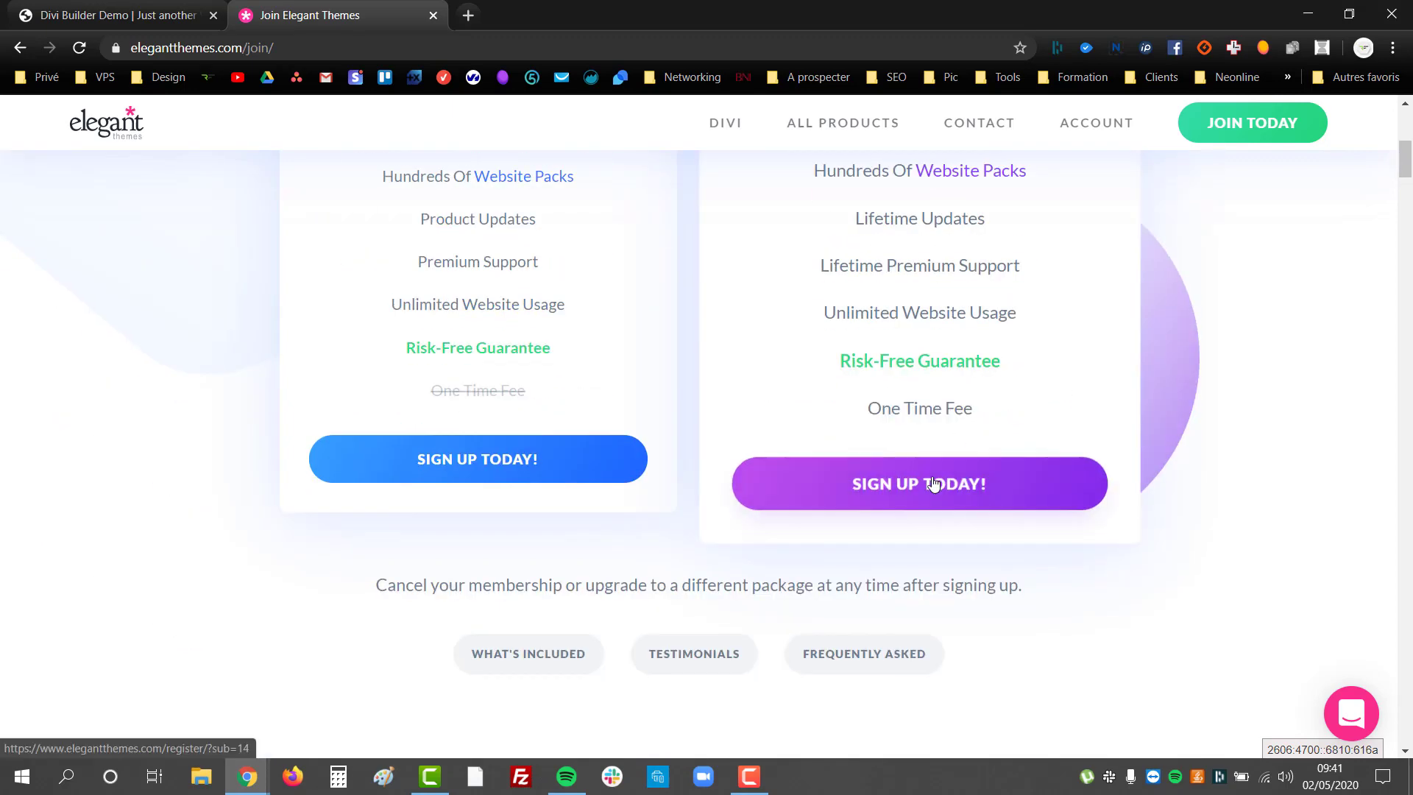